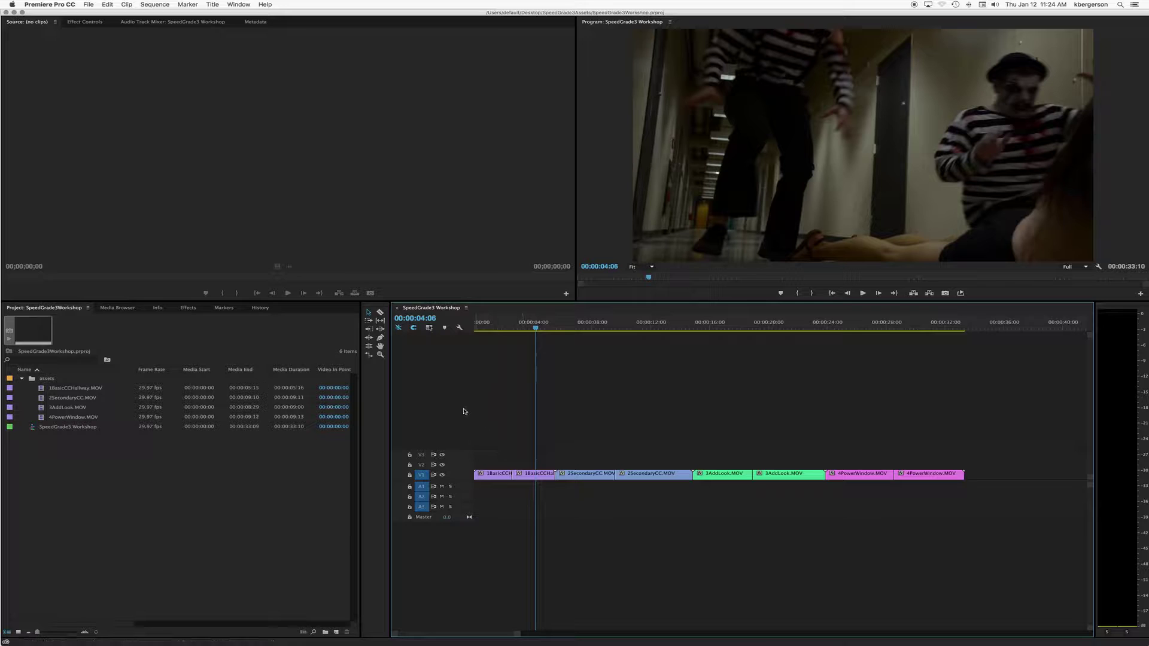
# Step: Send the project to Adobe SpeedGrade through Direct Link, saving the changes to SpeedGrade3Workshop.prproj
pyautogui.click(88, 4)
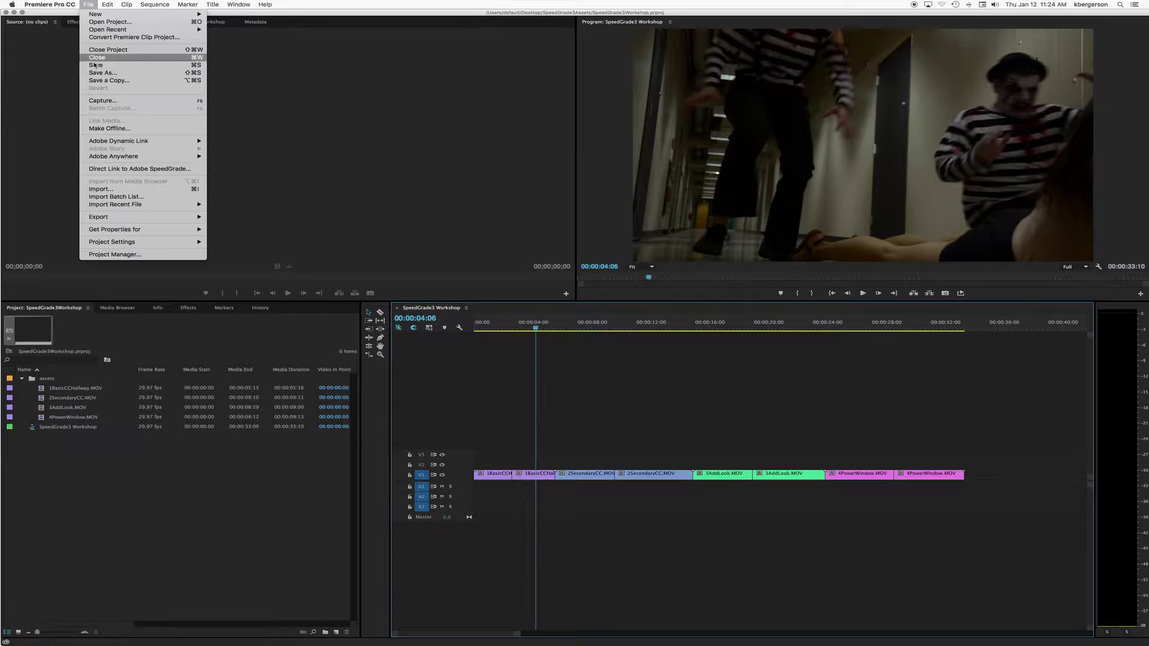
pyautogui.click(110, 169)
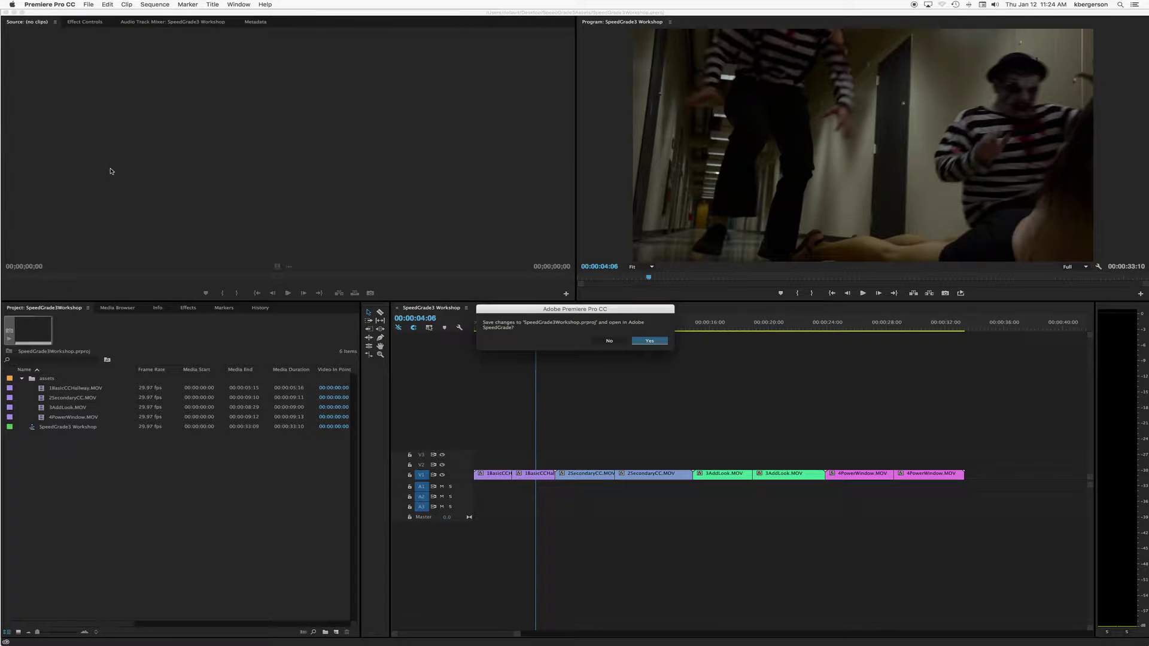
pyautogui.click(649, 340)
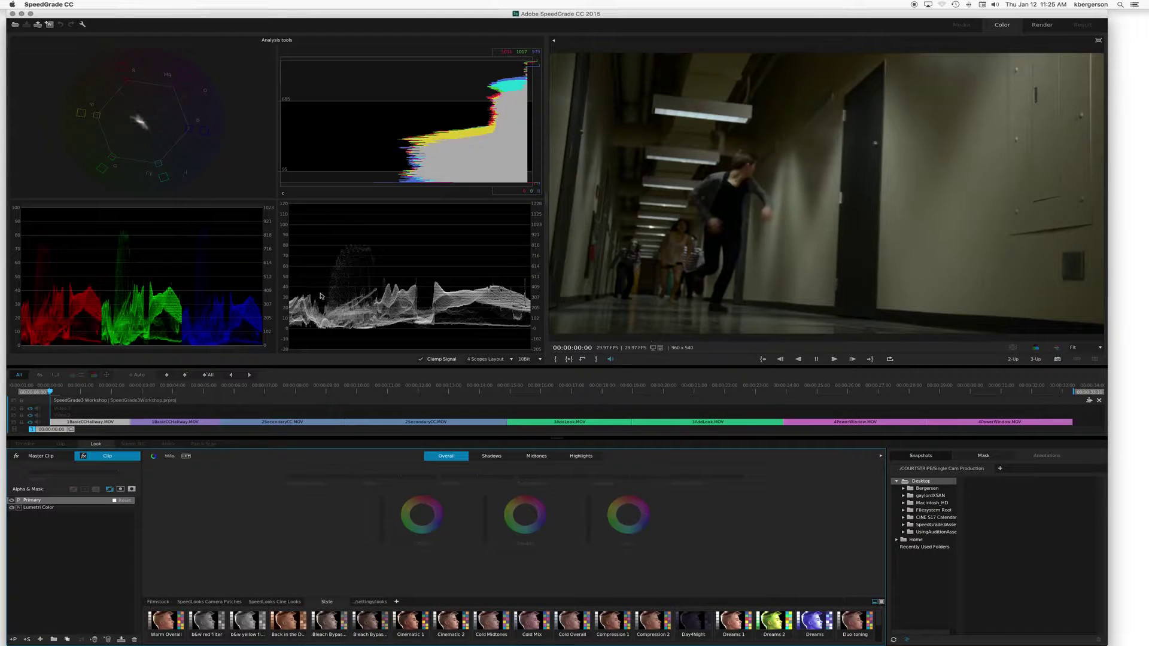
# Step: Hide the analysis scopes to enlarge the footage view, and show them again
pyautogui.click(555, 43)
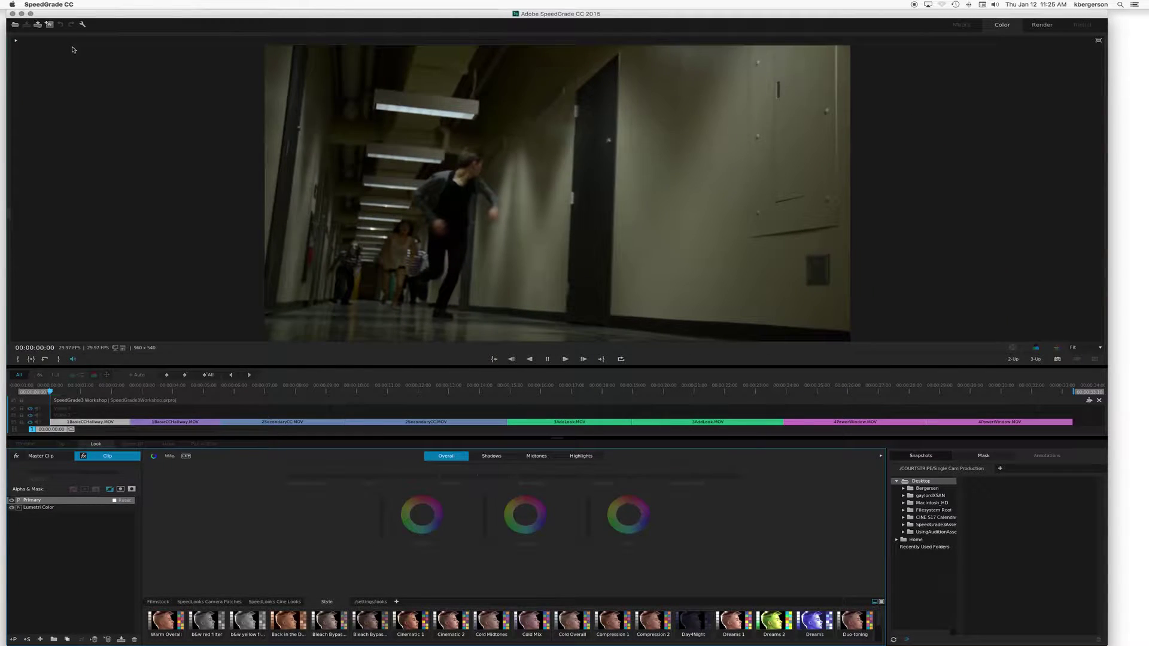
pyautogui.click(15, 41)
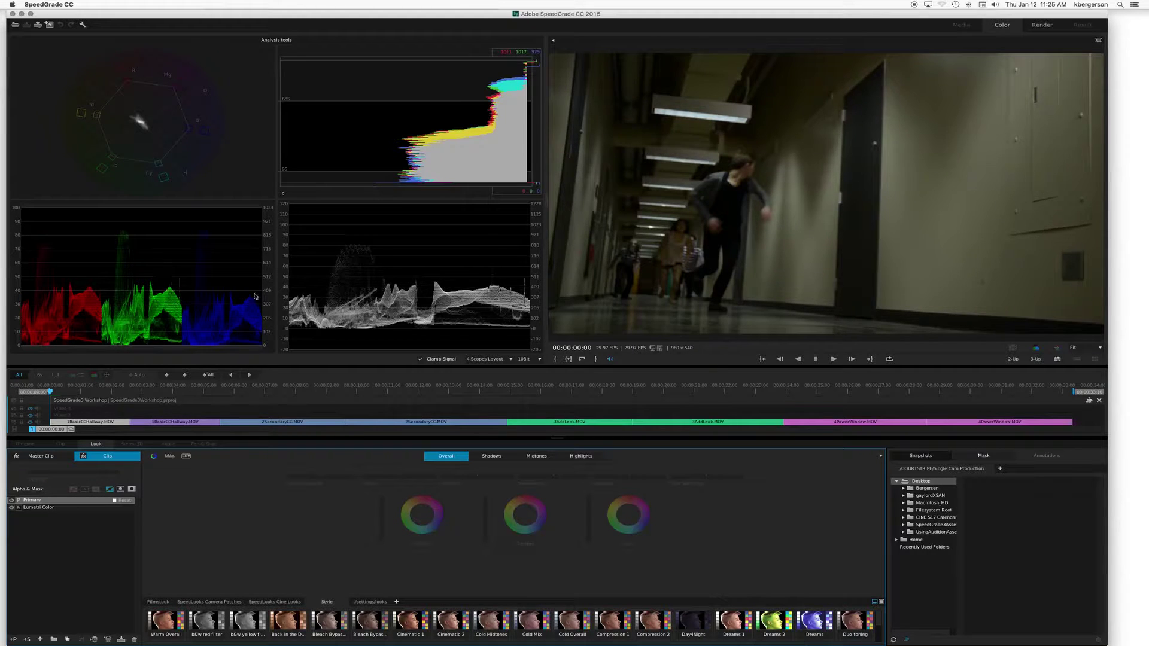
# Step: Go to 00:00:03:27 in the second 1BasicCCHallway.MOV clip, switch the color controls to sliders mode and show the mask settings
pyautogui.moveTo(51, 394); pyautogui.dragTo(170, 410)
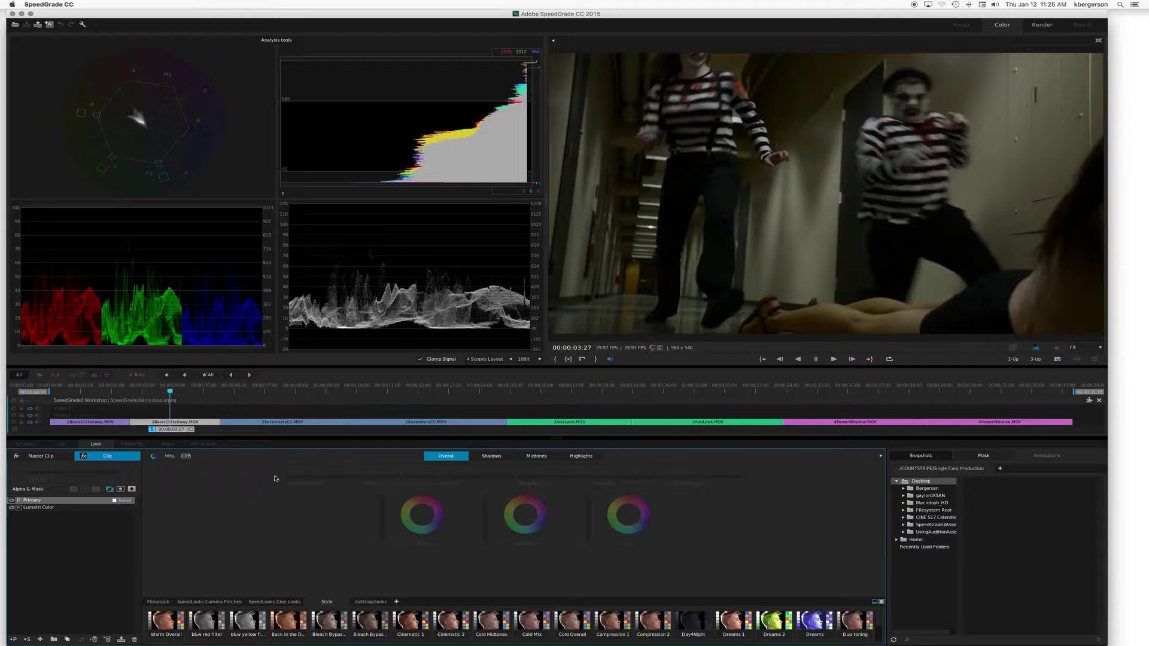
pyautogui.click(169, 456)
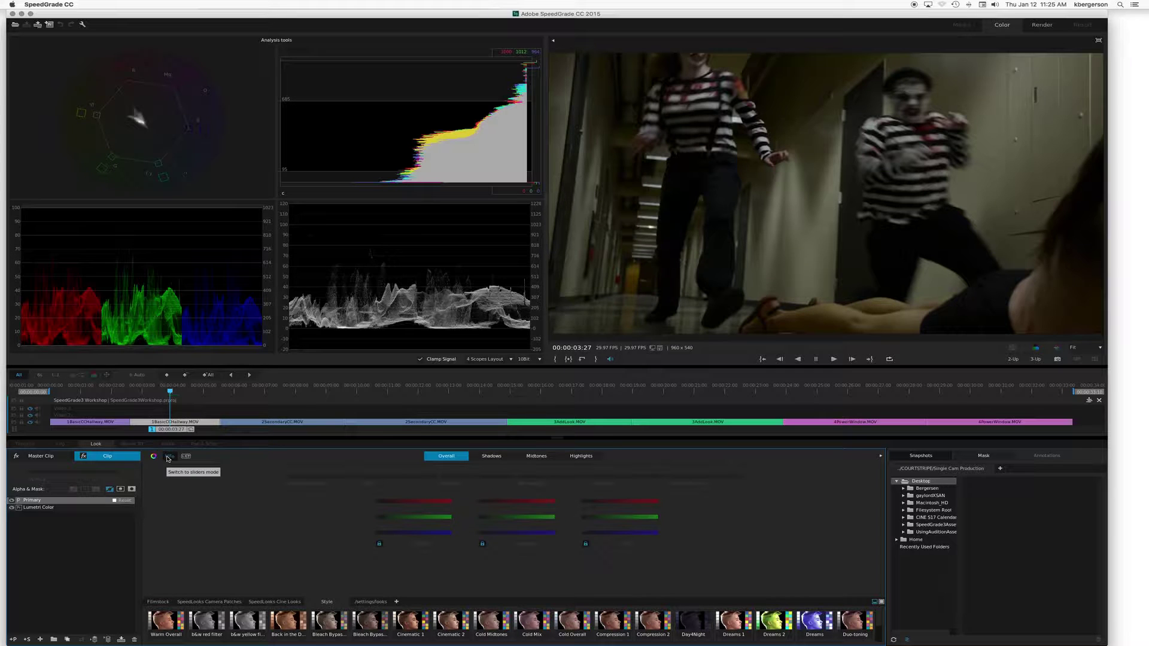
pyautogui.click(982, 456)
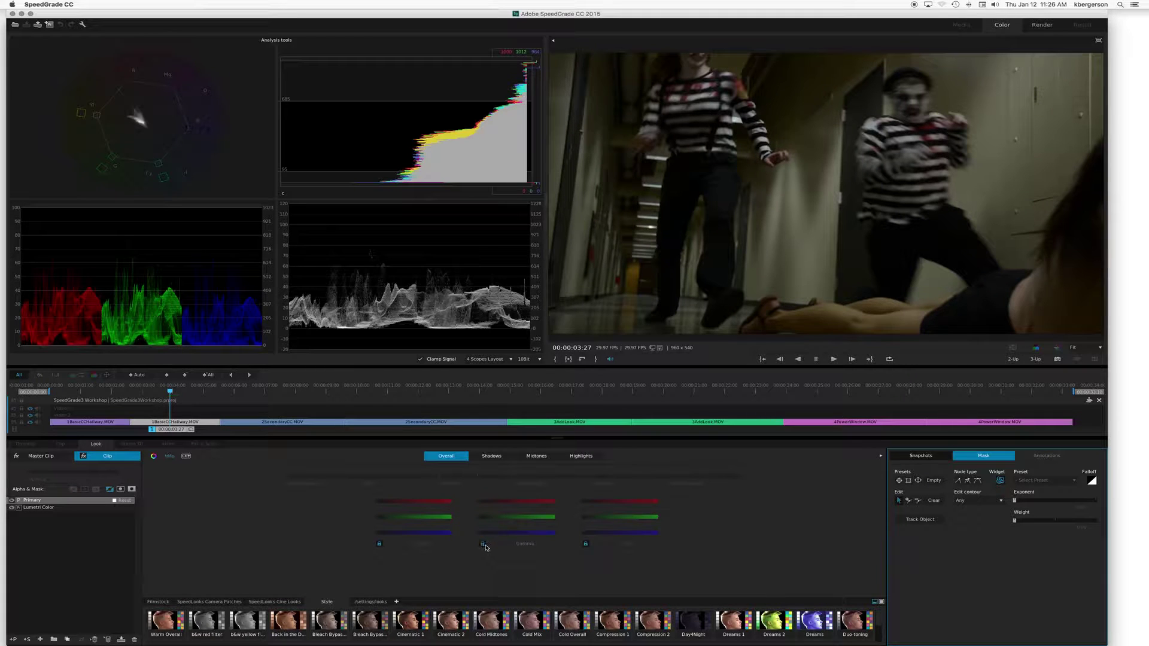
# Step: Unlink the overall gamma channels of the Primary layer and raise only the blue gamma slightly
pyautogui.click(446, 456)
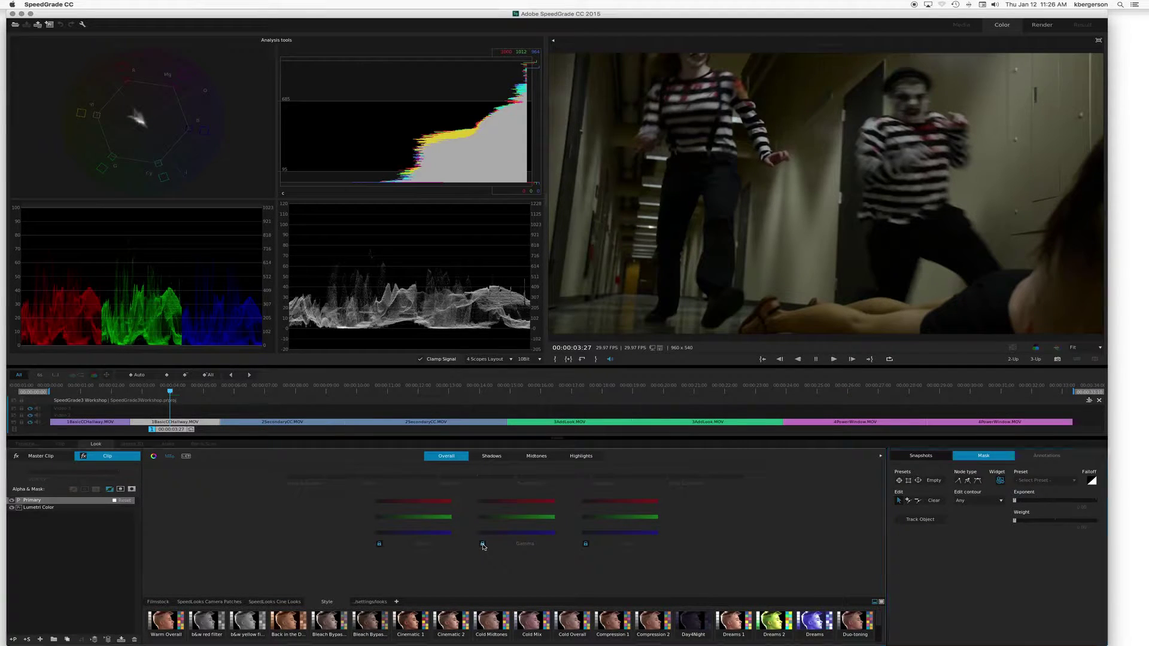
pyautogui.click(517, 533)
pyautogui.moveTo(517, 534); pyautogui.dragTo(523, 533)
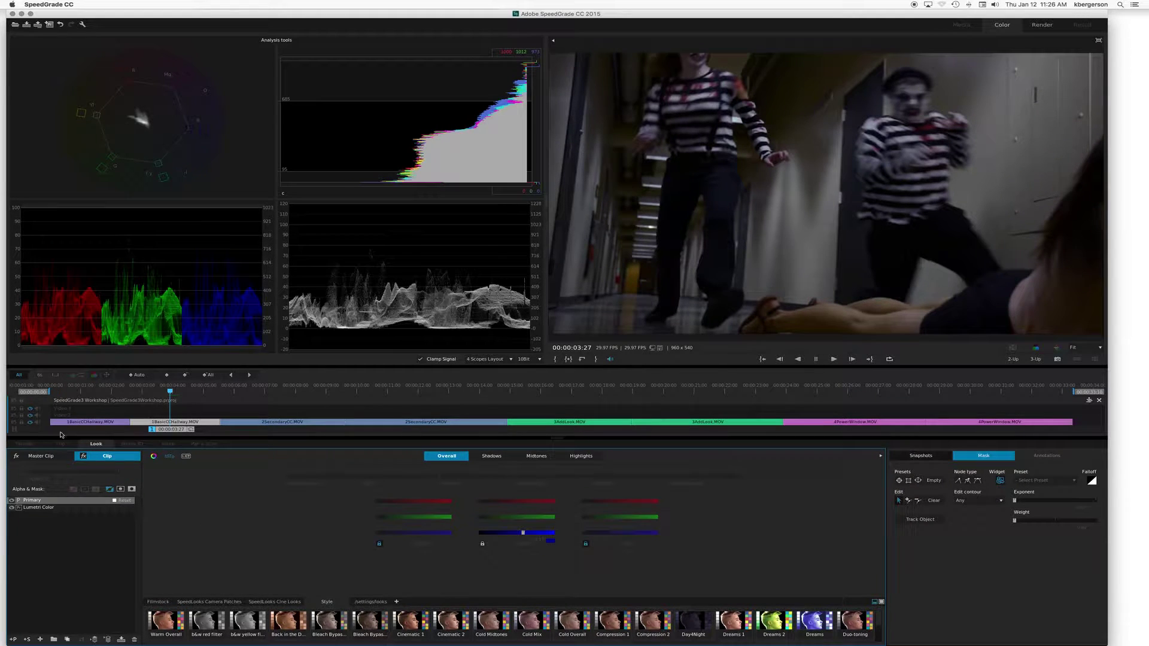
# Step: Compare the hallway shot with the Primary layer repeatedly deactivated and reactivated
pyautogui.click(12, 501)
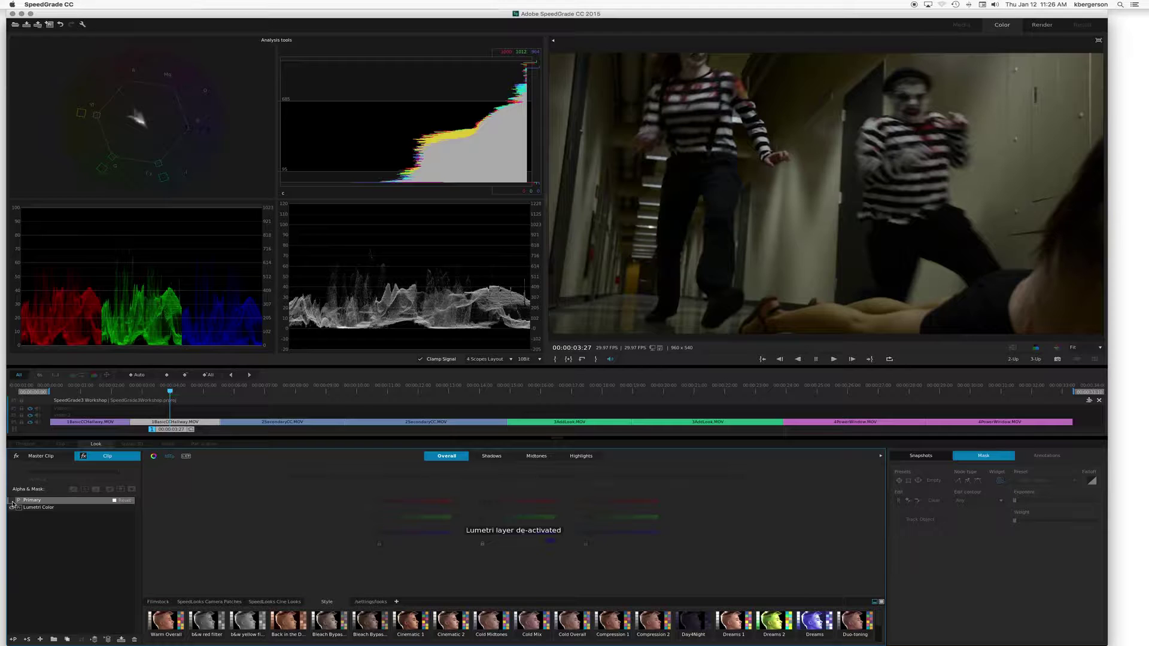
pyautogui.click(12, 502)
pyautogui.click(12, 501)
pyautogui.click(12, 501)
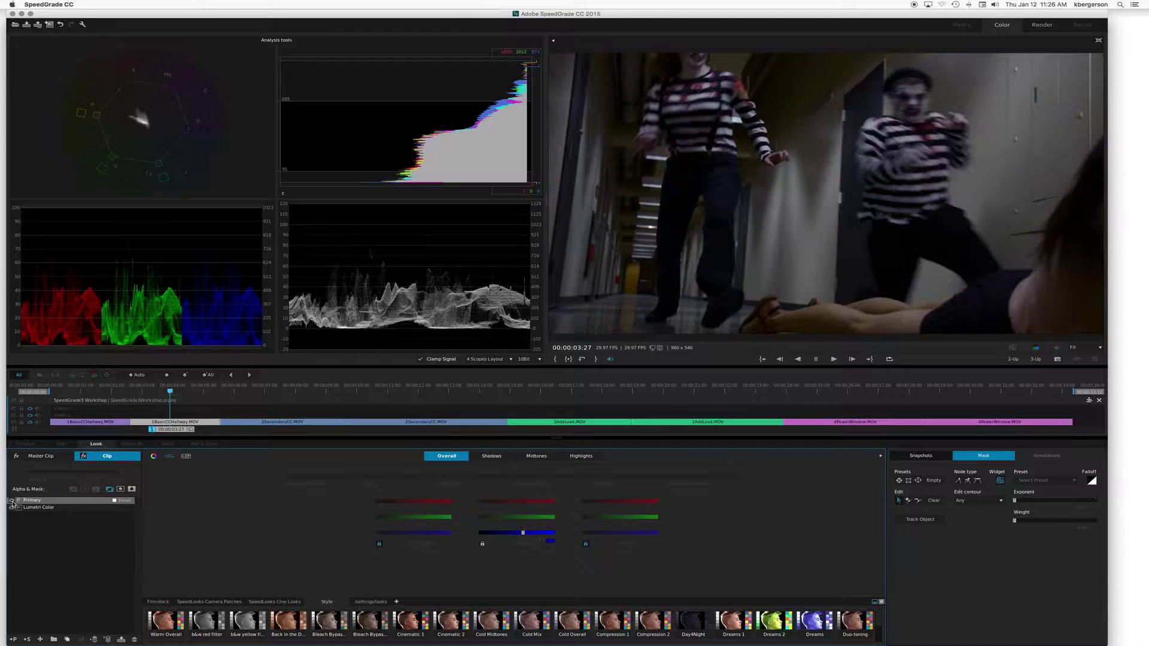
pyautogui.click(12, 502)
pyautogui.click(12, 502)
pyautogui.click(12, 502)
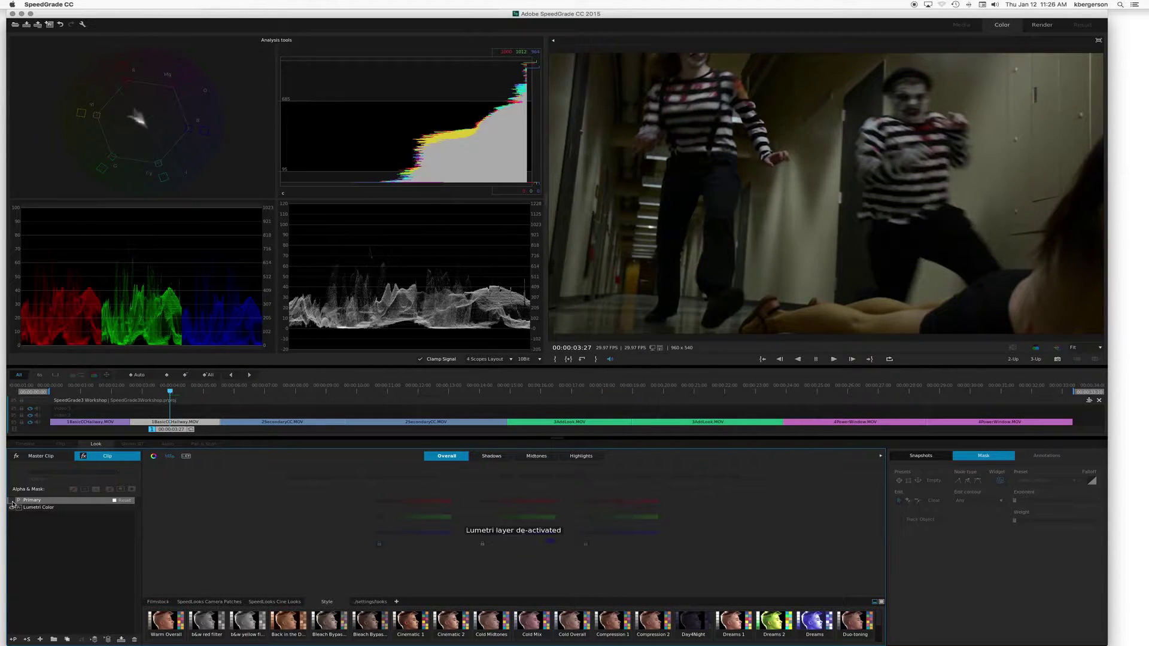
pyautogui.click(12, 502)
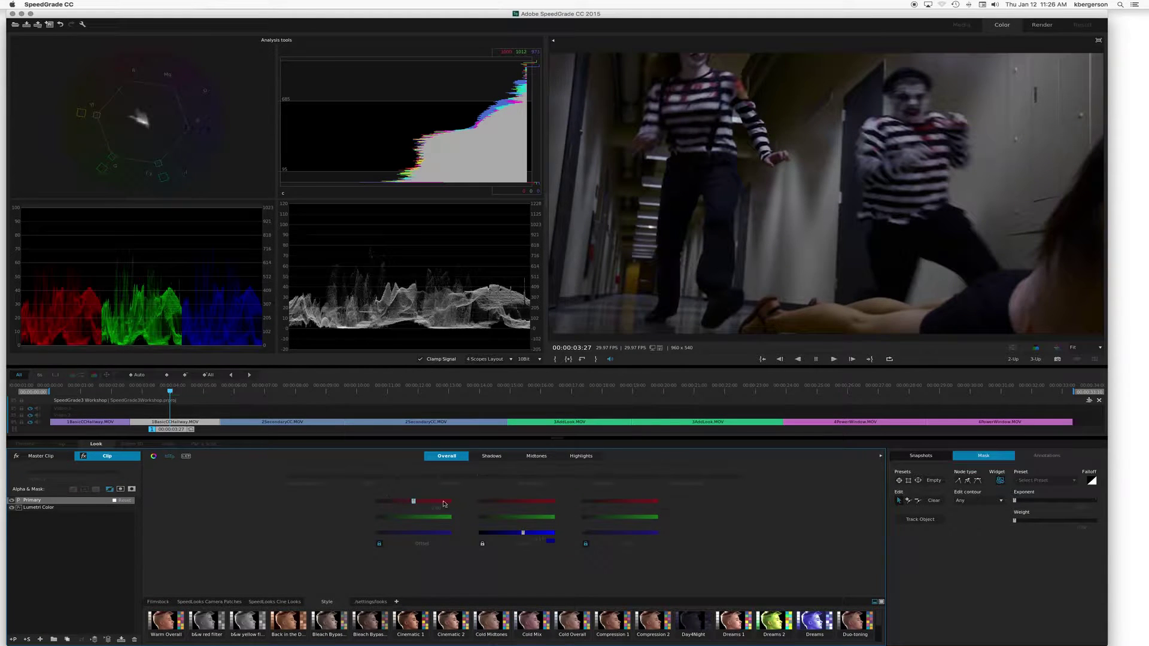
# Step: Raise the highlights' linked red, green and blue gain to 0.67, comparing the shot with the Primary layer off and on
pyautogui.click(578, 457)
pyautogui.click(575, 456)
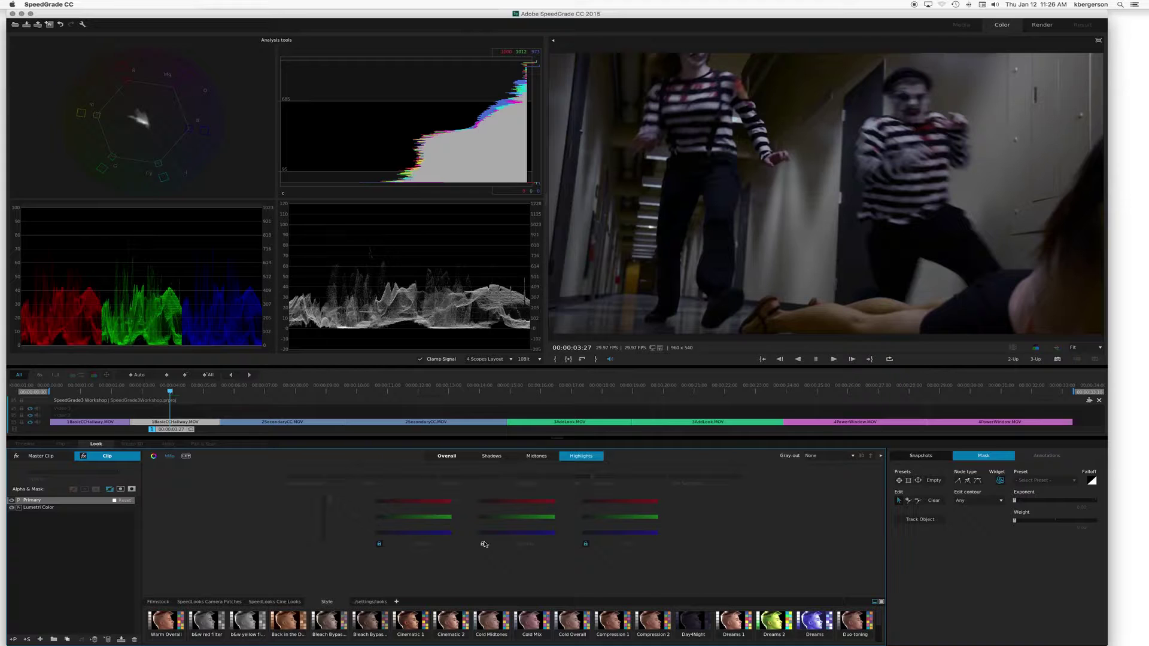
pyautogui.click(620, 517)
pyautogui.moveTo(620, 517); pyautogui.dragTo(635, 517)
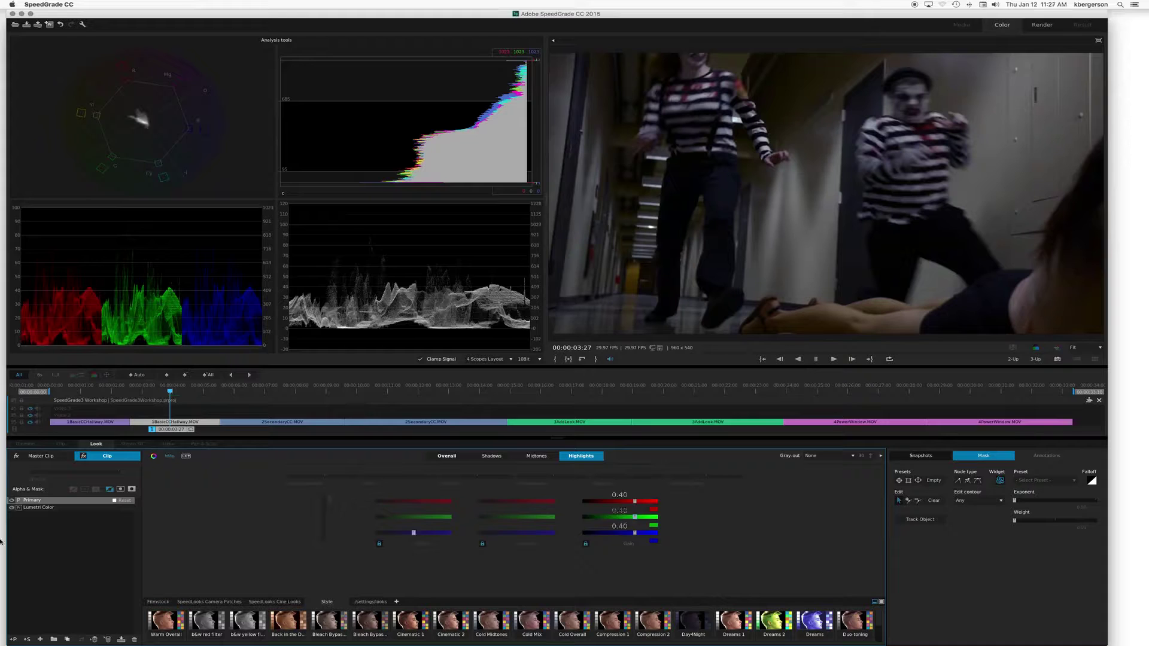
pyautogui.click(12, 501)
pyautogui.click(12, 501)
pyautogui.moveTo(635, 501); pyautogui.dragTo(644, 501)
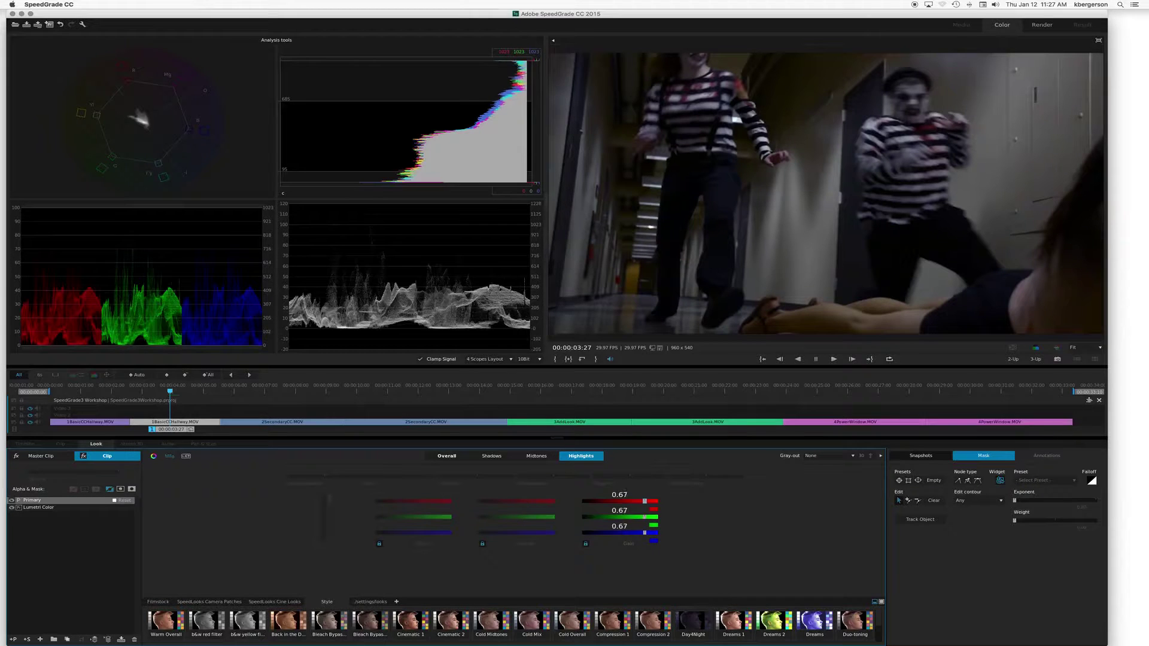
pyautogui.click(11, 501)
pyautogui.click(11, 501)
# Step: Raise the overall linked gain of the hallway clip slightly and compare it with the Primary layer off and on
pyautogui.click(455, 459)
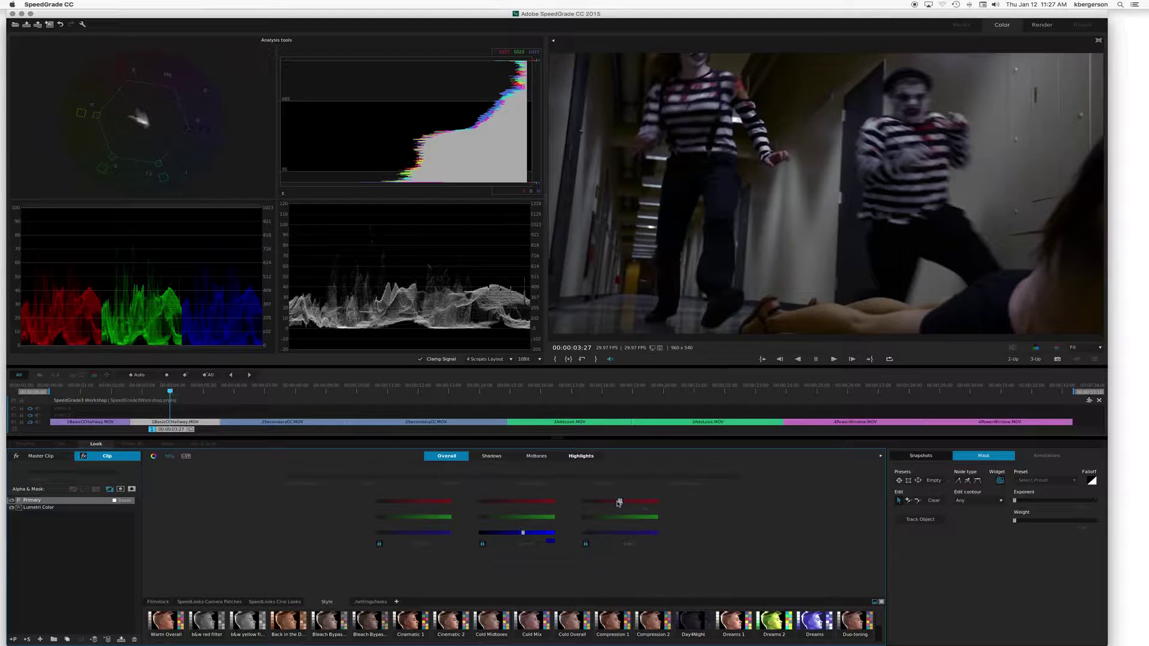
pyautogui.moveTo(620, 502); pyautogui.dragTo(626, 502)
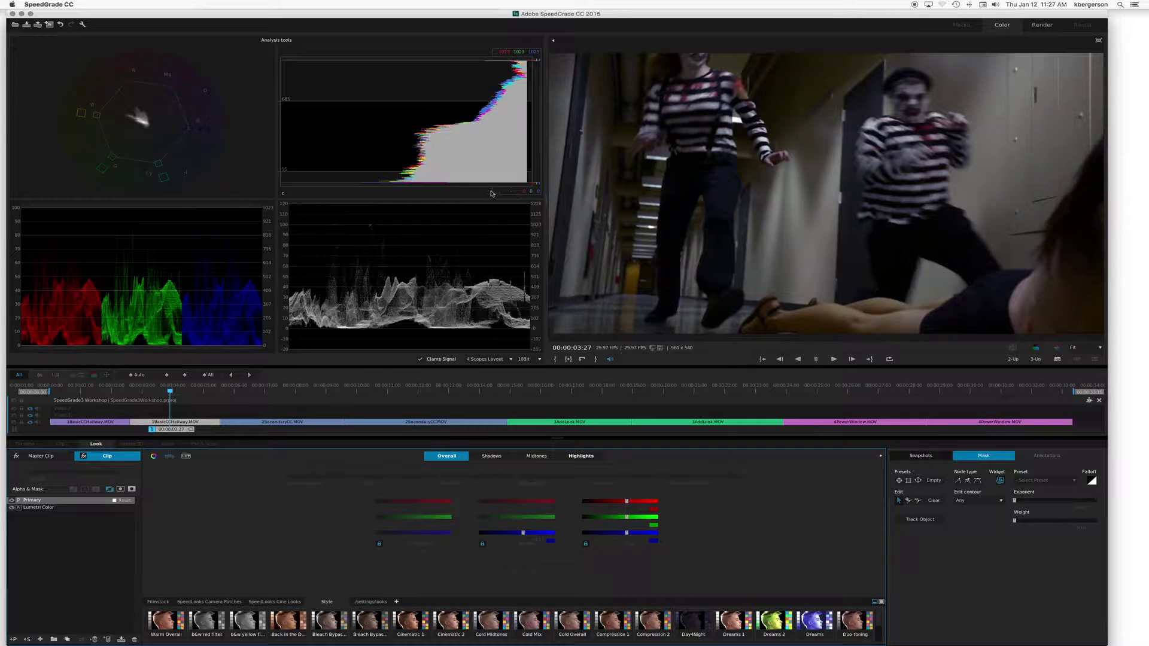
pyautogui.click(10, 502)
pyautogui.click(10, 503)
# Step: Lower the final saturation of the hallway clip slightly and compare it with the Primary layer off and on
pyautogui.moveTo(707, 478); pyautogui.dragTo(698, 477)
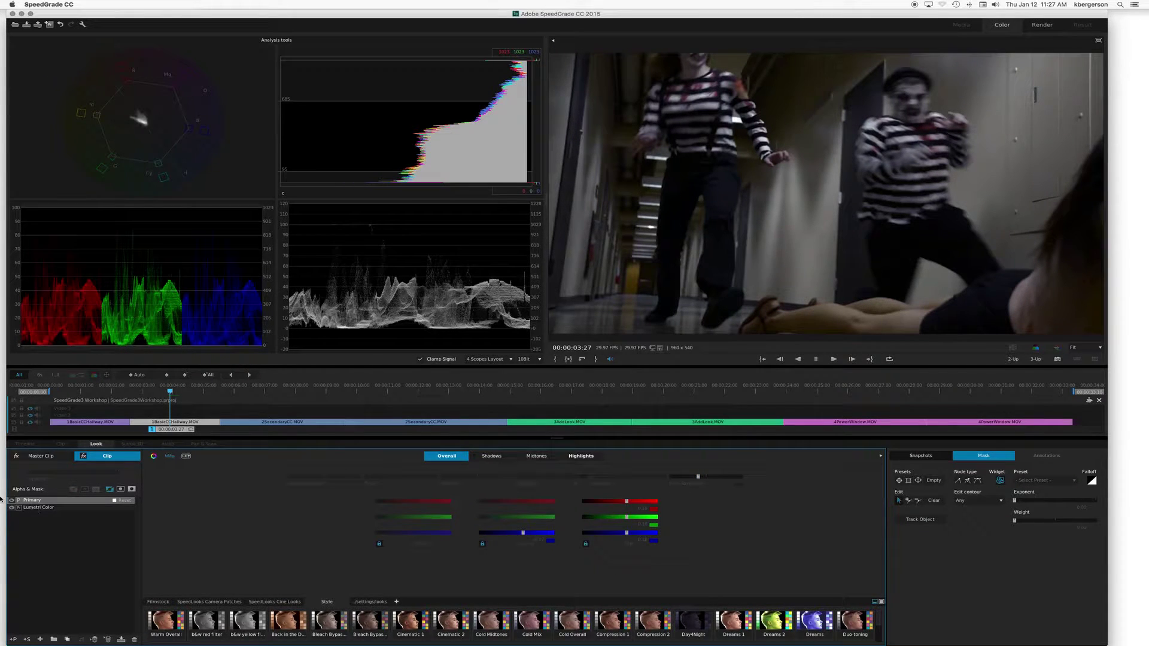
pyautogui.click(12, 500)
pyautogui.click(12, 501)
# Step: Go to 00:00:11:19 in the second 2SecondaryCC.MOV clip and lower its overall linked gamma slightly
pyautogui.moveTo(170, 392); pyautogui.dragTo(422, 411)
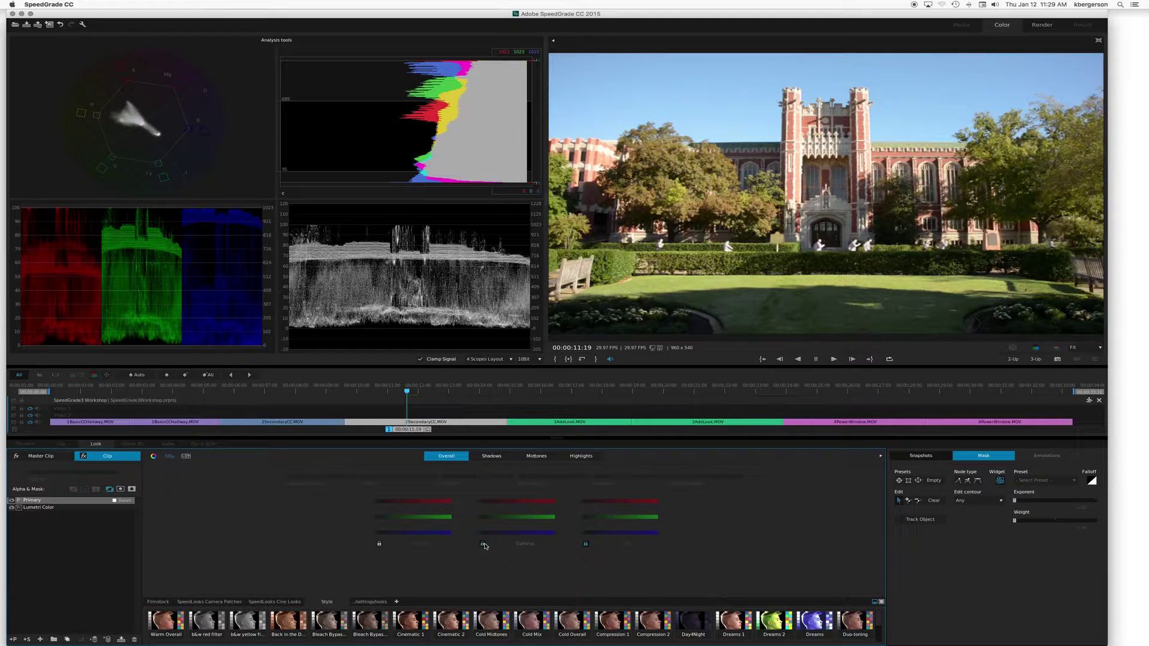
pyautogui.moveTo(516, 502); pyautogui.dragTo(509, 502)
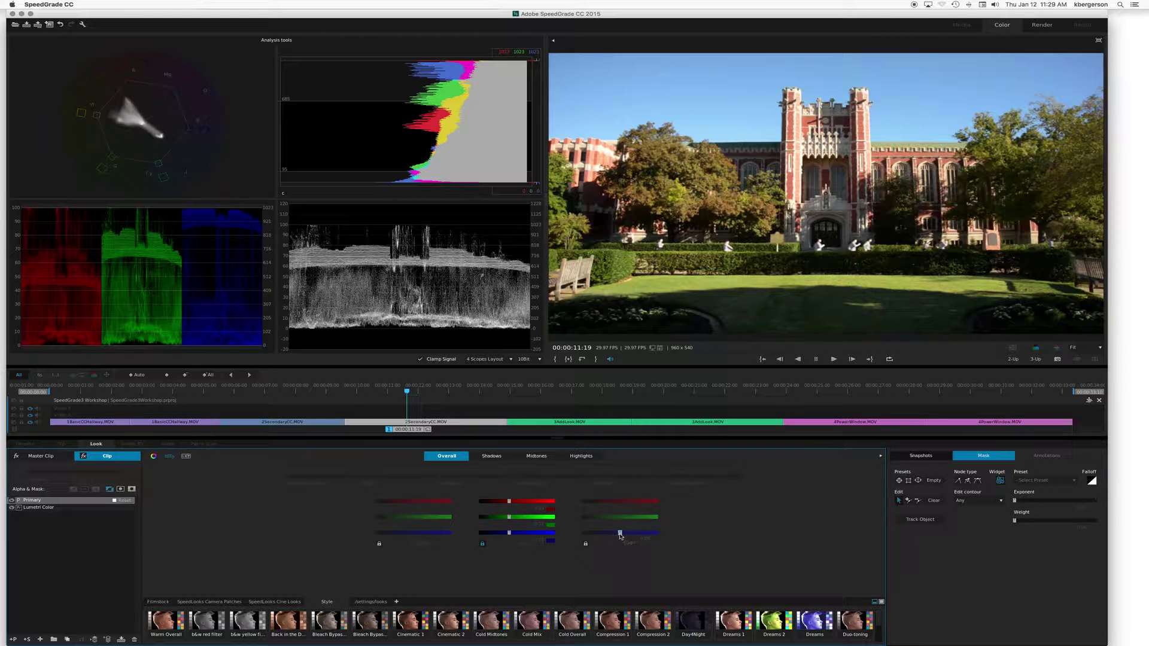
# Step: Set only the blue overall gain to -0.10 with the channels unlinked, and compare with the Primary layer off and on
pyautogui.moveTo(620, 533); pyautogui.dragTo(616, 533)
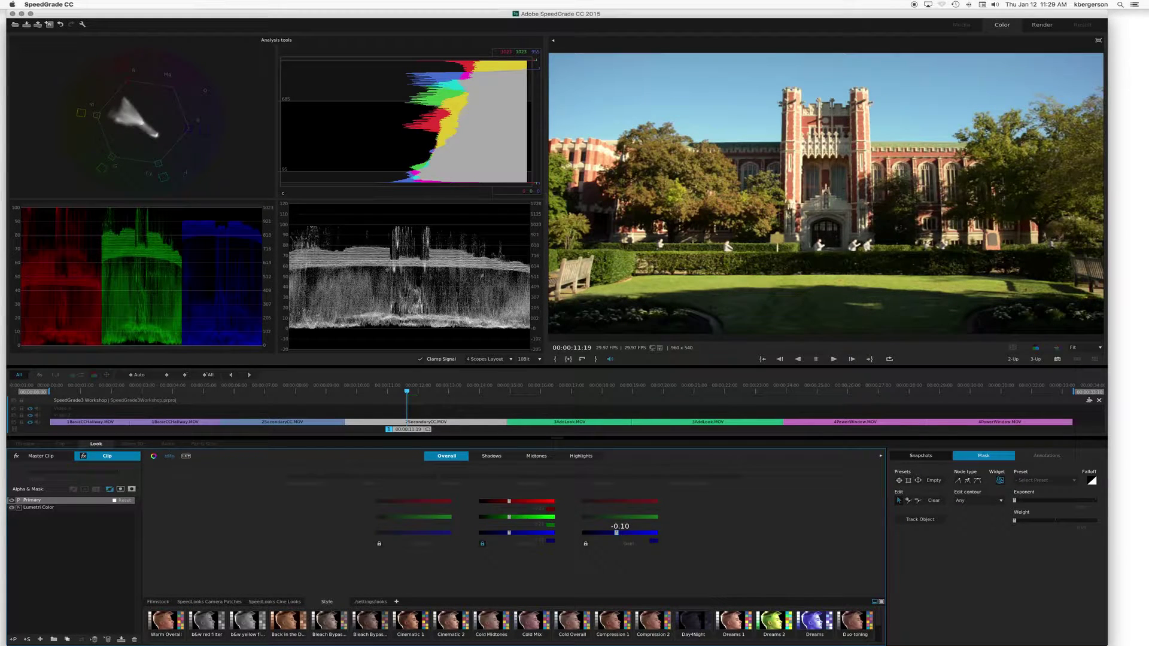
pyautogui.click(13, 503)
pyautogui.click(12, 502)
pyautogui.click(12, 502)
pyautogui.click(12, 503)
# Step: Add a Secondary layer and key the sky by sampling several areas of it across the picture
pyautogui.click(28, 640)
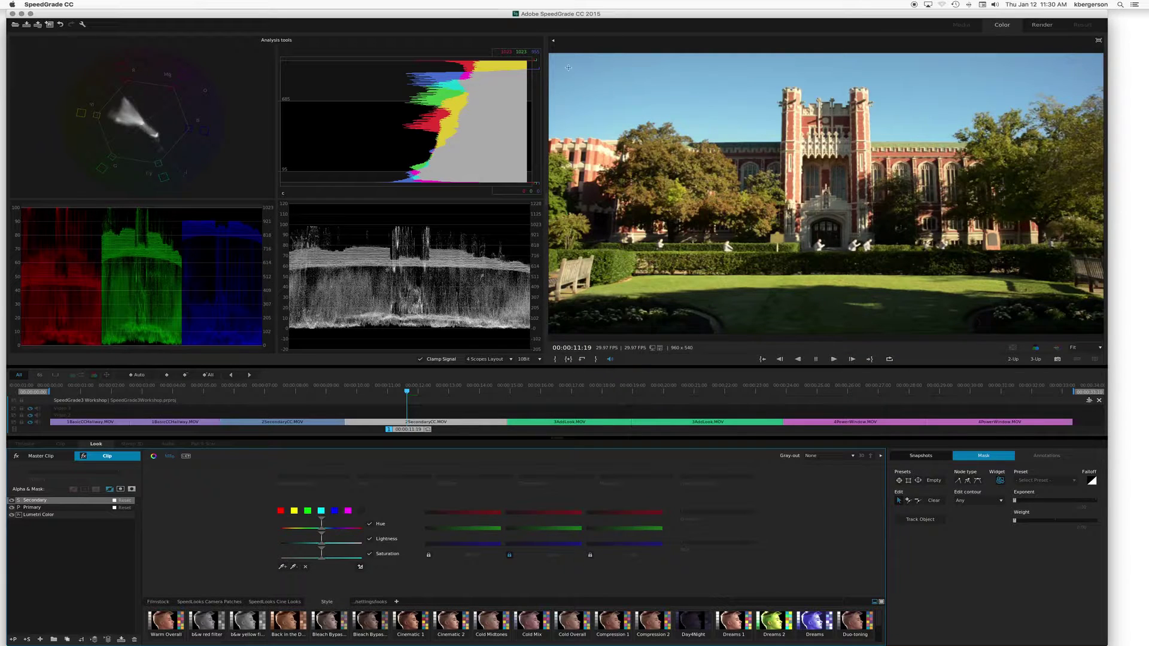
pyautogui.moveTo(568, 68); pyautogui.dragTo(587, 99)
pyautogui.moveTo(694, 94)
pyautogui.mouseDown()
pyautogui.moveTo(741, 127)
pyautogui.moveTo(763, 94)
pyautogui.mouseUp()
pyautogui.moveTo(1062, 73); pyautogui.dragTo(972, 77)
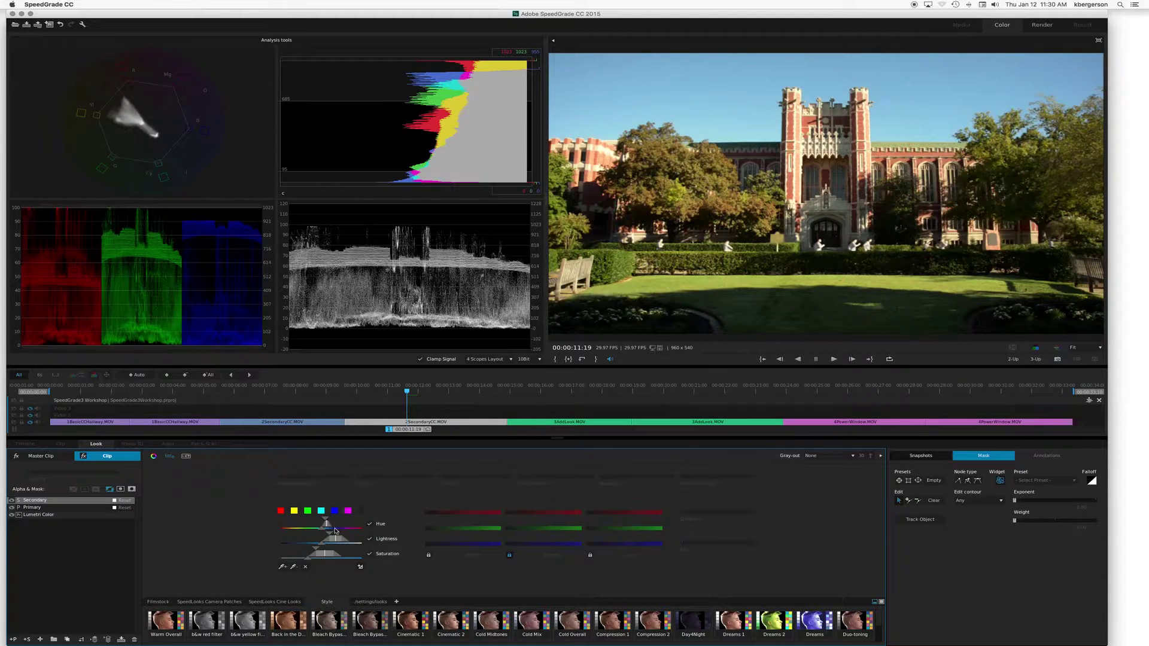
# Step: Refine the sky key's hue, lightness and saturation ranges with the Color/Gray gray-out preview, and set Gray out back to None
pyautogui.click(853, 457)
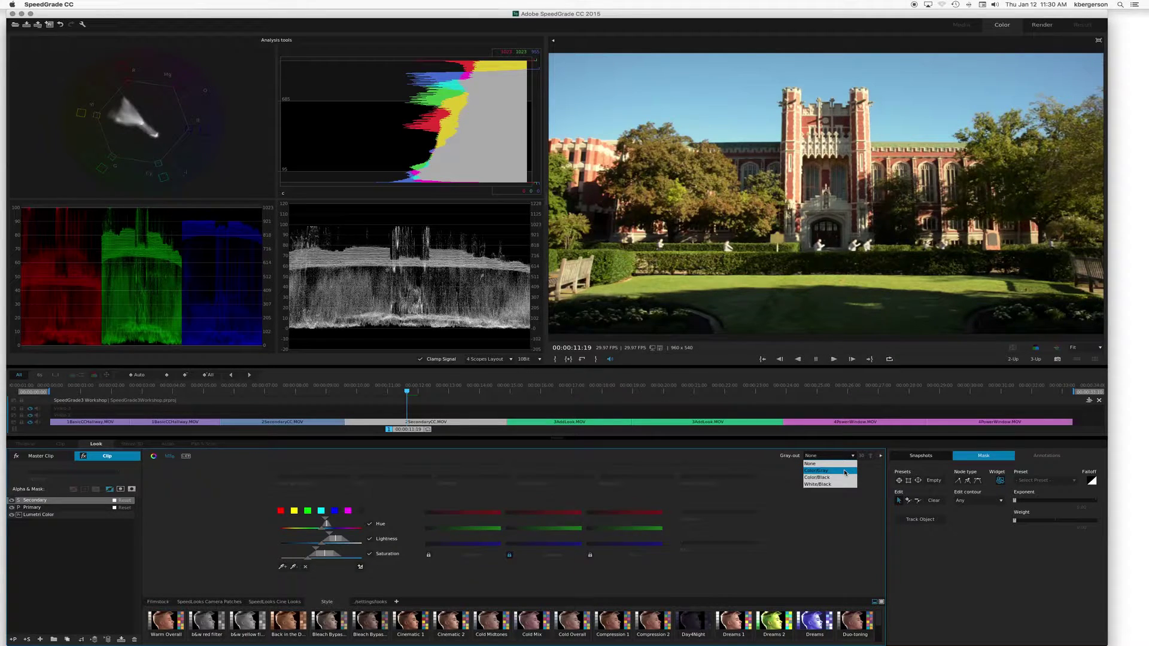
pyautogui.click(845, 472)
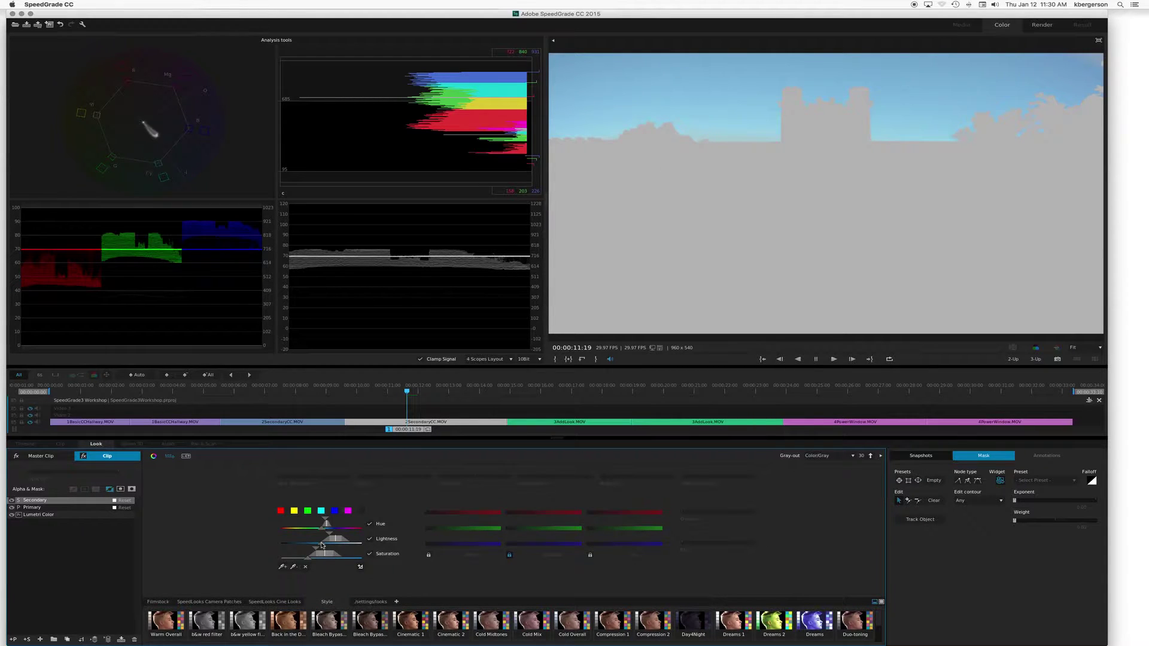
pyautogui.moveTo(322, 546)
pyautogui.mouseDown()
pyautogui.moveTo(314, 562)
pyautogui.moveTo(302, 560)
pyautogui.moveTo(315, 551)
pyautogui.moveTo(286, 551)
pyautogui.moveTo(322, 521)
pyautogui.mouseUp()
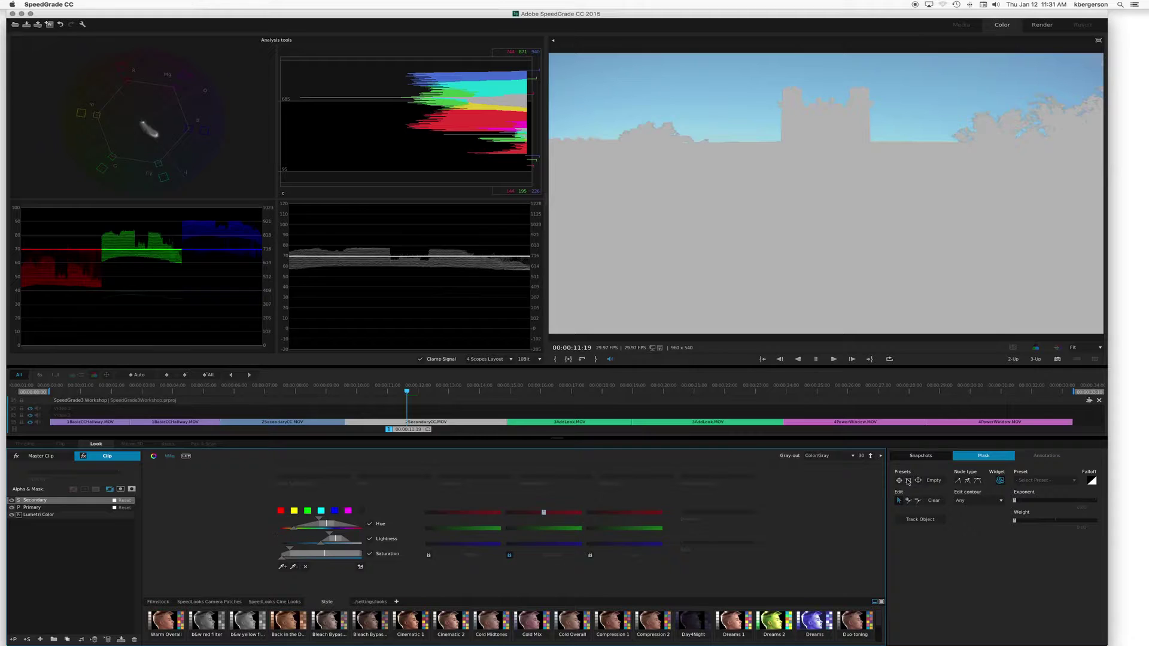
pyautogui.click(852, 456)
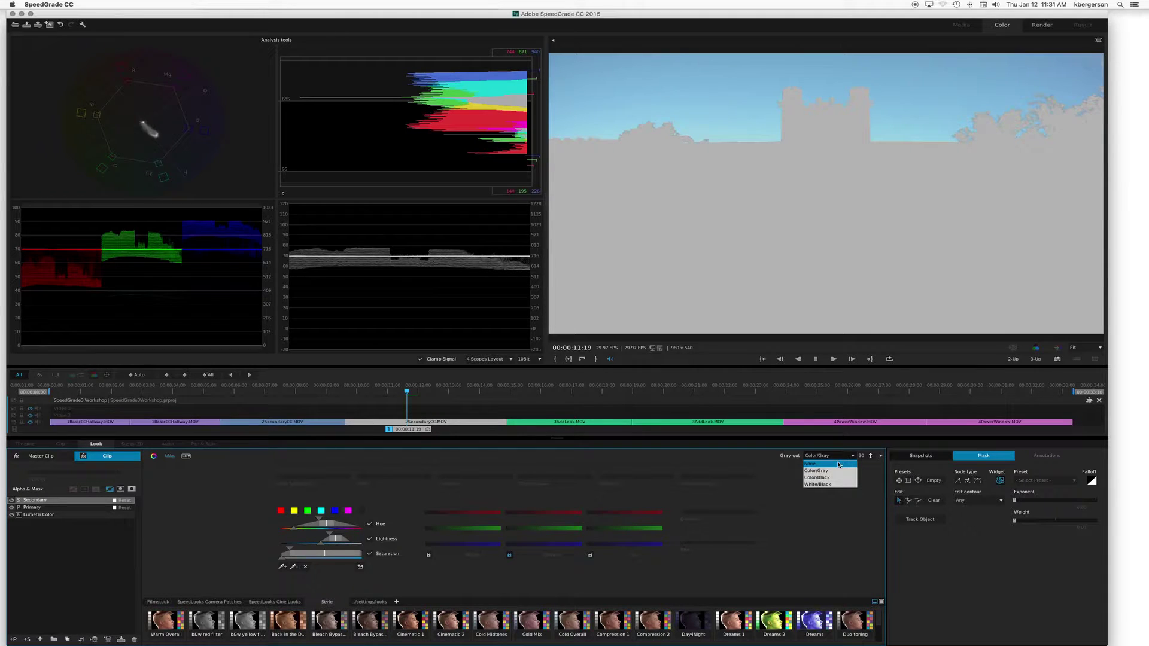
pyautogui.click(838, 465)
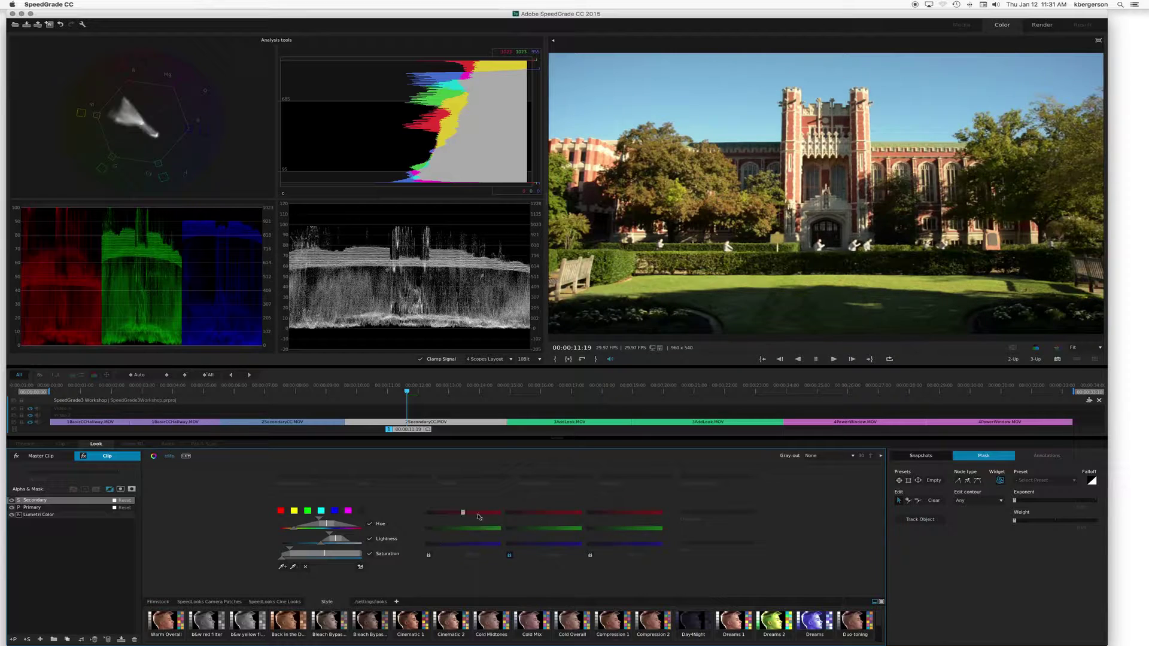
# Step: Lower the keyed sky's linked gamma slightly and raise its final saturation on the Secondary layer
pyautogui.moveTo(544, 516); pyautogui.dragTo(536, 513)
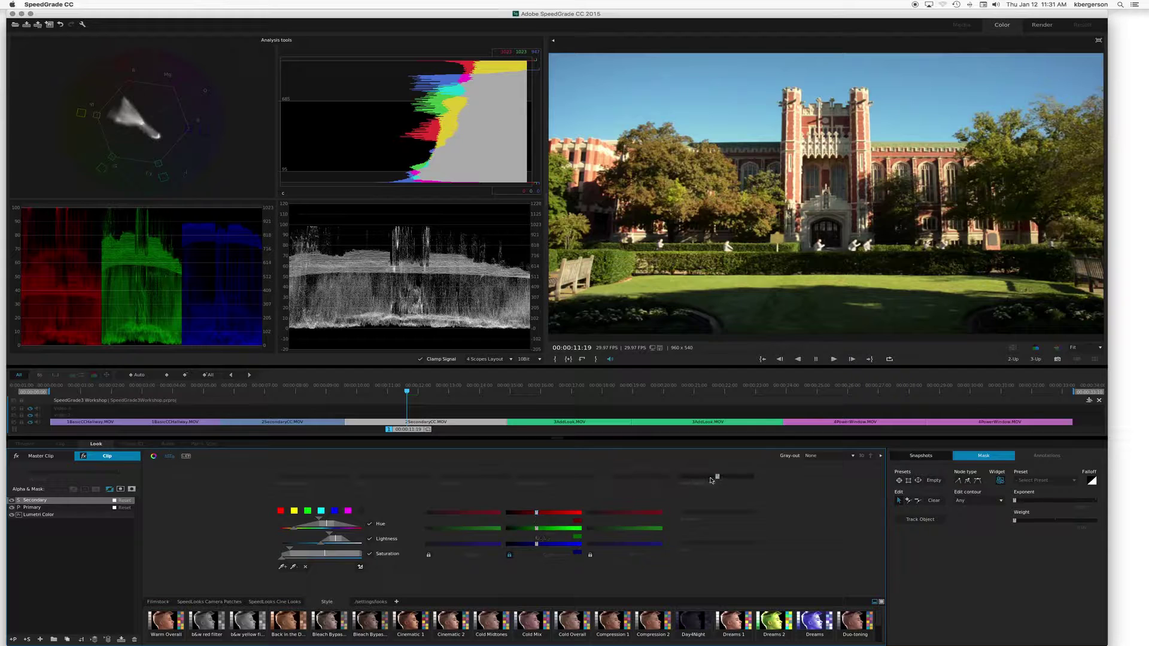
pyautogui.moveTo(718, 477); pyautogui.dragTo(723, 476)
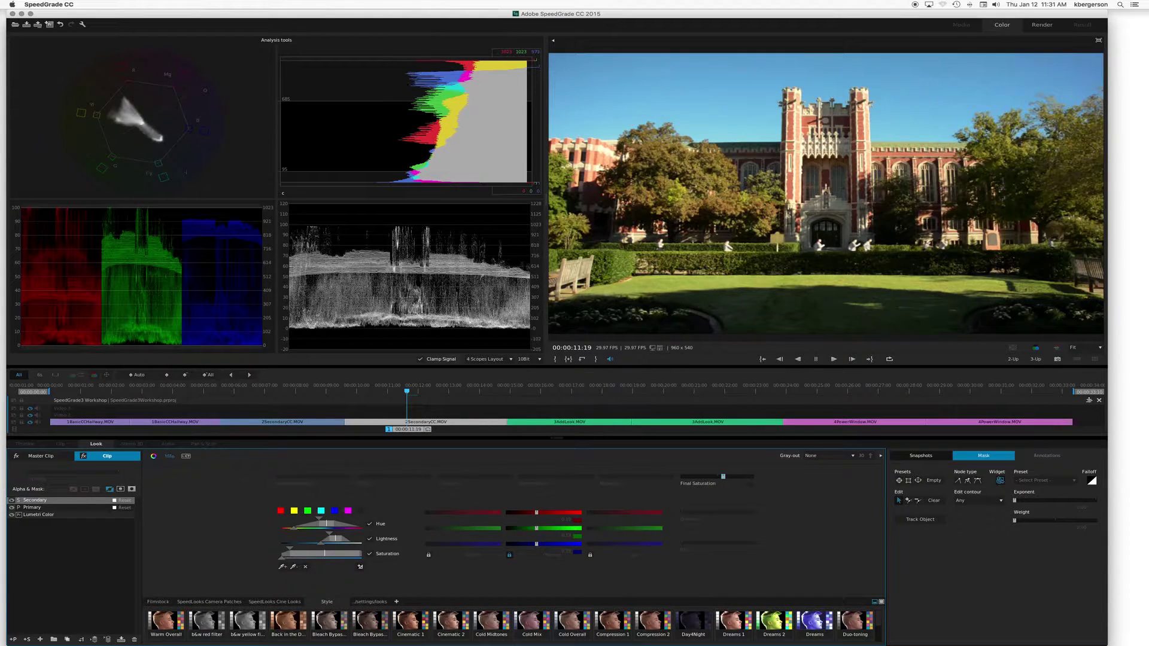
# Step: Compare the sky correction with the Secondary layer repeatedly deactivated and reactivated
pyautogui.click(11, 500)
pyautogui.click(11, 500)
pyautogui.click(11, 500)
pyautogui.click(11, 501)
pyautogui.click(12, 500)
pyautogui.click(11, 501)
pyautogui.click(11, 500)
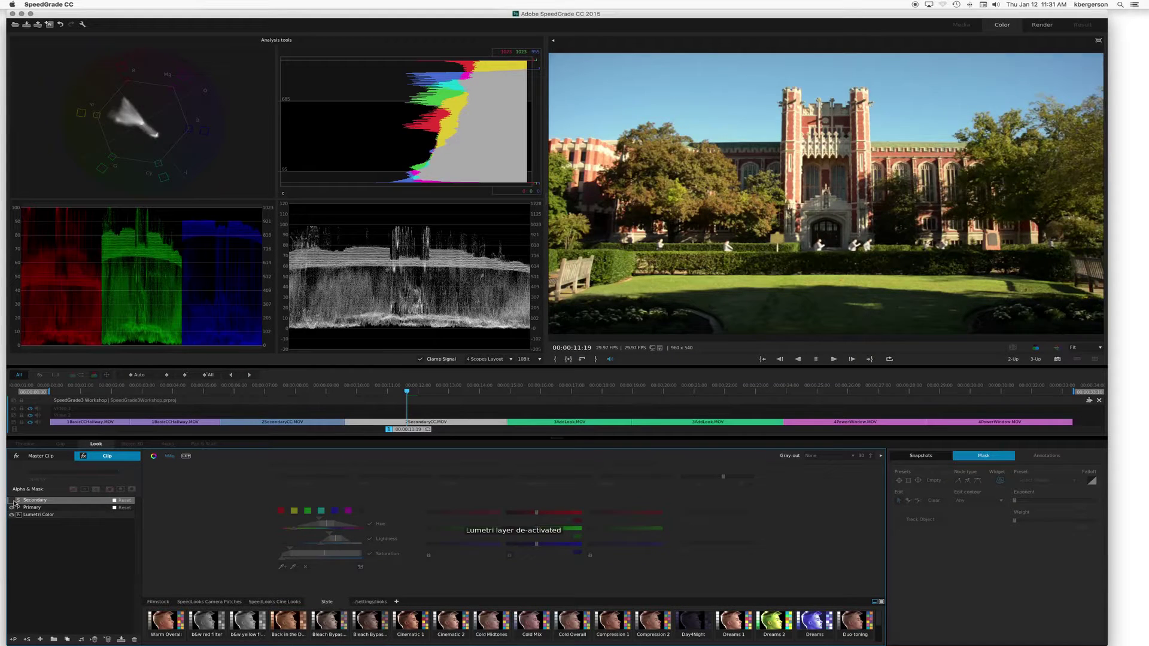
pyautogui.click(11, 500)
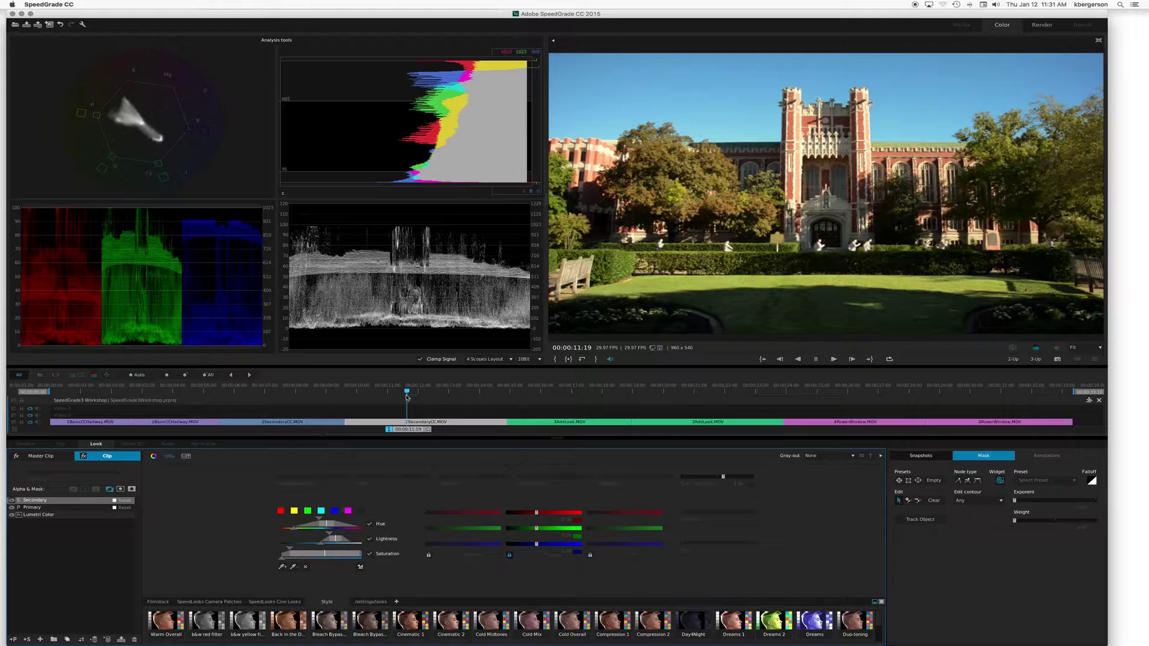
# Step: Play back the building clip from near its start to review the keyed sky correction in motion
pyautogui.moveTo(394, 393); pyautogui.dragTo(366, 396)
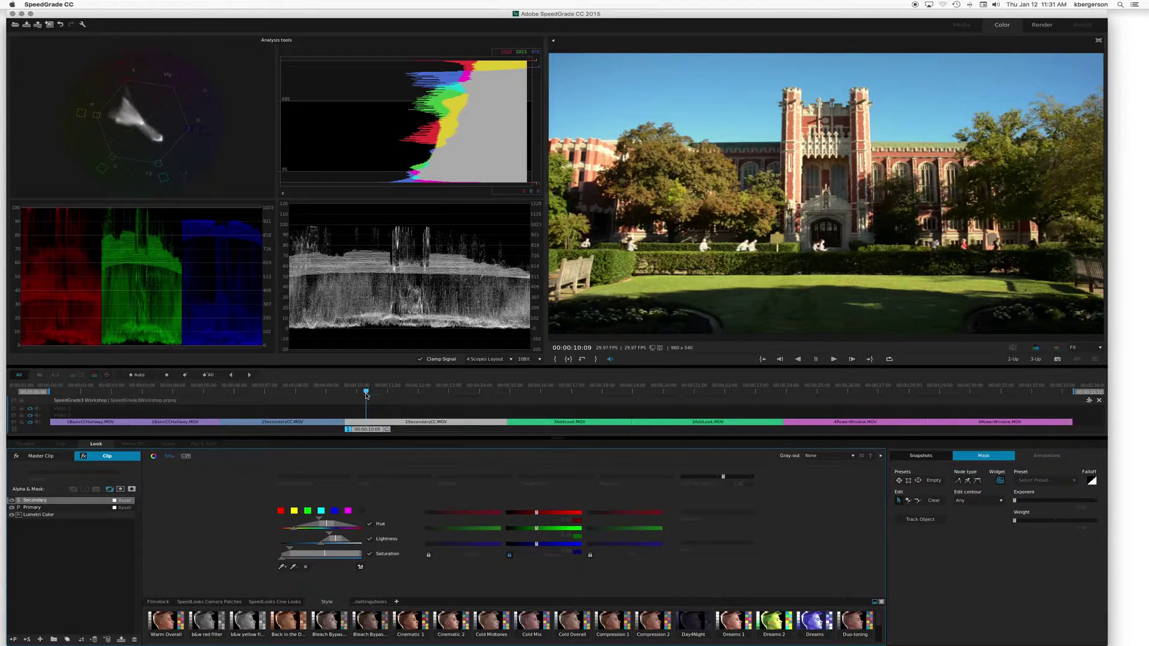
pyautogui.press('space')
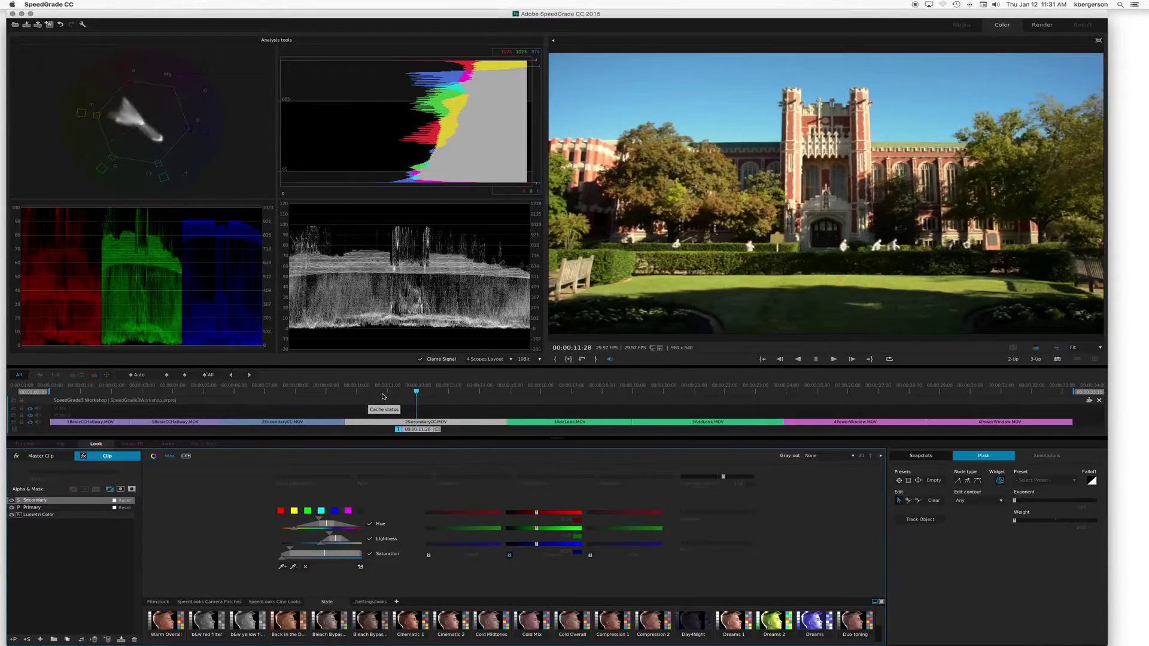
pyautogui.moveTo(416, 393); pyautogui.dragTo(423, 394)
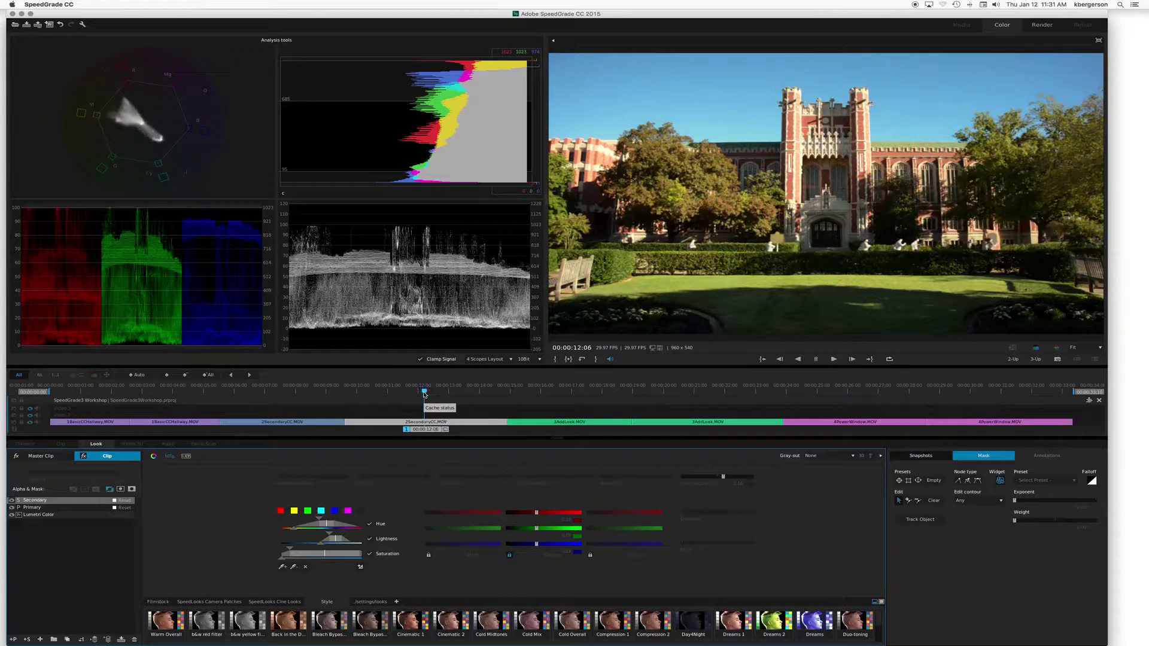
# Step: Duplicate the Secondary layer, invert the copy's sky key, and reduce its final saturation to the minimum
pyautogui.click(67, 639)
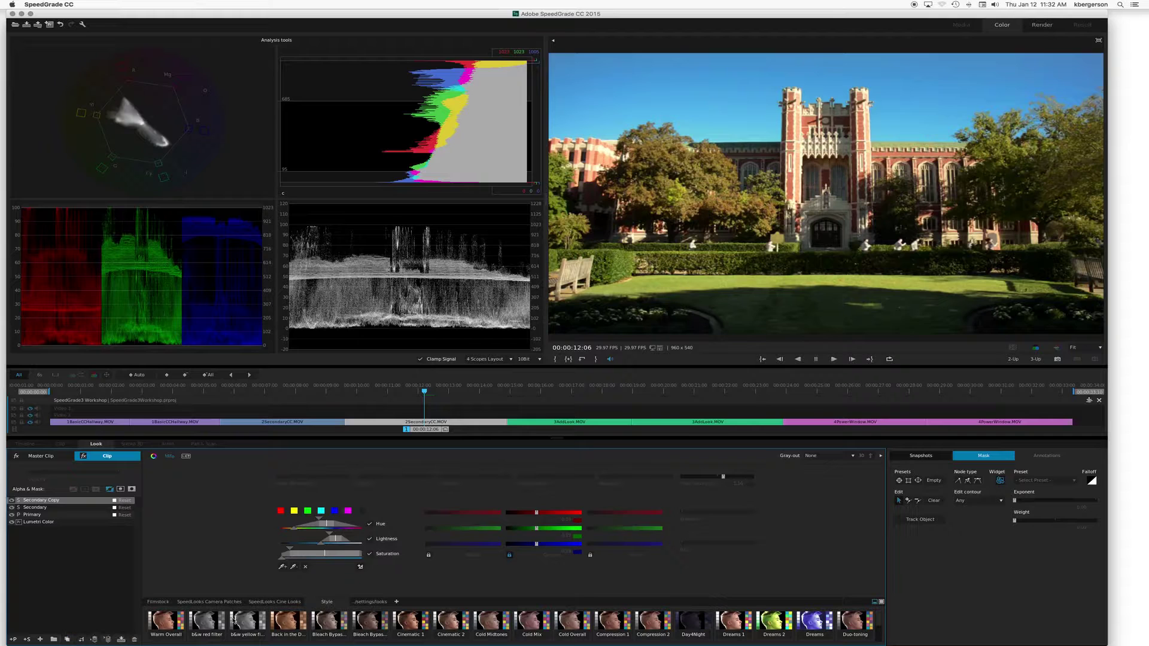
pyautogui.click(360, 568)
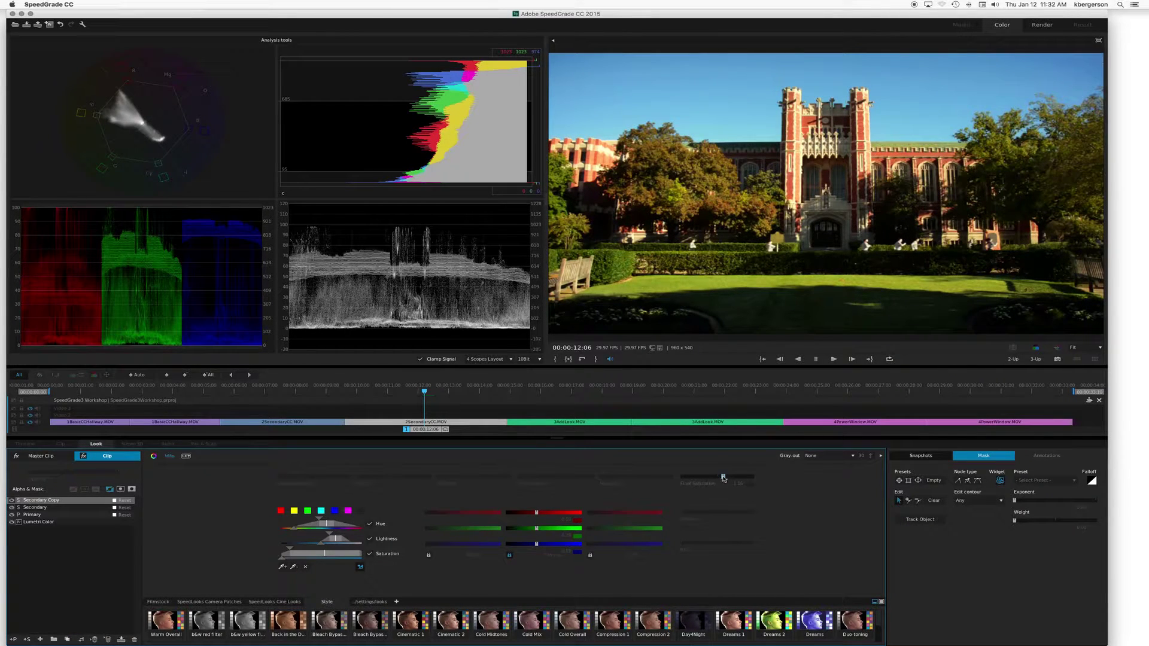
pyautogui.moveTo(724, 477)
pyautogui.moveTo(723, 477); pyautogui.dragTo(682, 477)
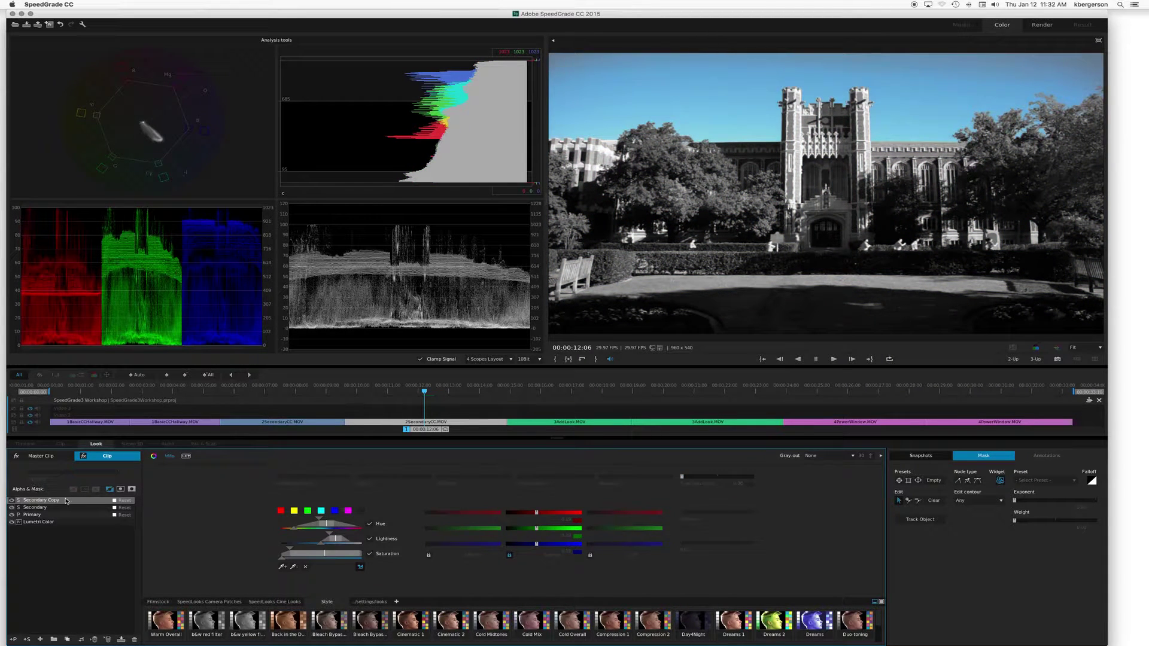
# Step: Move the Secondary Copy layer beneath the Secondary layer and compare the picture with the copy deactivated and reactivated
pyautogui.moveTo(67, 503); pyautogui.dragTo(67, 512)
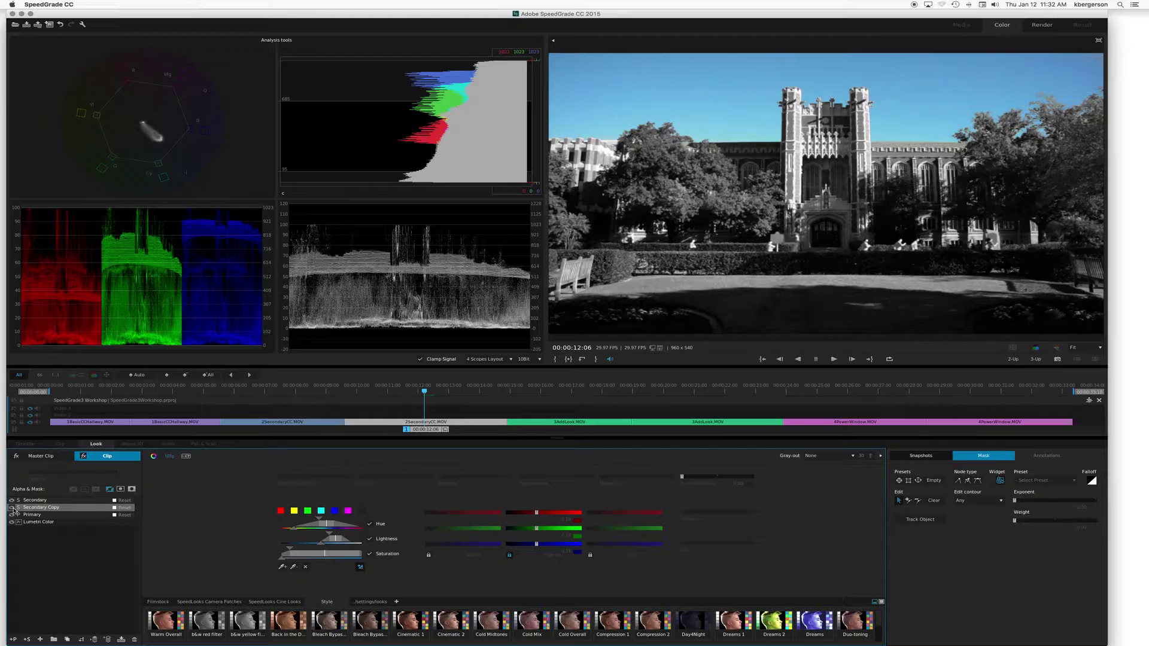
pyautogui.click(13, 508)
pyautogui.click(13, 508)
pyautogui.click(423, 393)
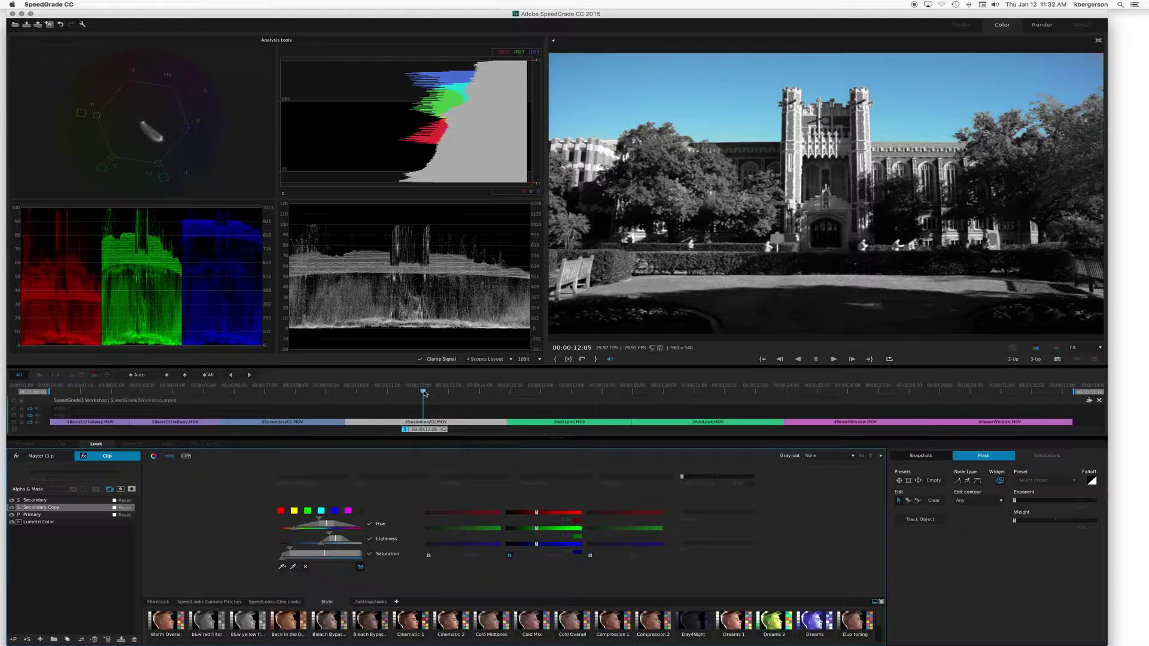
# Step: On the second parking garage AddLook clip's Primary layer, lower the overall gamma channels and raise blue gain to about 0.17 and green gain to about 0.07
pyautogui.moveTo(421, 394); pyautogui.dragTo(707, 403)
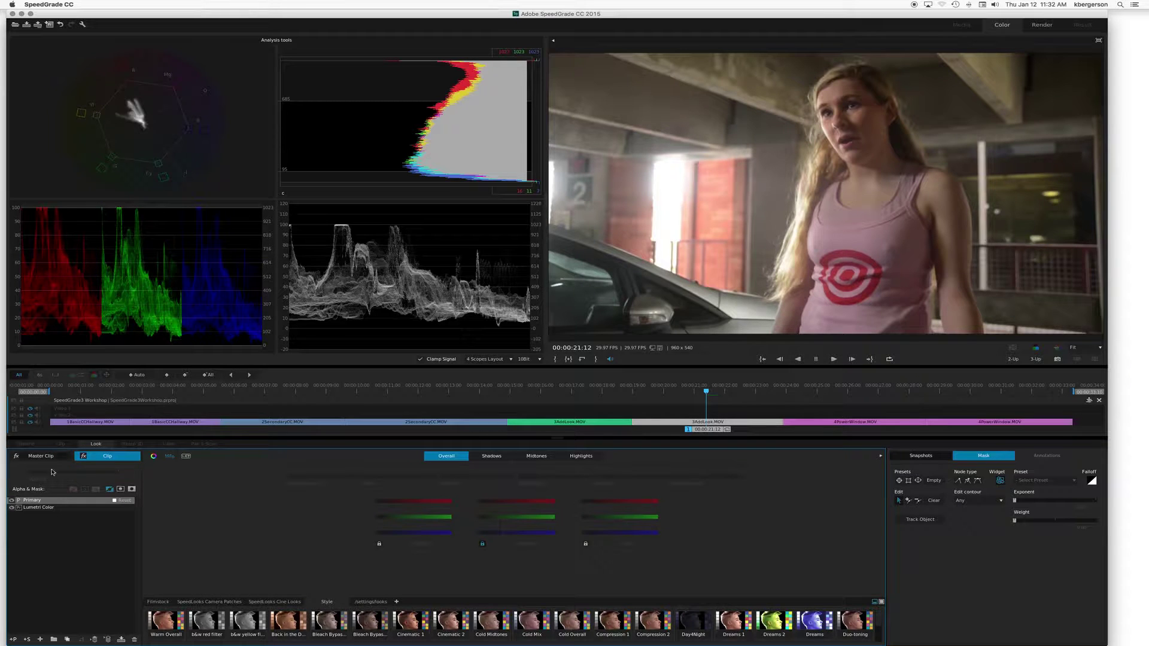
pyautogui.moveTo(517, 532); pyautogui.dragTo(508, 532)
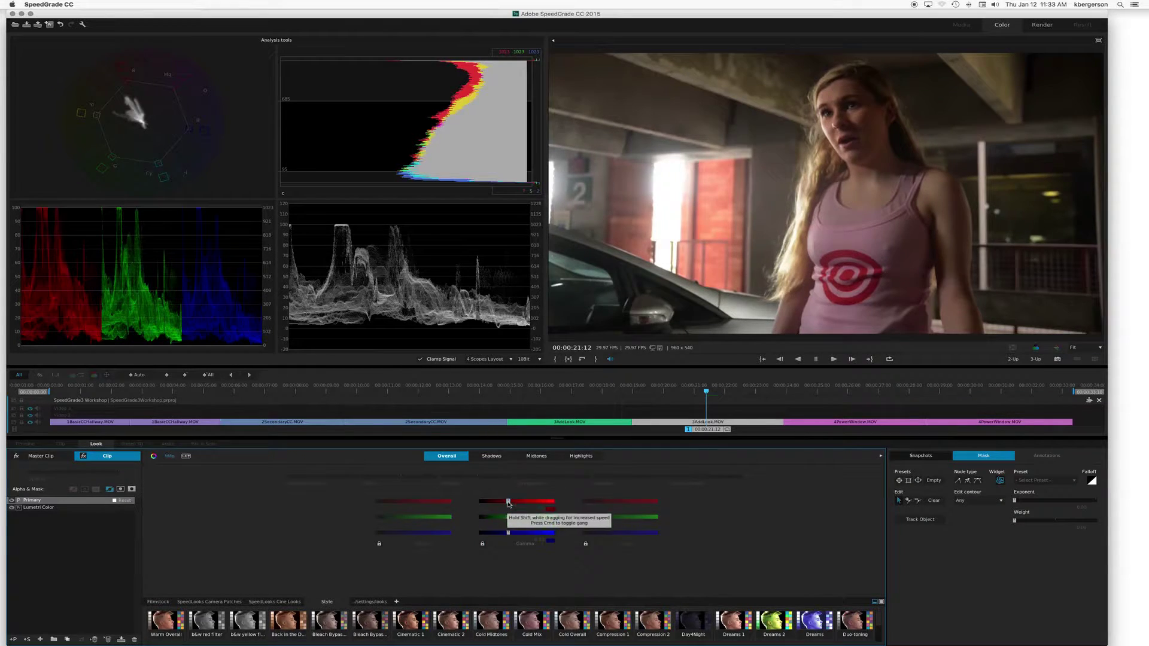
pyautogui.moveTo(508, 501); pyautogui.dragTo(507, 517)
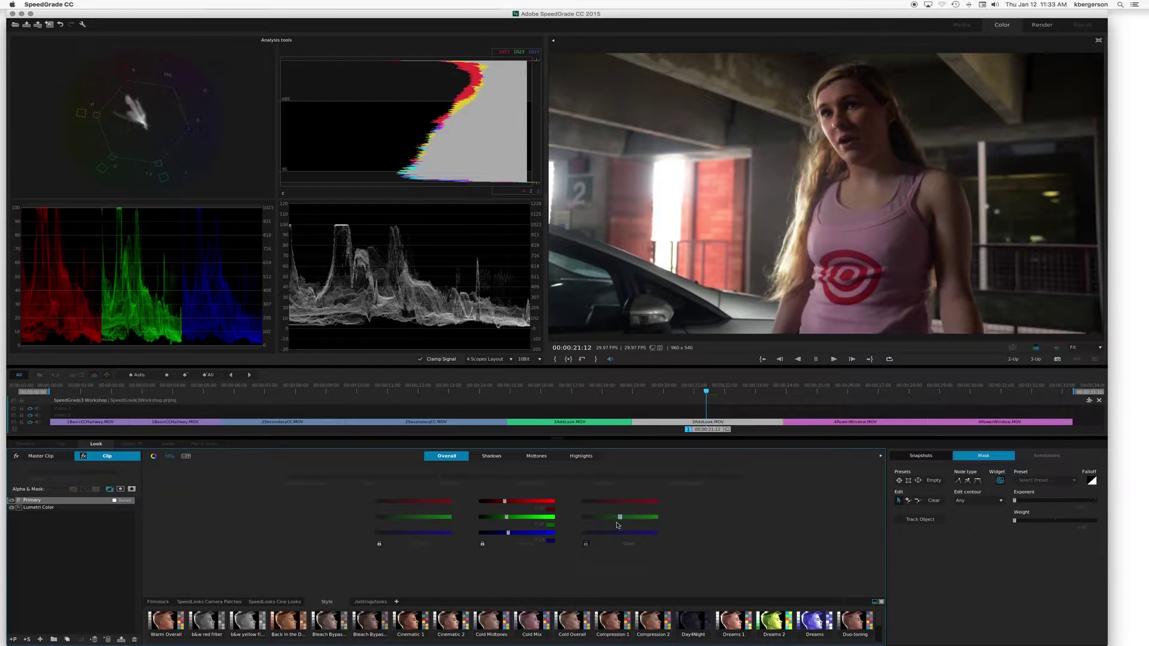
pyautogui.moveTo(620, 535); pyautogui.dragTo(626, 532)
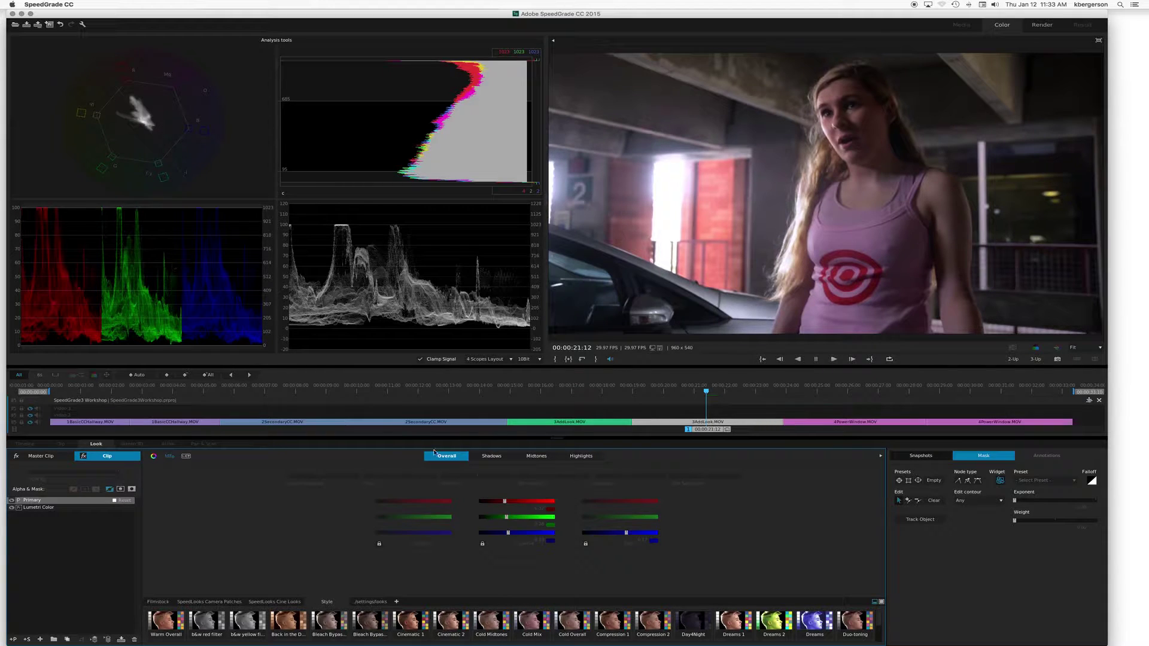
pyautogui.click(623, 519)
pyautogui.moveTo(620, 517); pyautogui.dragTo(622, 517)
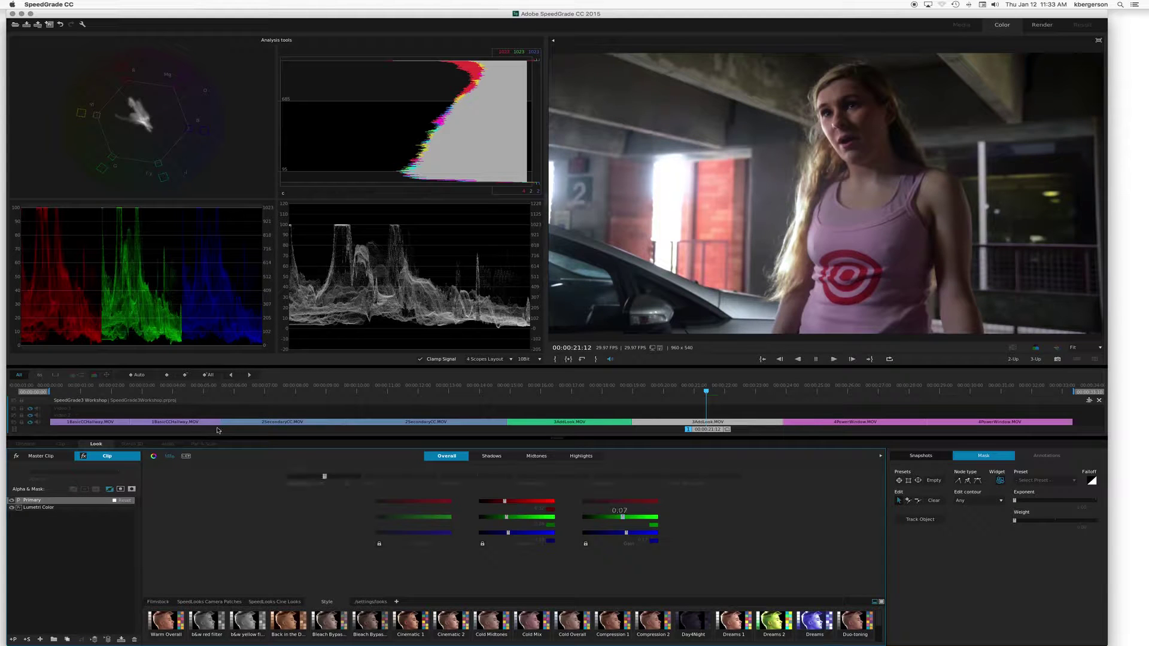
# Step: Compare the parking garage shot with its Primary layer repeatedly deactivated and reactivated
pyautogui.click(12, 501)
pyautogui.click(12, 501)
pyautogui.click(12, 501)
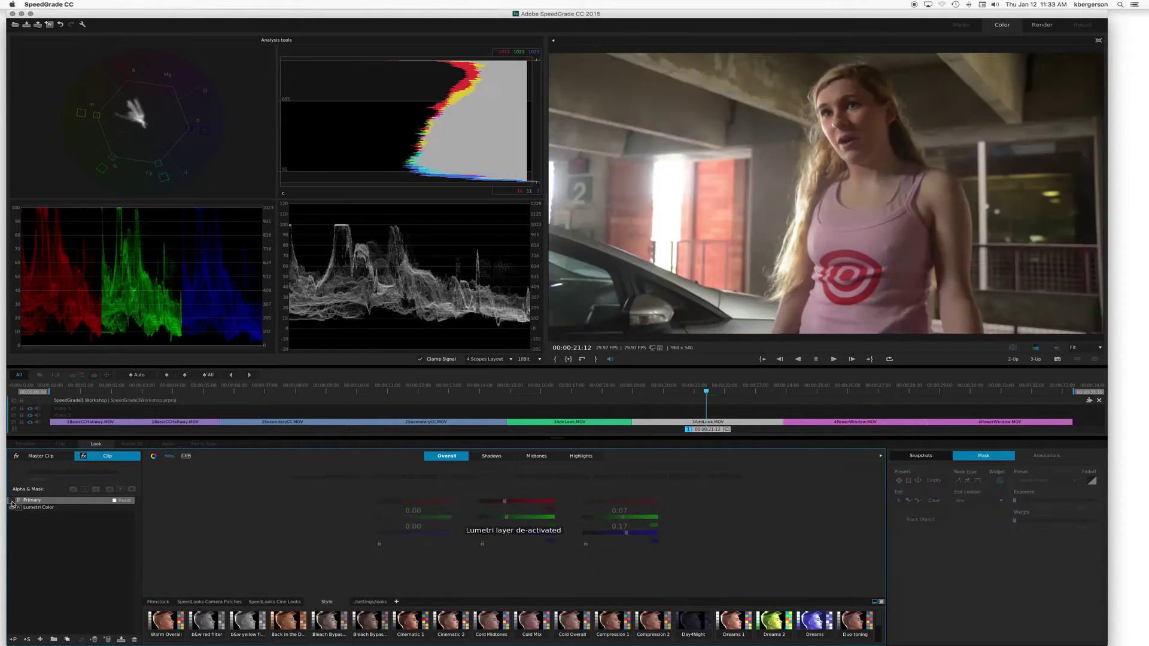
pyautogui.click(12, 501)
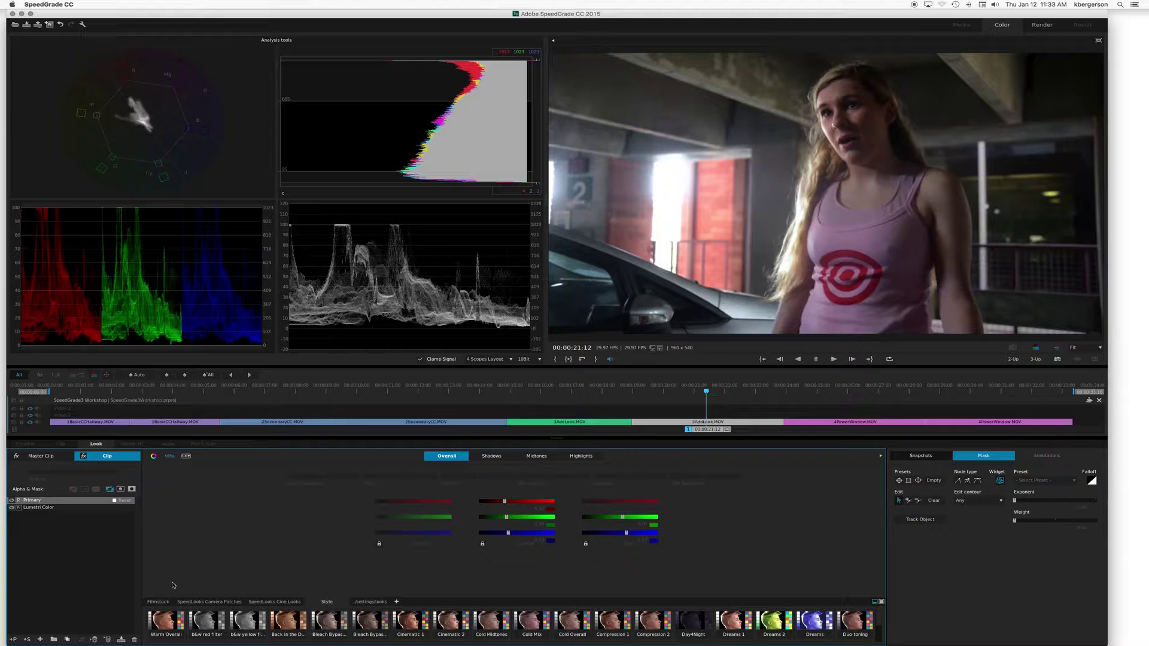
# Step: Browse the Filmstock, SpeedLooks Camera Patches, SpeedLooks Cine Looks and Style look presets, previewing Style looks on the clip
pyautogui.click(158, 601)
pyautogui.click(200, 605)
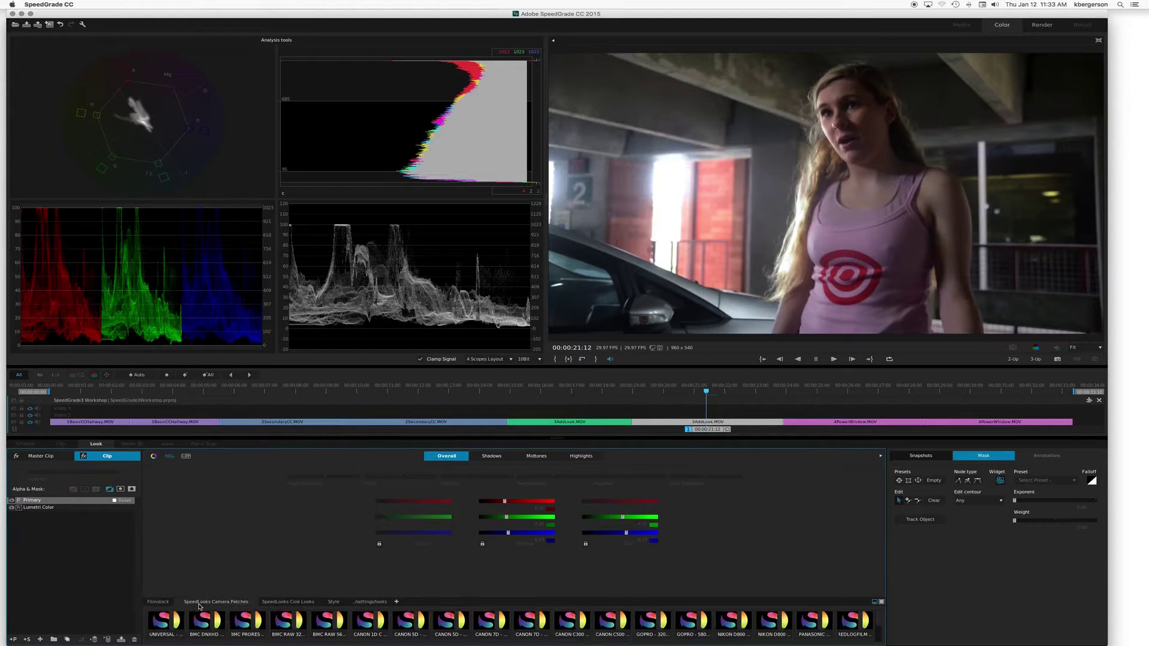
pyautogui.click(294, 605)
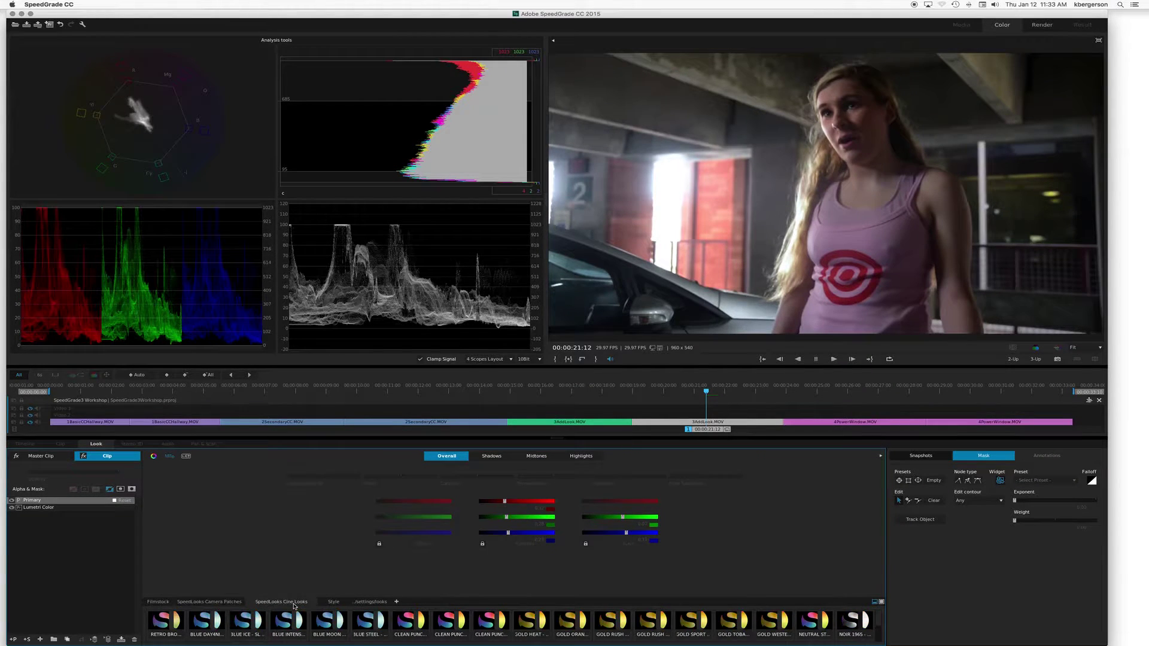
pyautogui.click(333, 603)
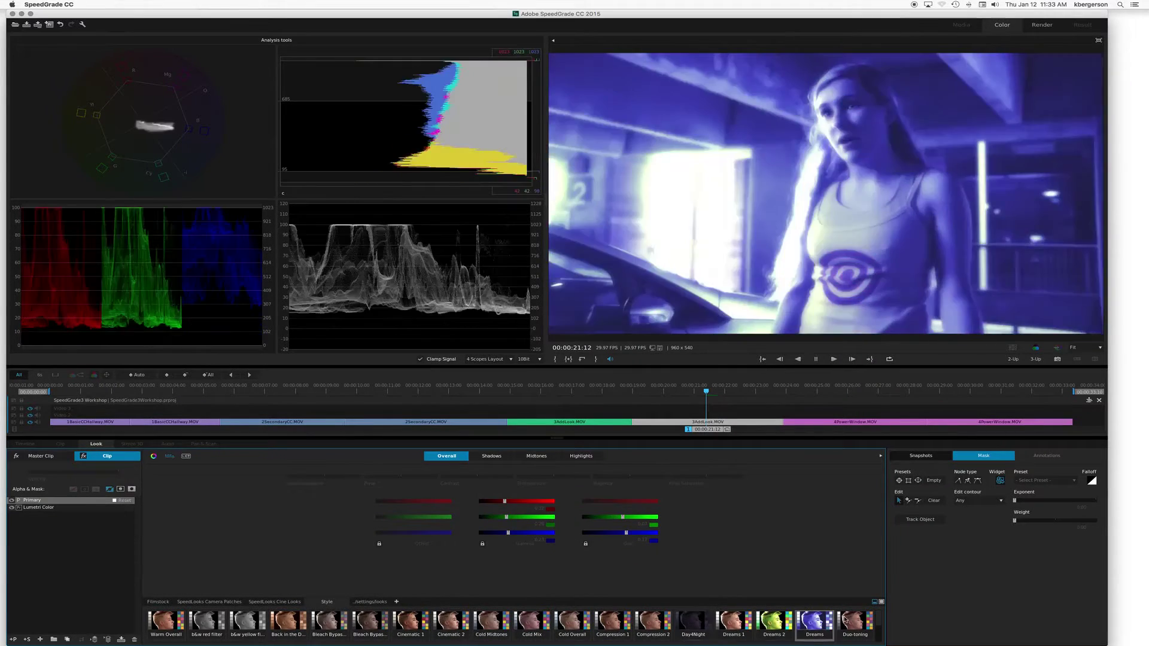
pyautogui.moveTo(879, 616)
pyautogui.mouseDown()
pyautogui.moveTo(882, 635)
pyautogui.moveTo(879, 600)
pyautogui.mouseUp()
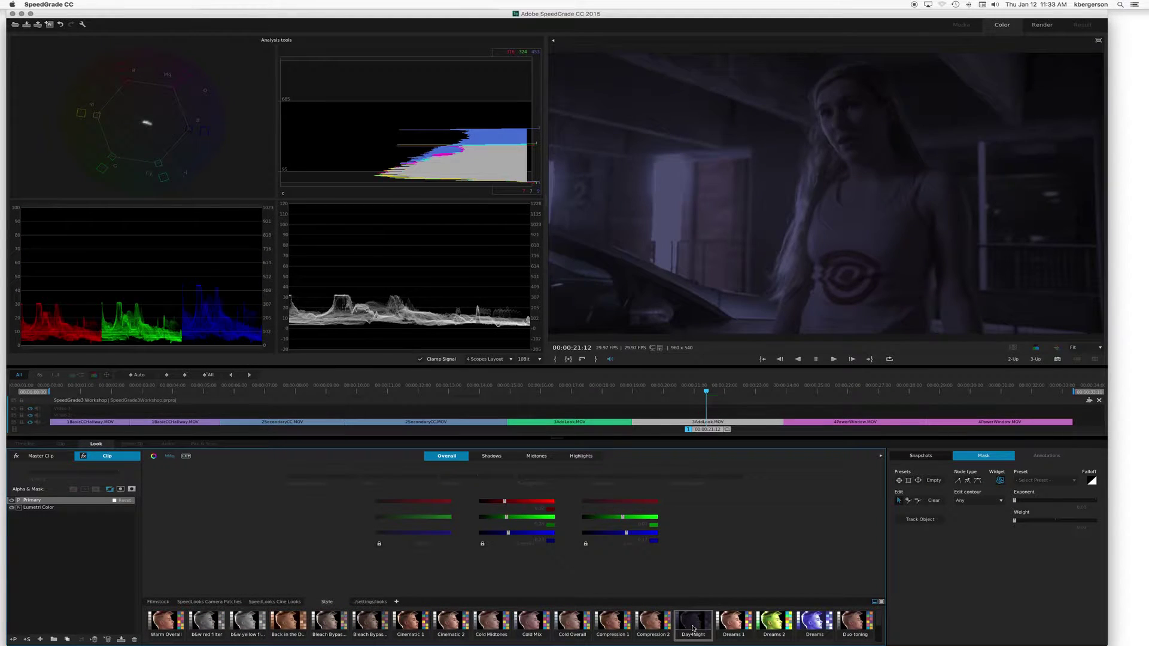
# Step: Apply the Day4Night look above the Primary layer, collapse its layer group, and lower the group's opacity to about half
pyautogui.moveTo(693, 628); pyautogui.dragTo(80, 501)
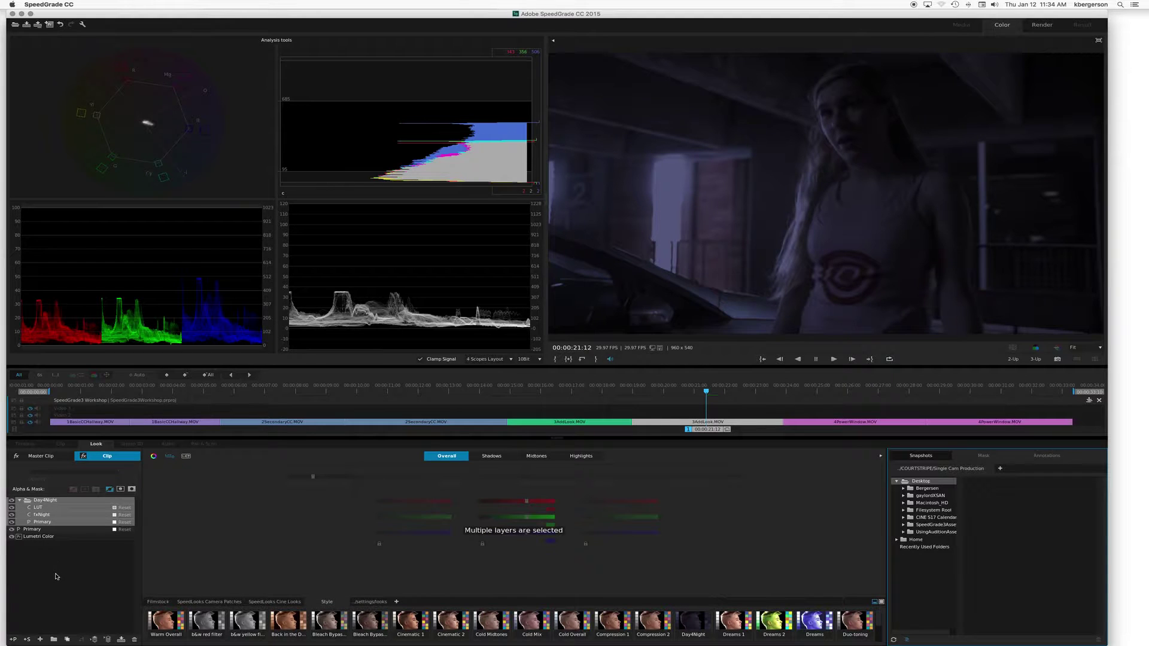
pyautogui.click(19, 502)
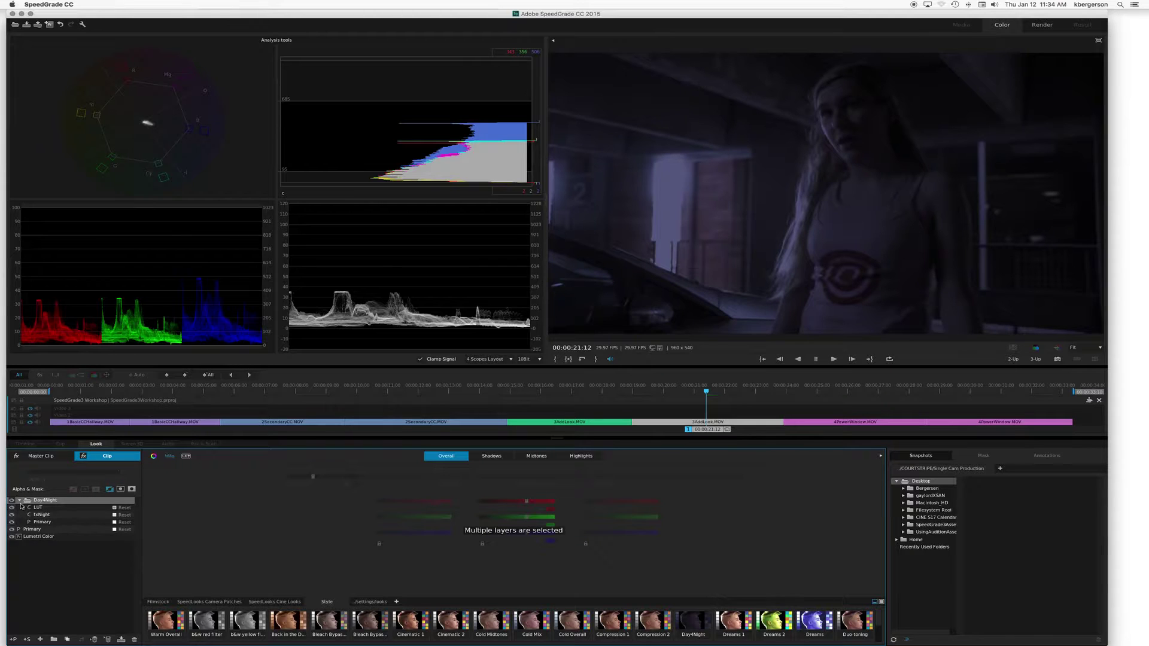
pyautogui.click(20, 501)
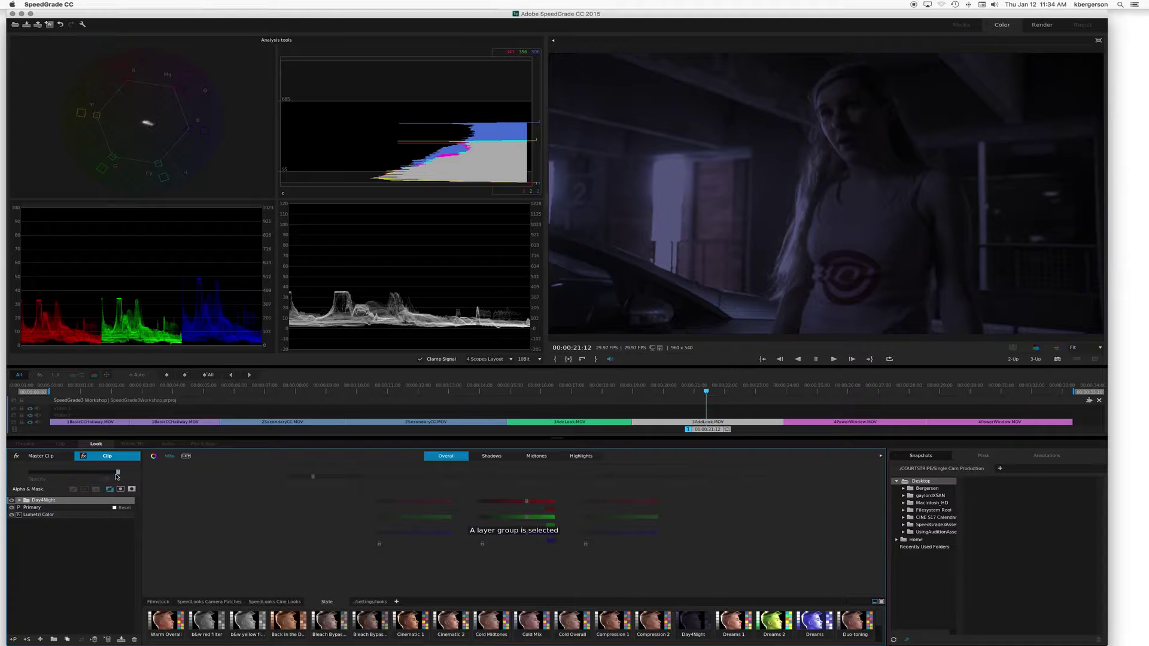
pyautogui.moveTo(118, 472)
pyautogui.moveTo(118, 473); pyautogui.dragTo(73, 473)
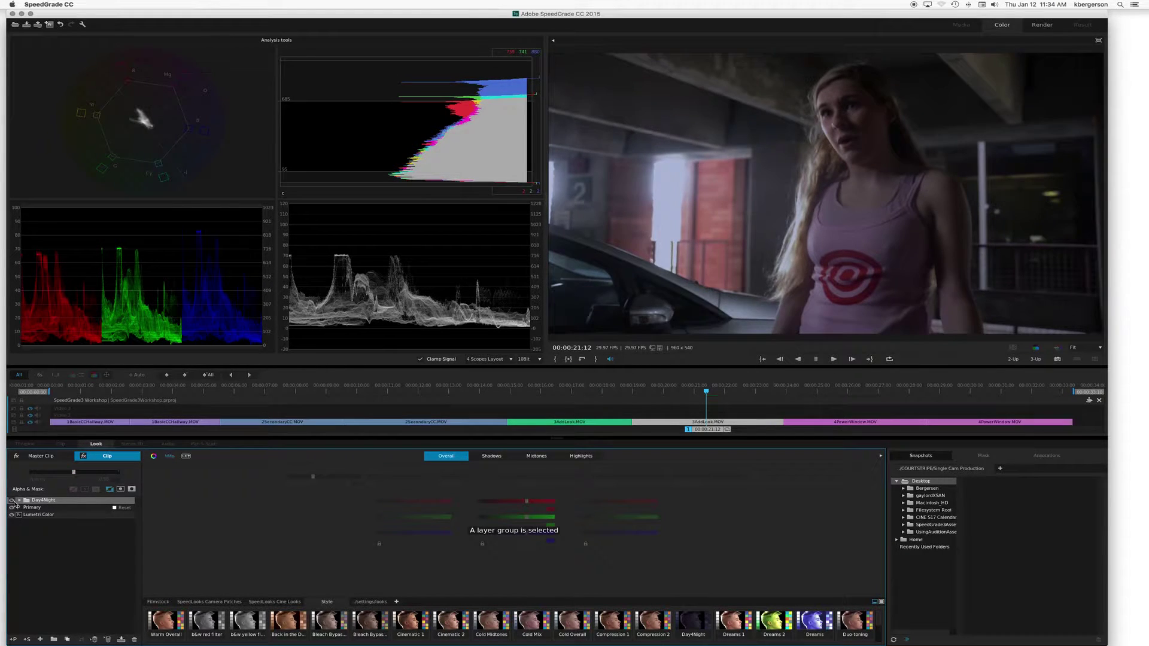
# Step: Compare the parking garage shot with the Day4Night layer group repeatedly deactivated and reactivated
pyautogui.click(12, 500)
pyautogui.click(12, 501)
pyautogui.click(12, 500)
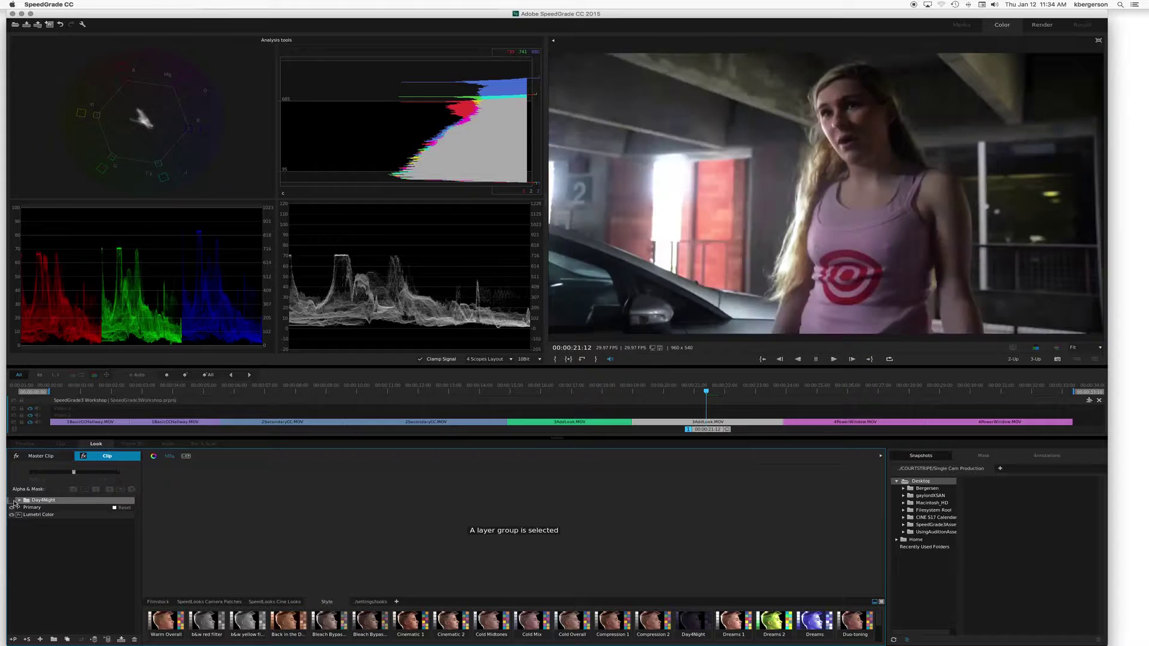
pyautogui.click(12, 500)
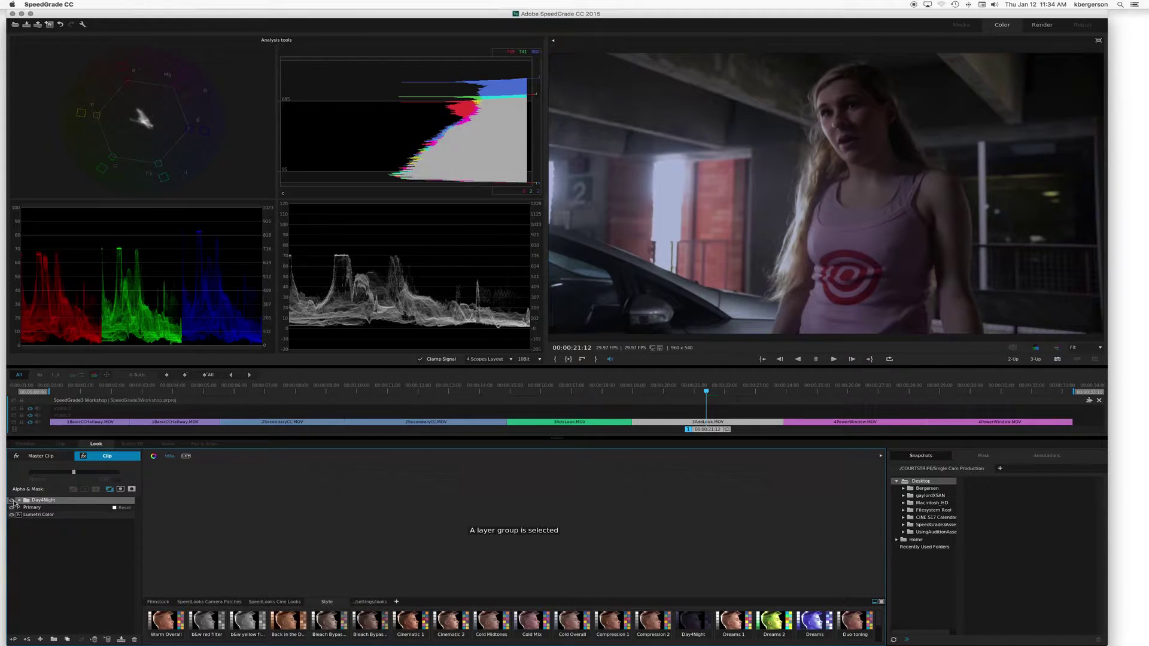
pyautogui.click(12, 501)
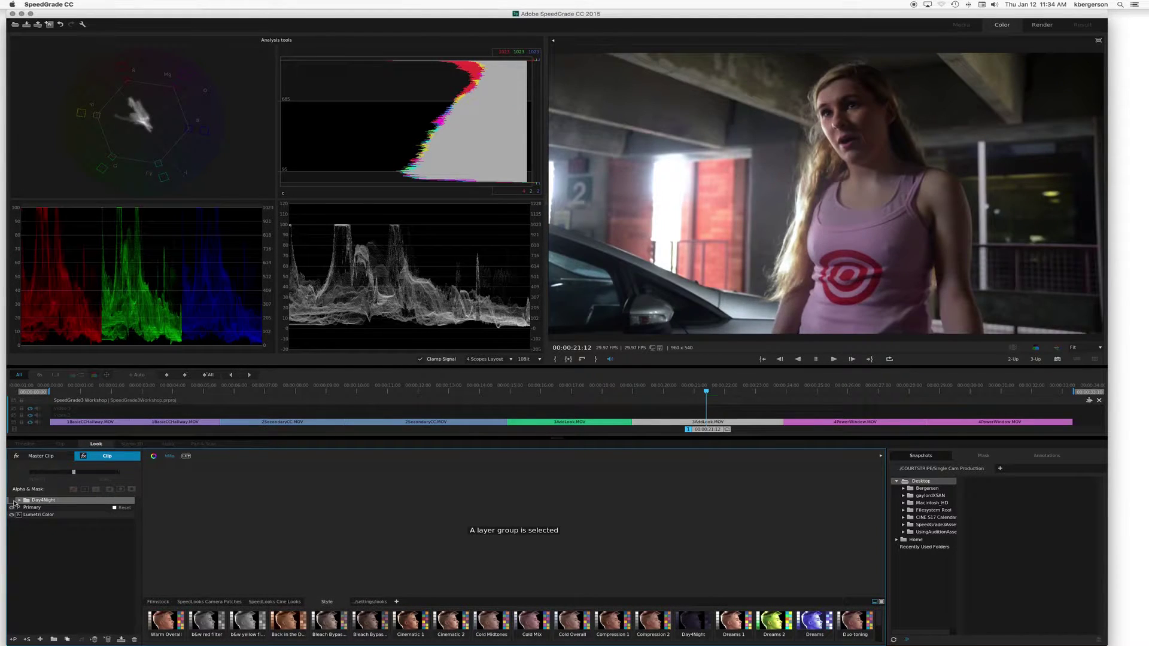
pyautogui.click(12, 500)
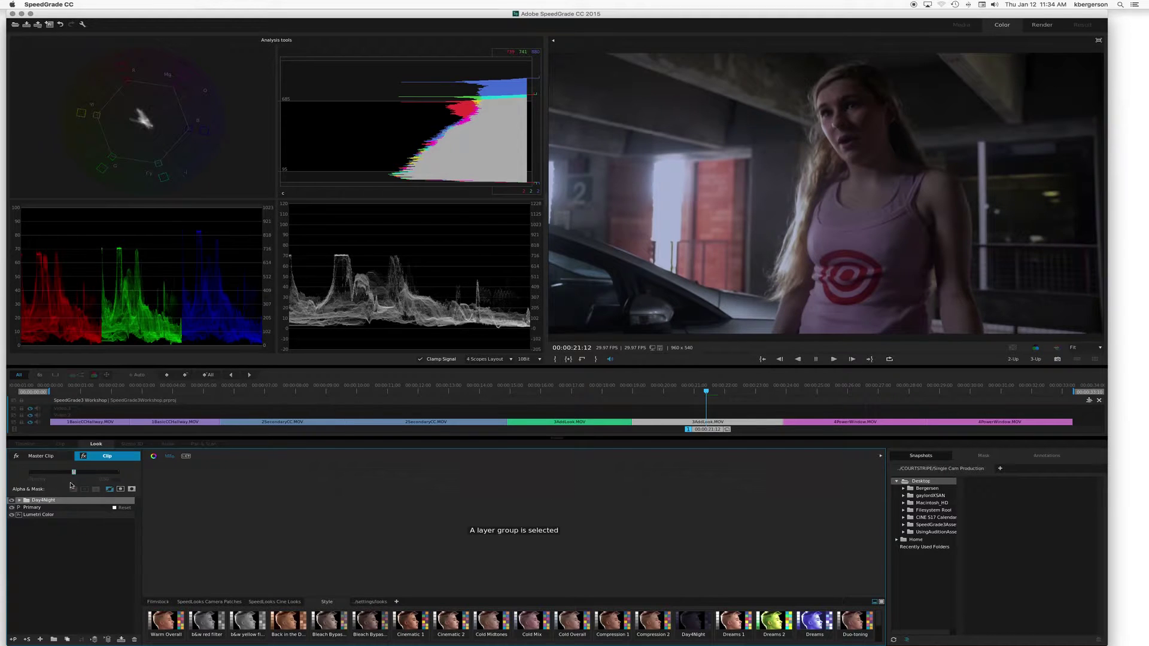
# Step: Add a new Primary layer above Day4Night and lower its shadows' green gain slightly and red gain to about -0.53
pyautogui.click(12, 640)
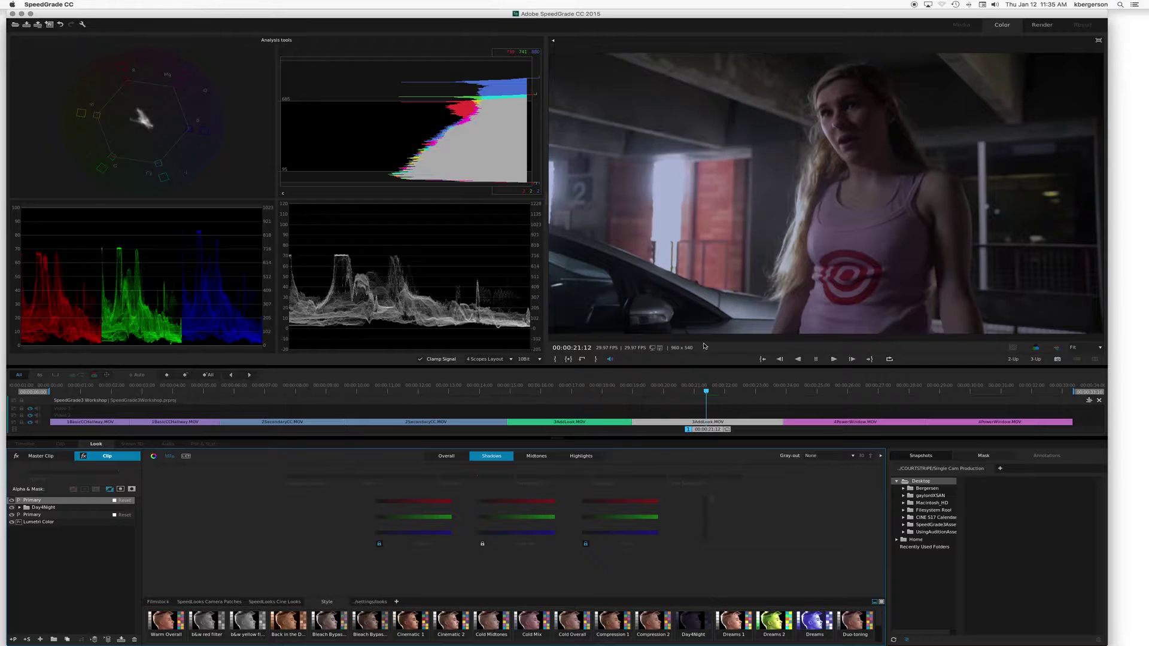
pyautogui.moveTo(585, 542)
pyautogui.moveTo(605, 519)
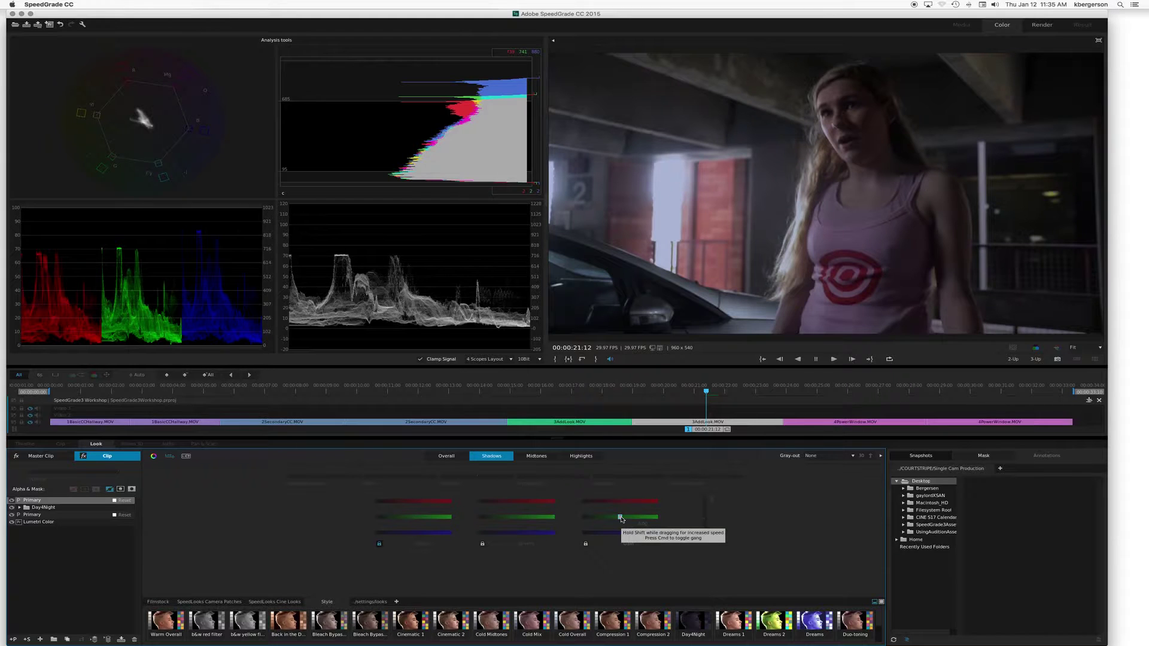
pyautogui.moveTo(620, 517); pyautogui.dragTo(599, 501)
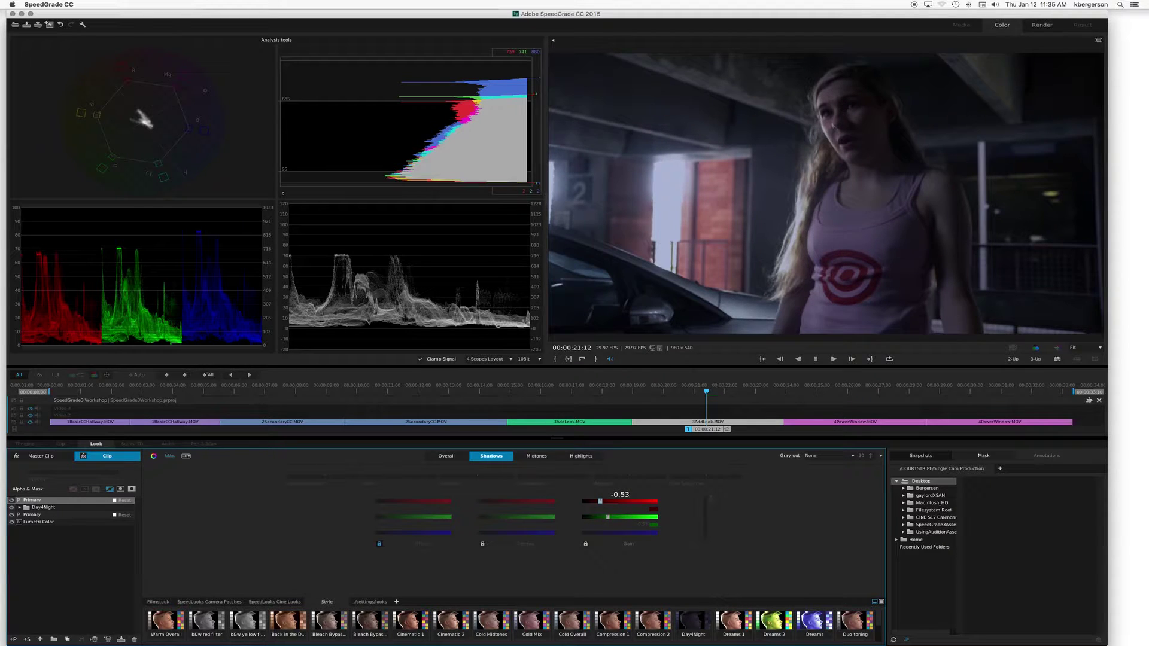
# Step: Compare the shadow gain correction with the top Primary layer repeatedly deactivated and reactivated
pyautogui.click(12, 501)
pyautogui.click(11, 501)
pyautogui.click(11, 501)
pyautogui.click(12, 500)
pyautogui.click(12, 500)
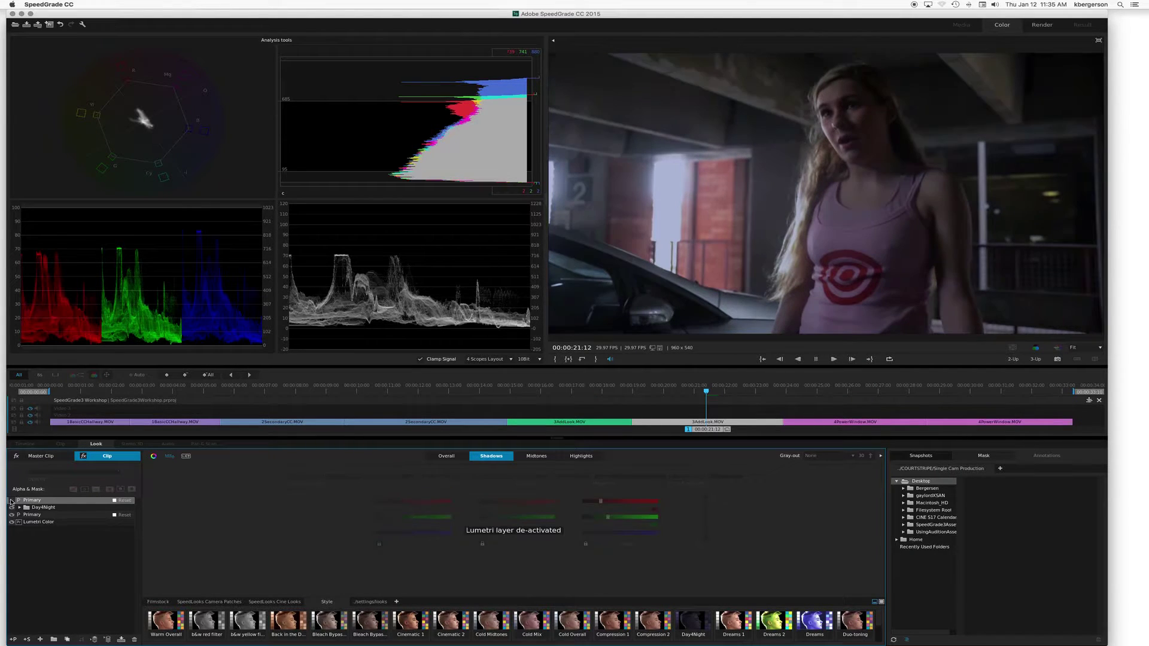
pyautogui.click(11, 501)
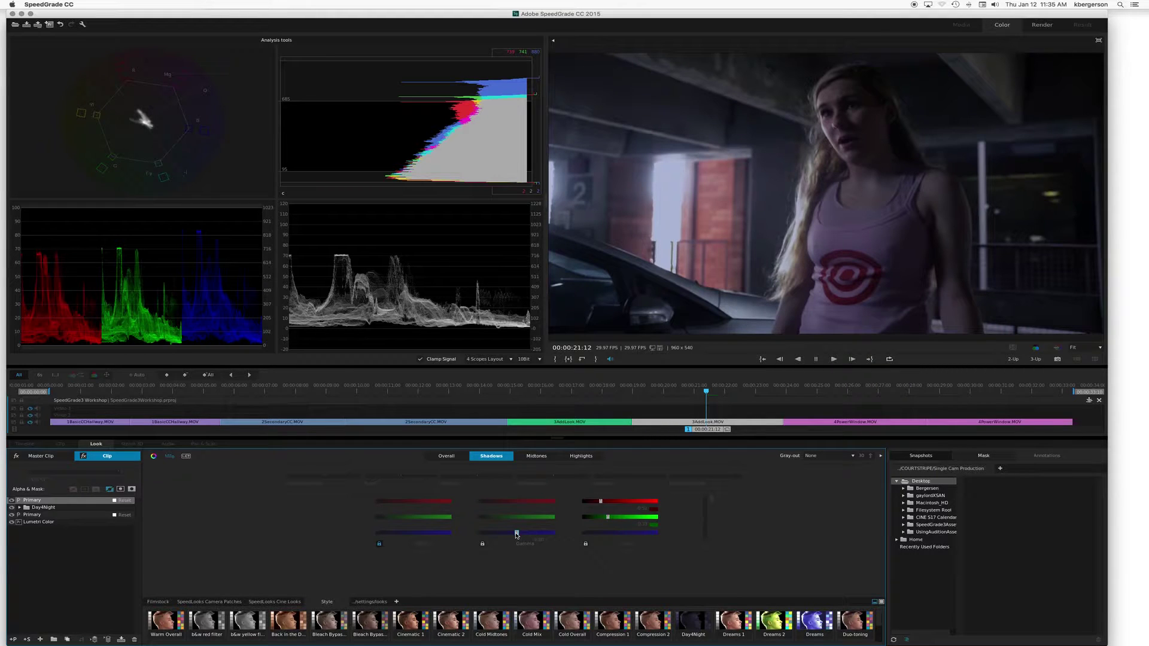
# Step: Raise the shadows' blue gamma slightly on the top Primary layer and compare the shot with that layer off and on
pyautogui.moveTo(517, 533); pyautogui.dragTo(521, 533)
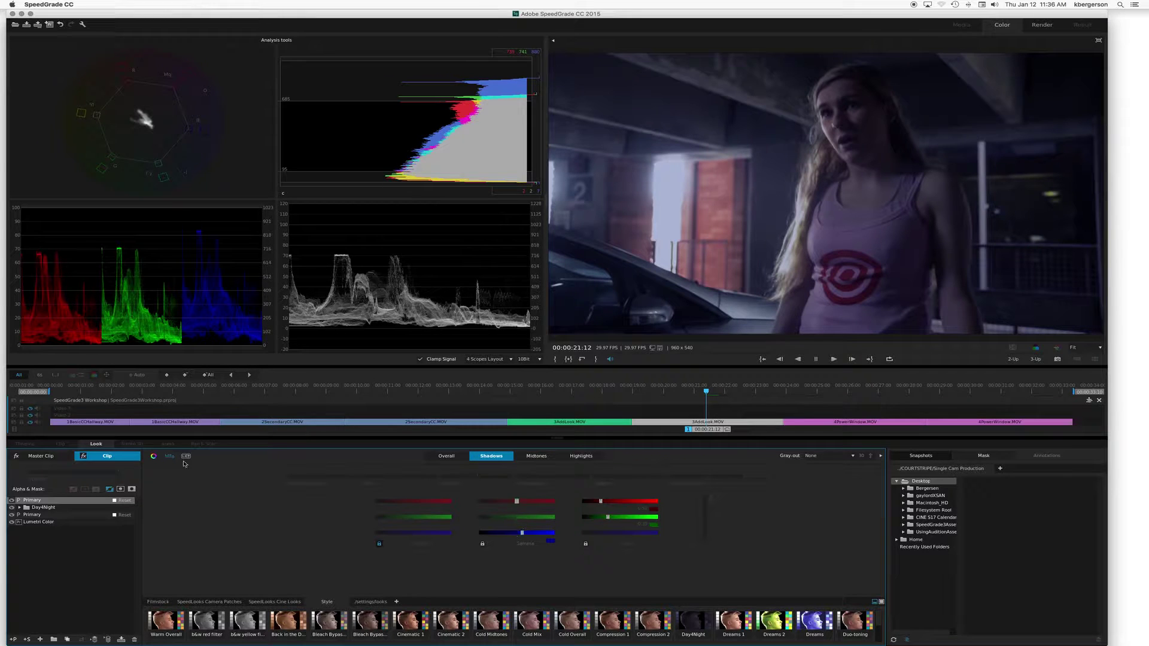
pyautogui.click(12, 501)
pyautogui.click(12, 501)
pyautogui.click(12, 501)
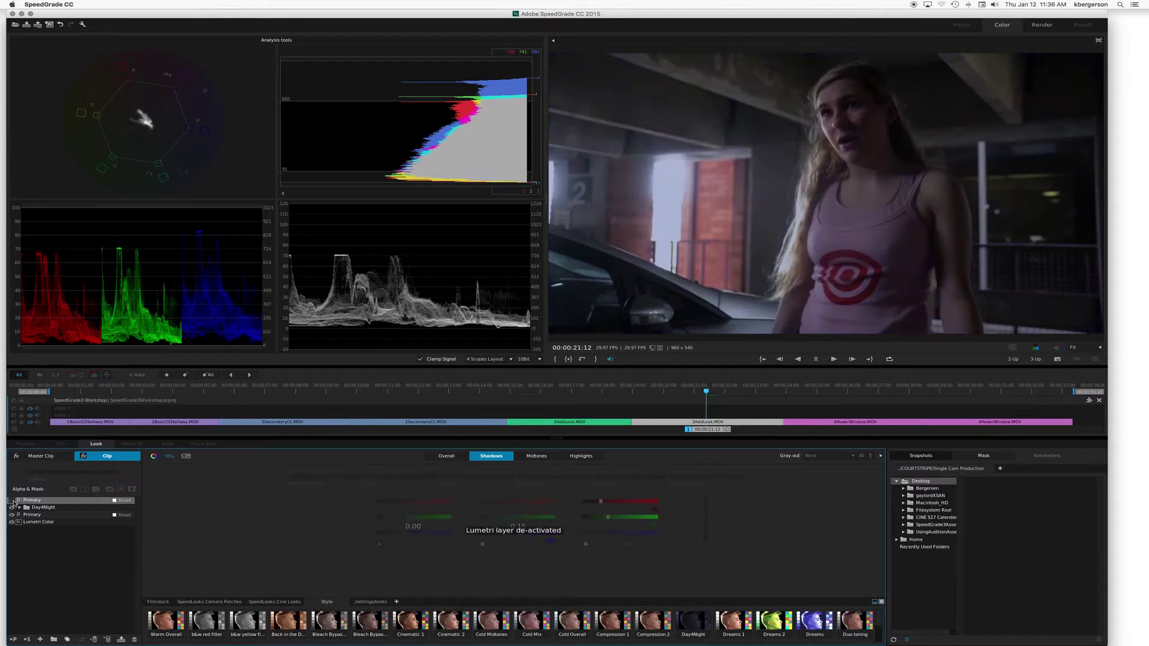
pyautogui.click(12, 501)
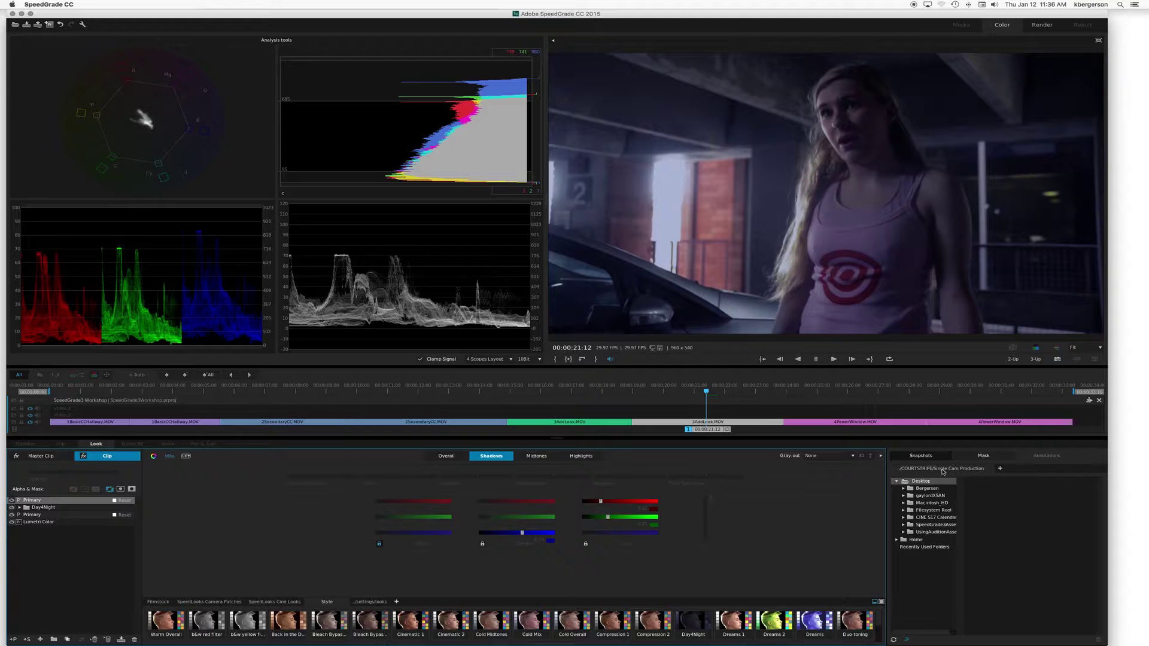
# Step: Add a vignette mask to the top Primary layer and reposition and resize it around the woman in the parking garage
pyautogui.click(984, 457)
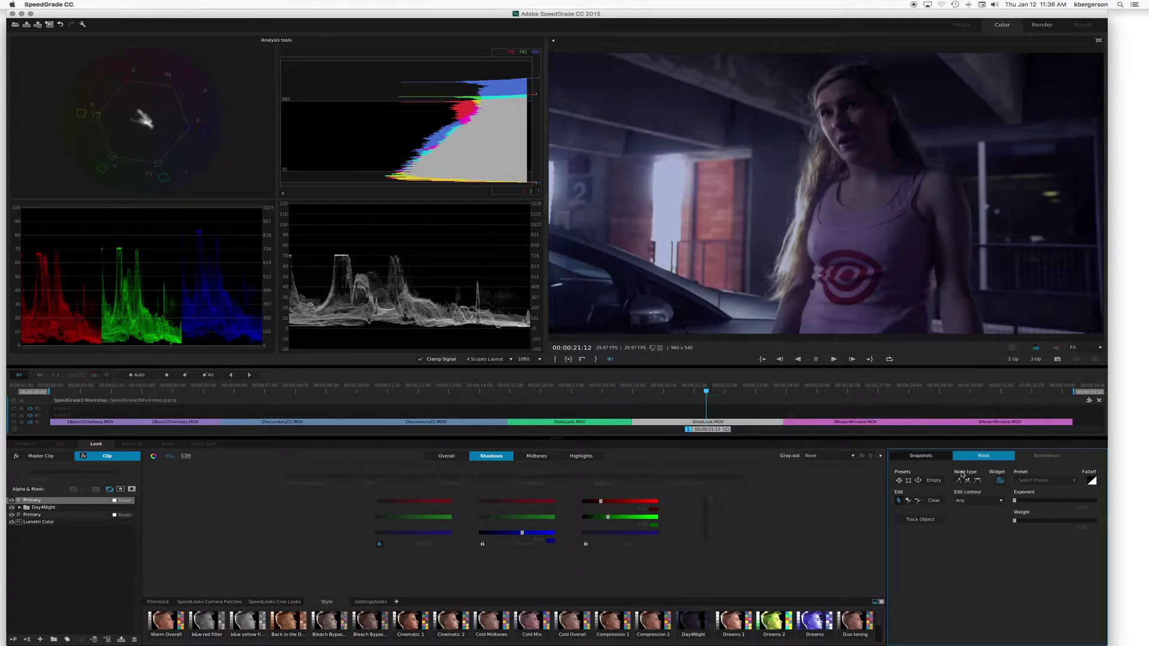
pyautogui.click(919, 481)
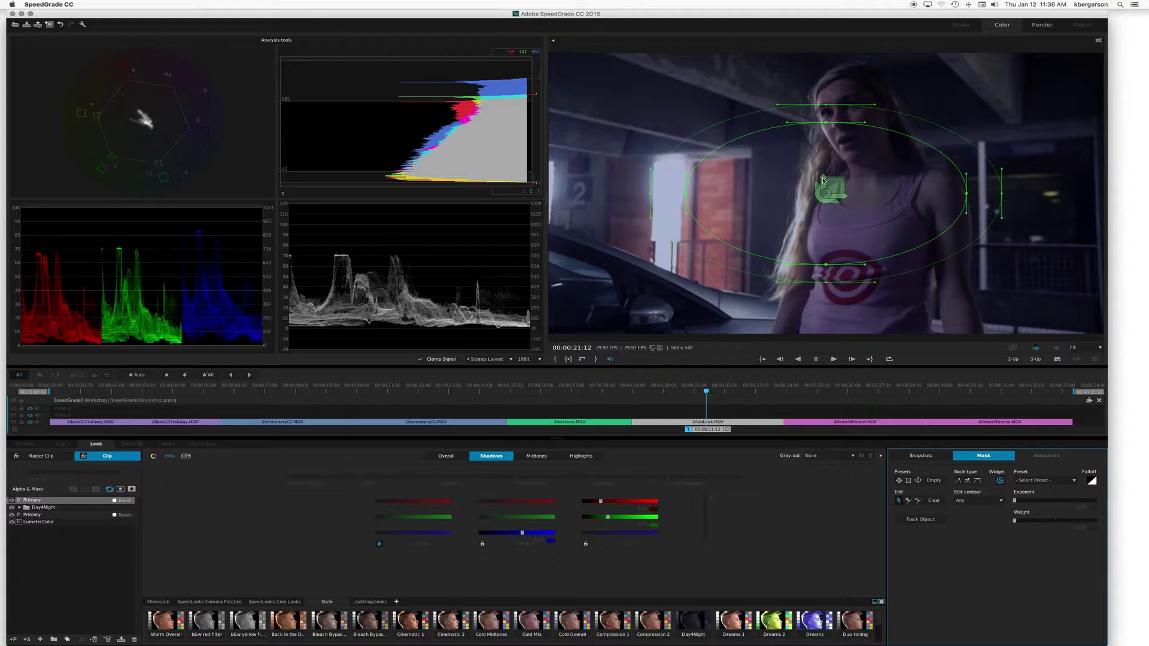
pyautogui.moveTo(824, 180); pyautogui.dragTo(825, 168)
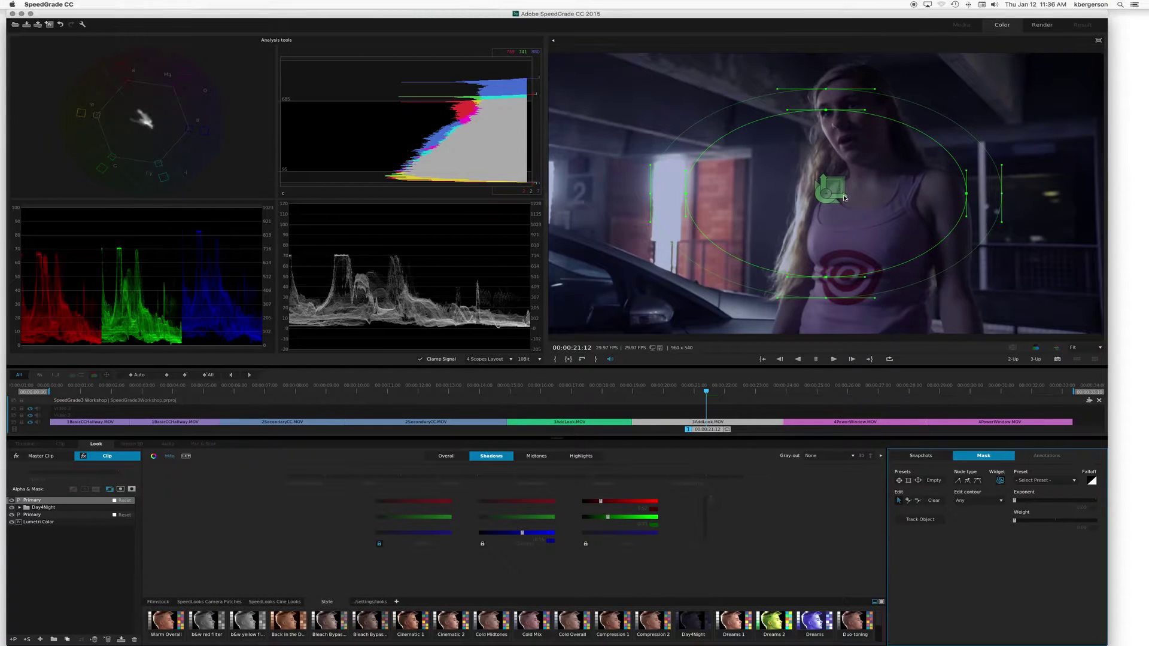
pyautogui.moveTo(844, 197)
pyautogui.mouseDown()
pyautogui.moveTo(833, 199)
pyautogui.moveTo(850, 201)
pyautogui.moveTo(819, 169)
pyautogui.moveTo(855, 193)
pyautogui.mouseUp()
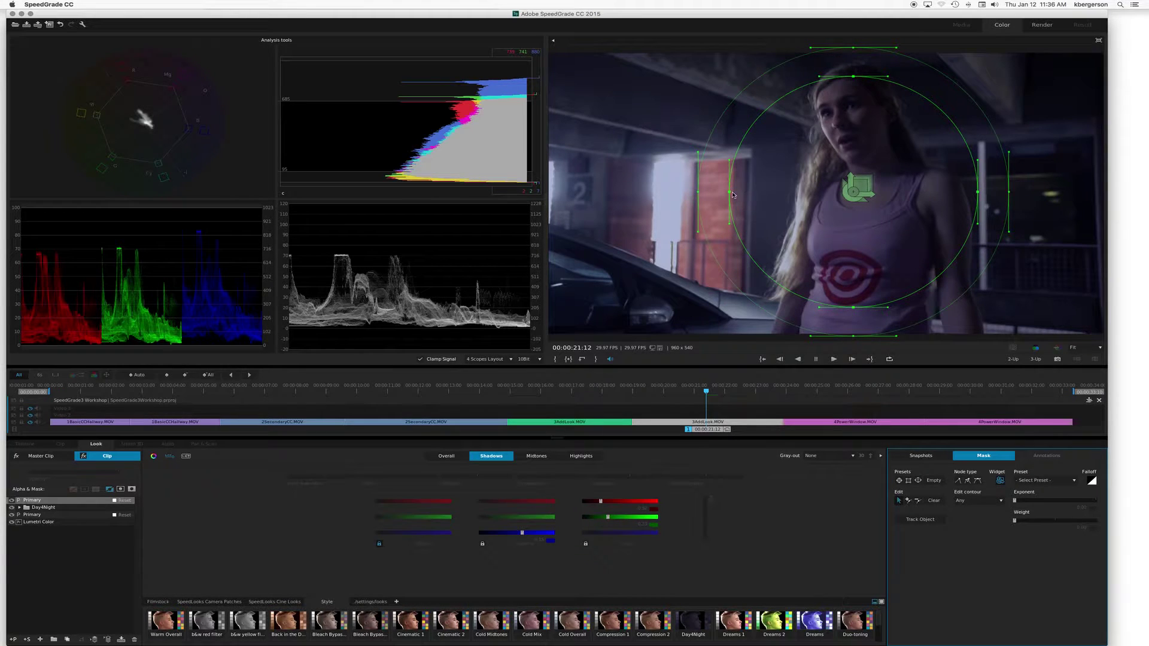
# Step: Reshape the vignette mask's inner contour to fit closer around the woman's head and torso
pyautogui.moveTo(729, 192); pyautogui.dragTo(771, 194)
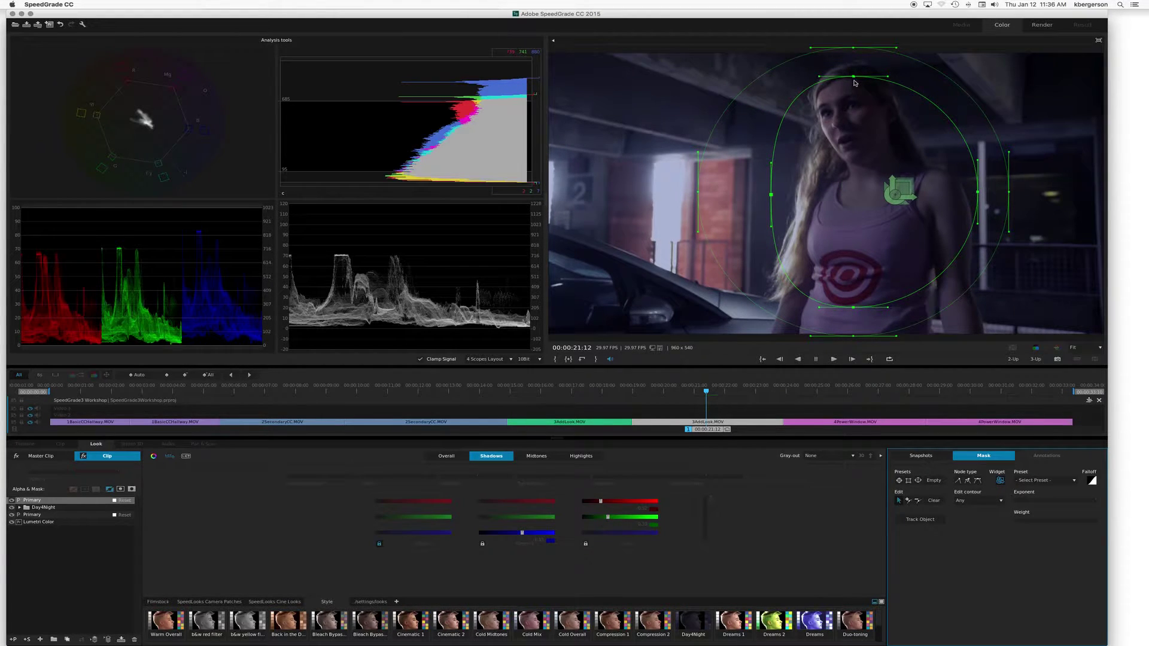
pyautogui.moveTo(853, 76); pyautogui.dragTo(854, 69)
pyautogui.moveTo(976, 194); pyautogui.dragTo(960, 189)
pyautogui.moveTo(854, 310); pyautogui.dragTo(857, 274)
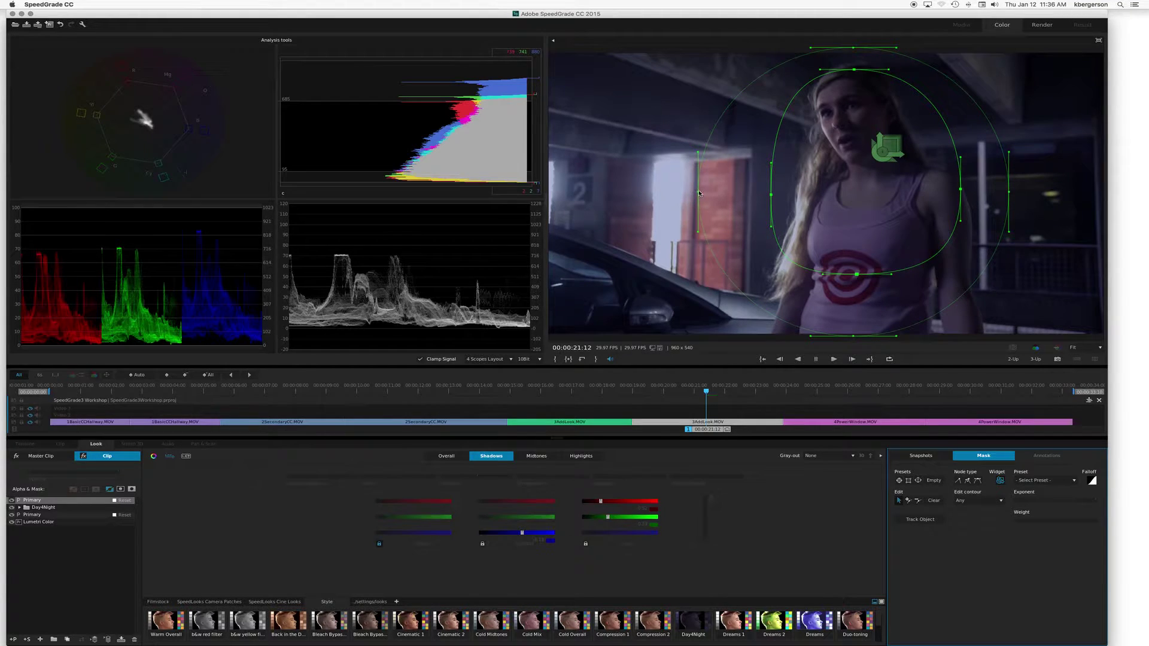
# Step: Adjust the vignette mask's outer contour so the falloff spreads wider to both sides of the woman
pyautogui.moveTo(698, 191); pyautogui.dragTo(672, 191)
pyautogui.moveTo(854, 47); pyautogui.dragTo(855, 56)
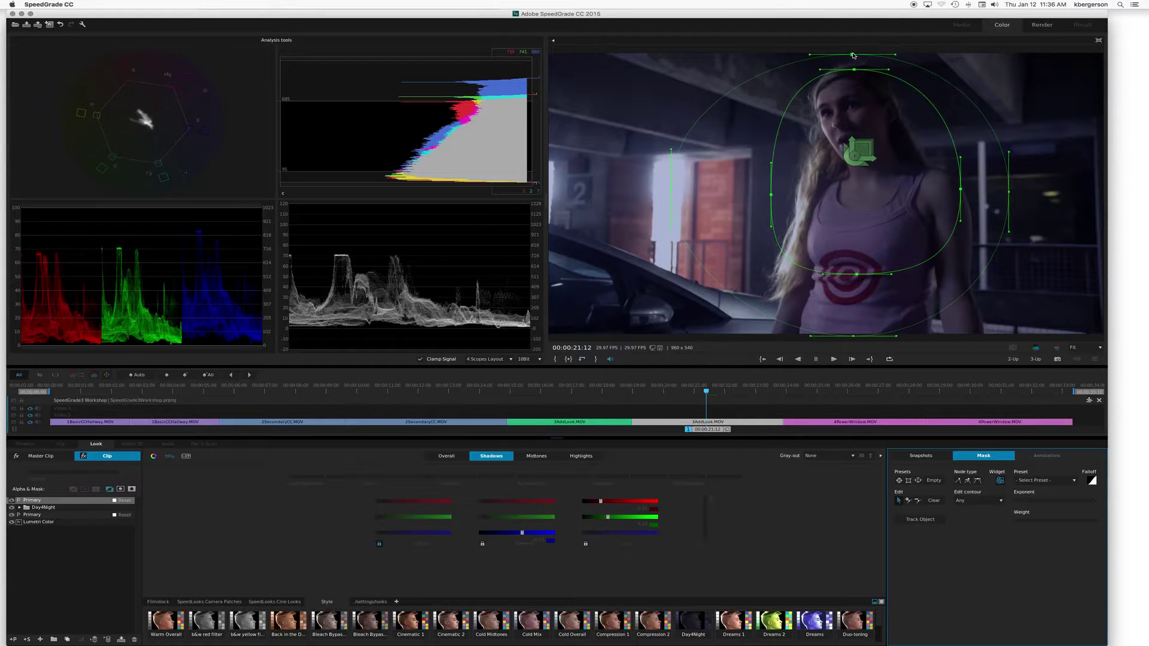
pyautogui.moveTo(1009, 192); pyautogui.dragTo(1052, 198)
pyautogui.moveTo(853, 337); pyautogui.dragTo(852, 337)
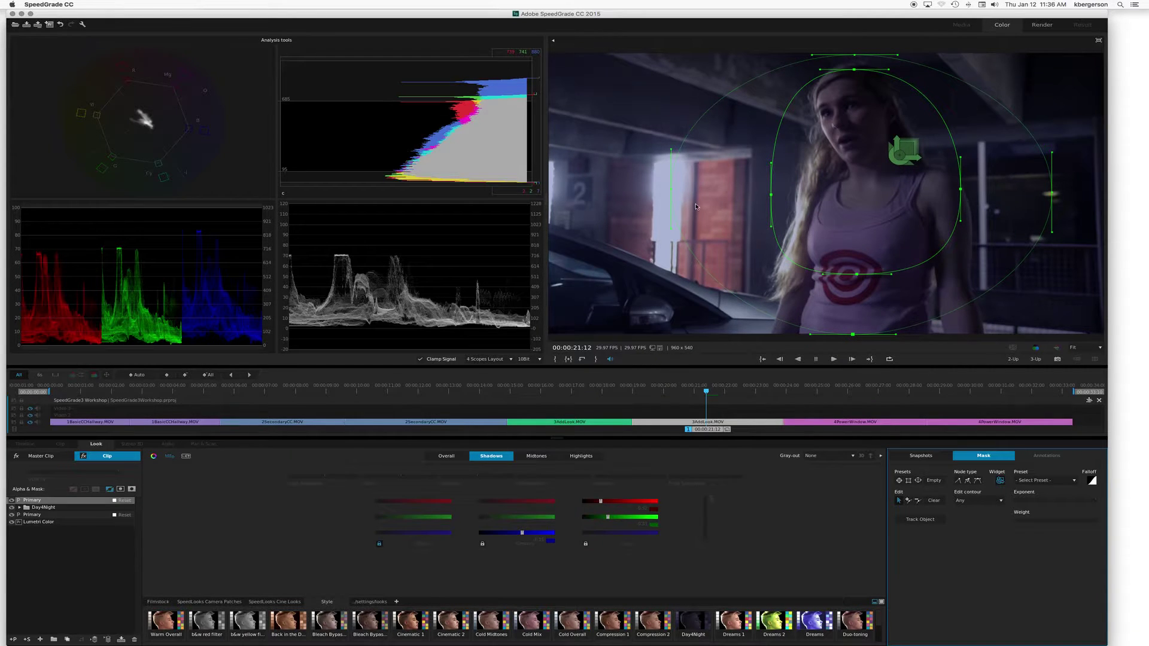
pyautogui.moveTo(670, 190); pyautogui.dragTo(689, 193)
# Step: Apply the Primary layer's grade outside the mask and lower the overall gamma of all three channels by about 0.22
pyautogui.click(132, 490)
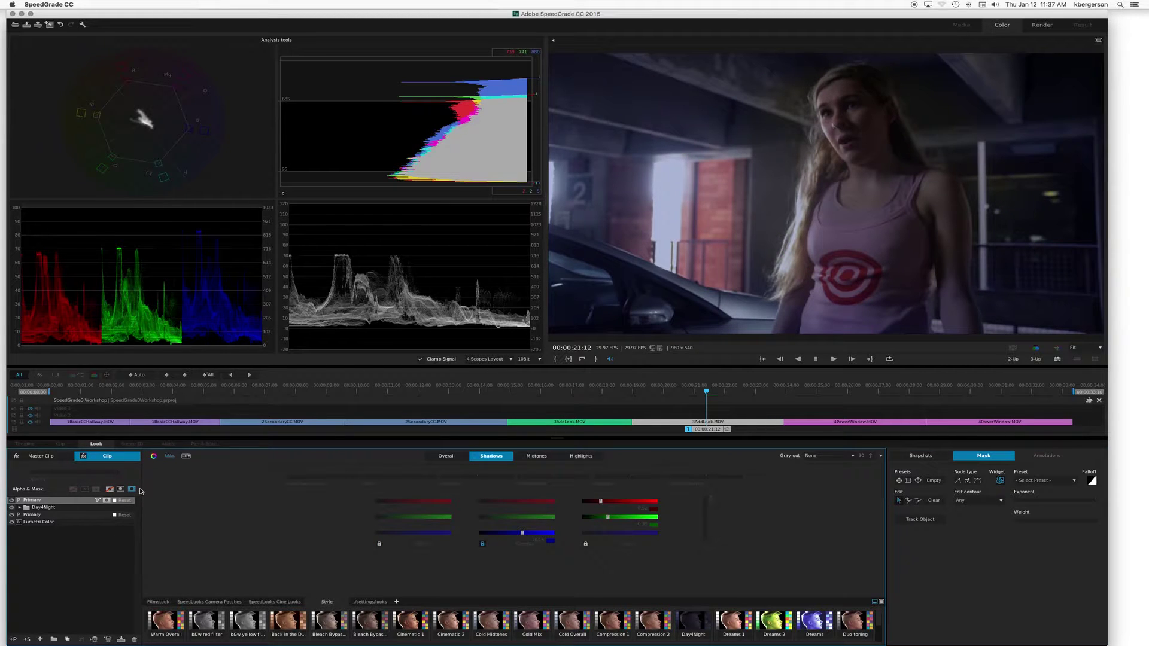
pyautogui.click(445, 456)
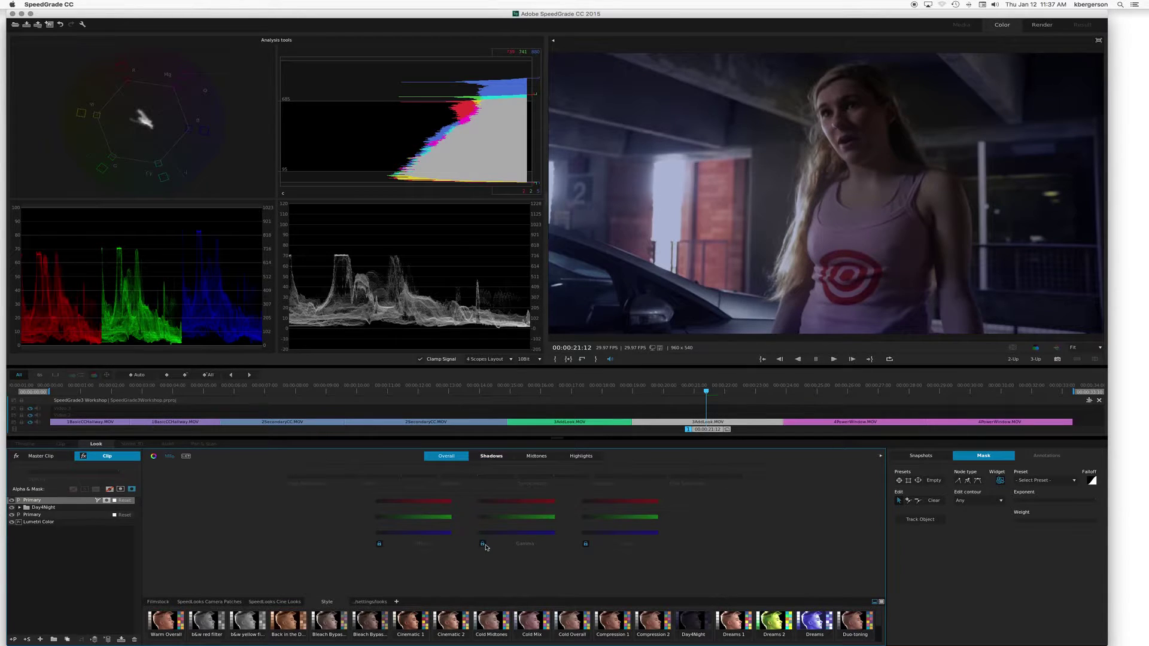
pyautogui.moveTo(518, 504); pyautogui.dragTo(509, 504)
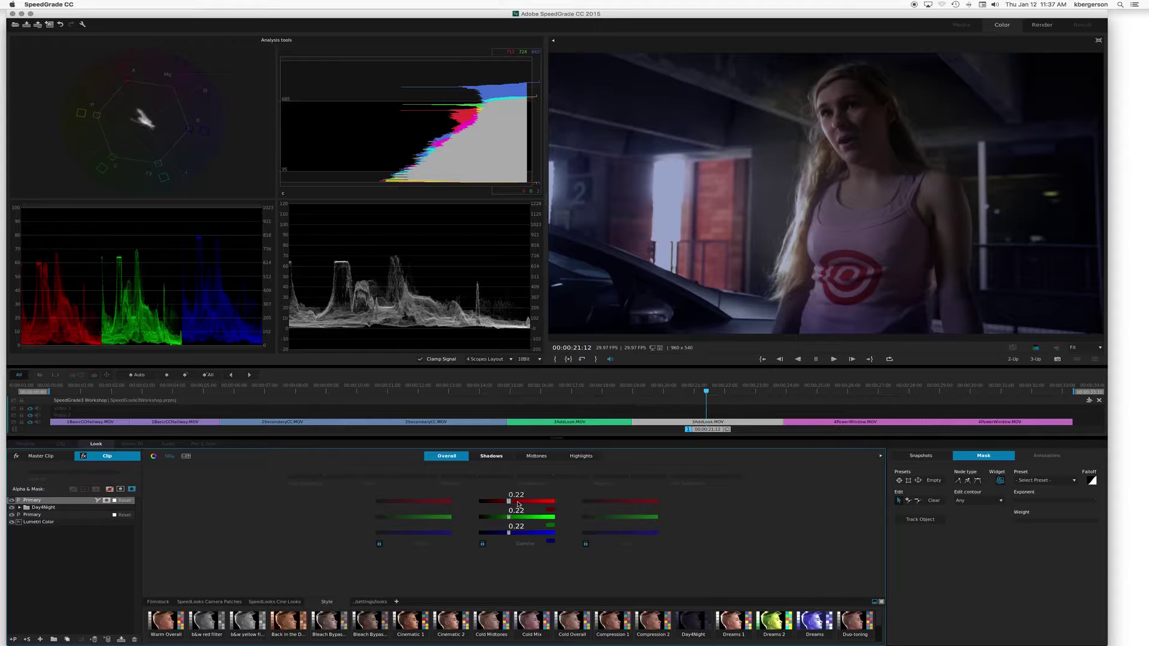
# Step: Compare the masked vignette effect with the top Primary layer repeatedly deactivated and reactivated
pyautogui.click(11, 503)
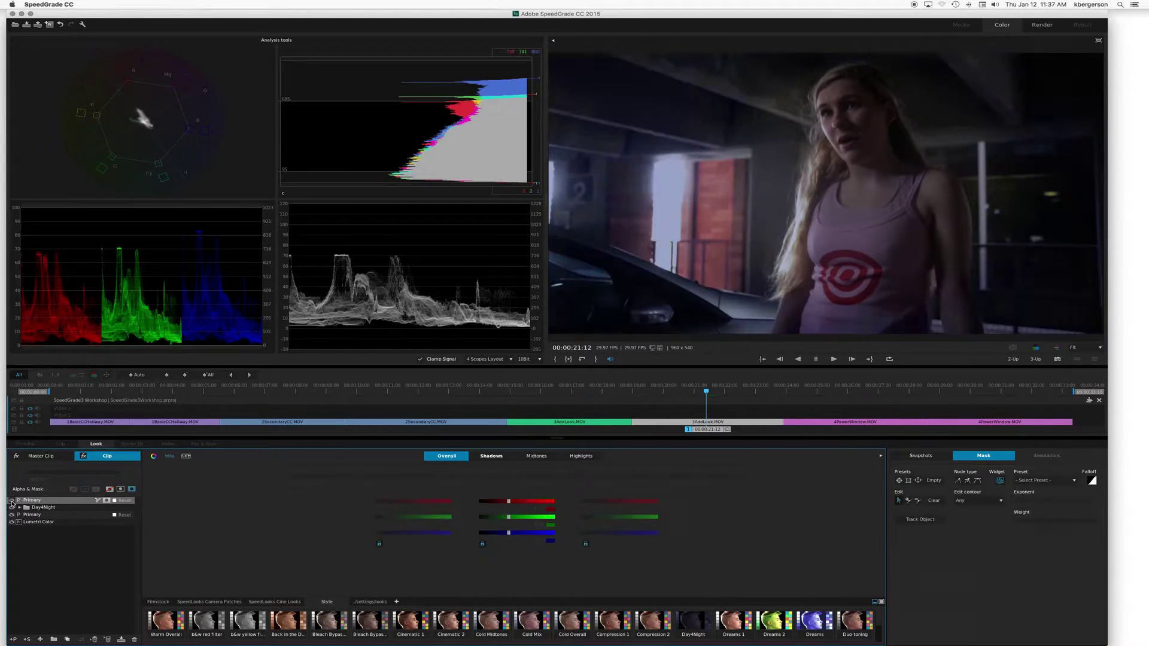
pyautogui.click(11, 502)
pyautogui.click(12, 503)
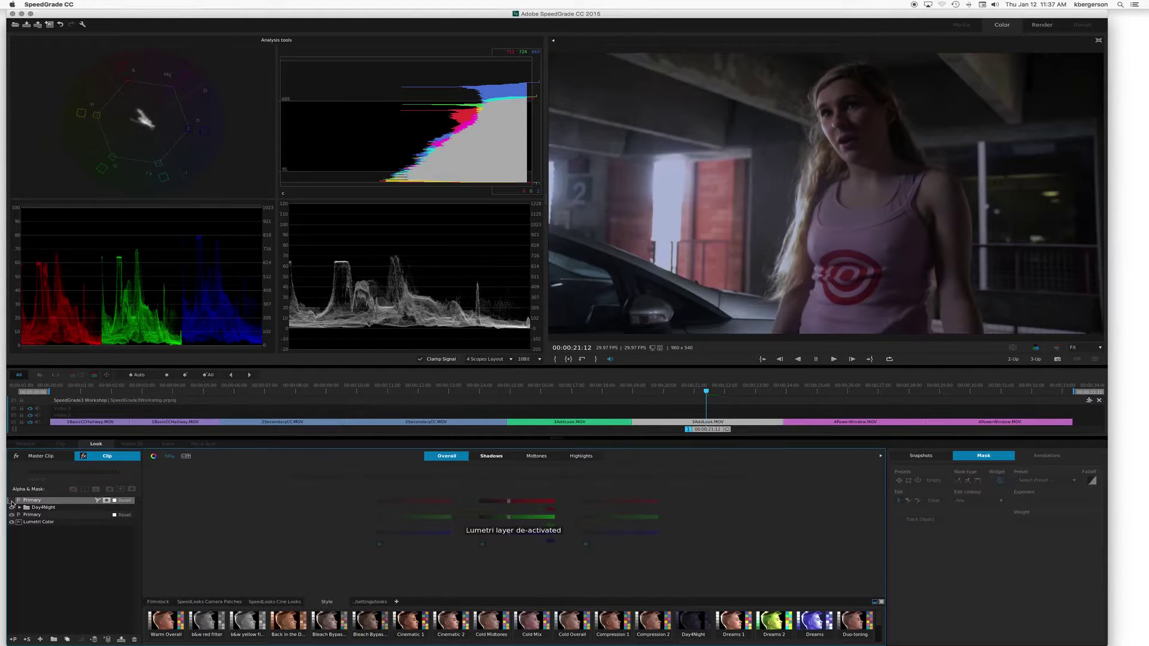
pyautogui.click(11, 502)
pyautogui.click(12, 503)
pyautogui.click(11, 503)
pyautogui.click(12, 503)
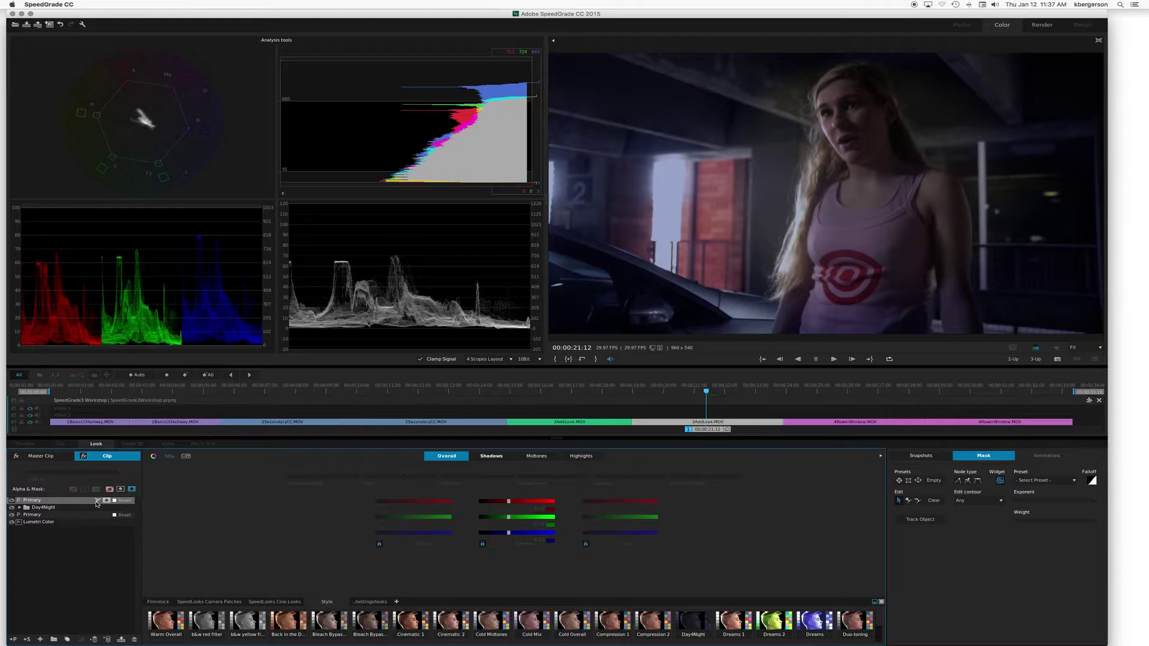
# Step: Tighten the existing vignette mask's inner contour around the woman's face and upper torso, undoing any replacement mask
pyautogui.click(919, 481)
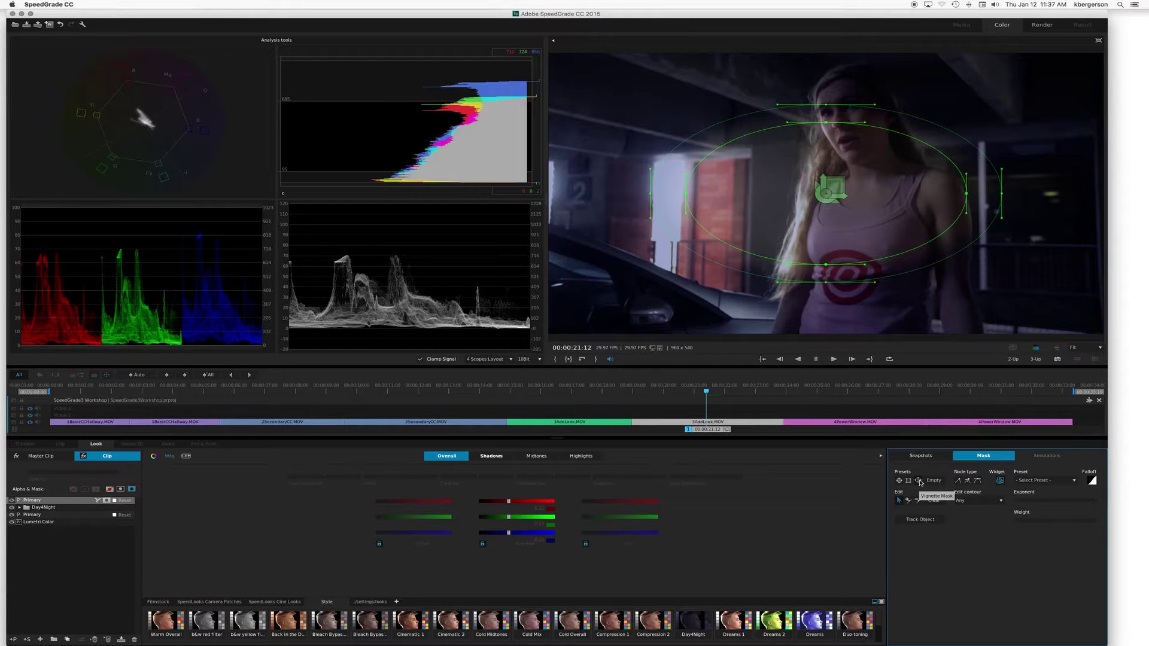
pyautogui.press('super+z')
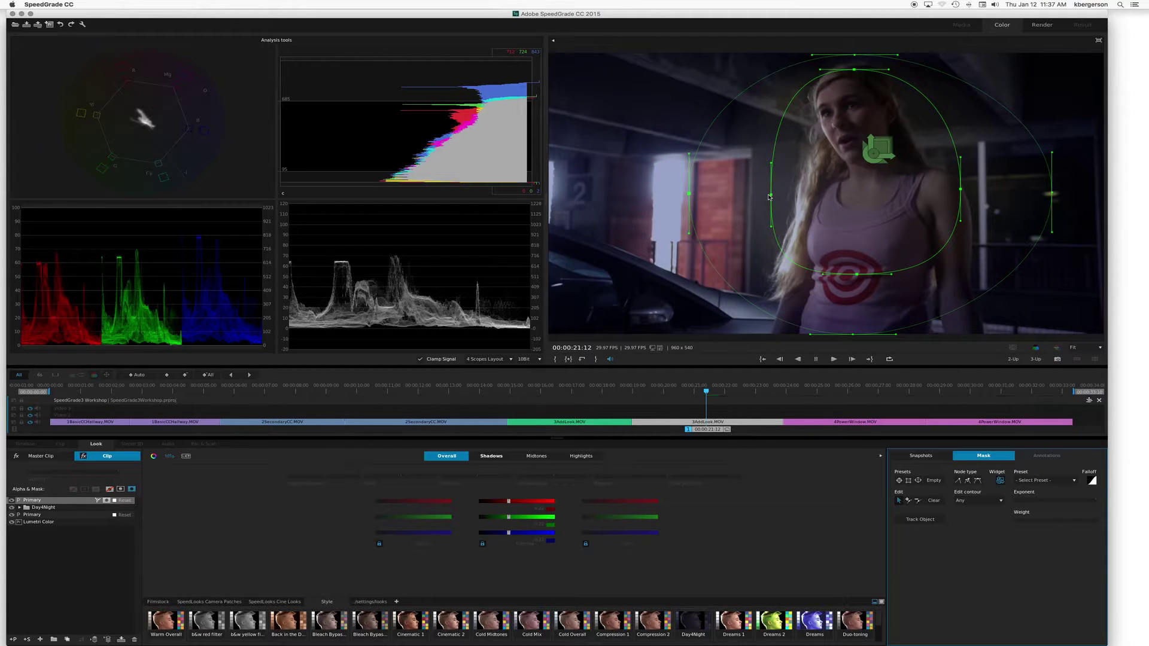
pyautogui.moveTo(770, 196); pyautogui.dragTo(802, 196)
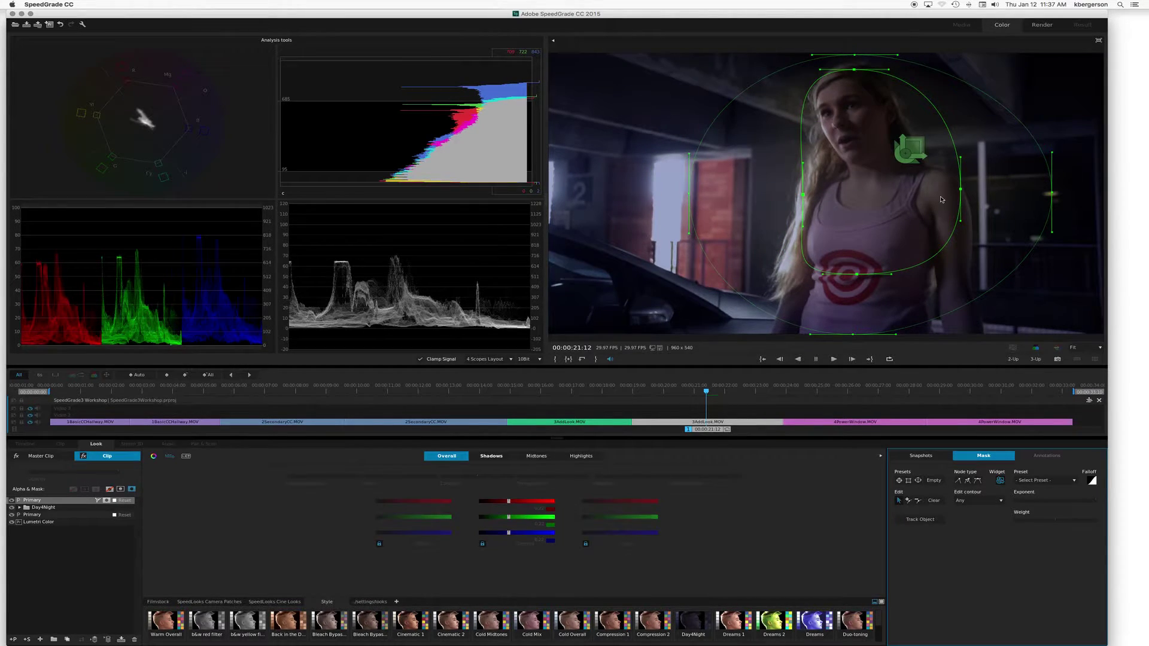
pyautogui.moveTo(960, 191); pyautogui.dragTo(938, 192)
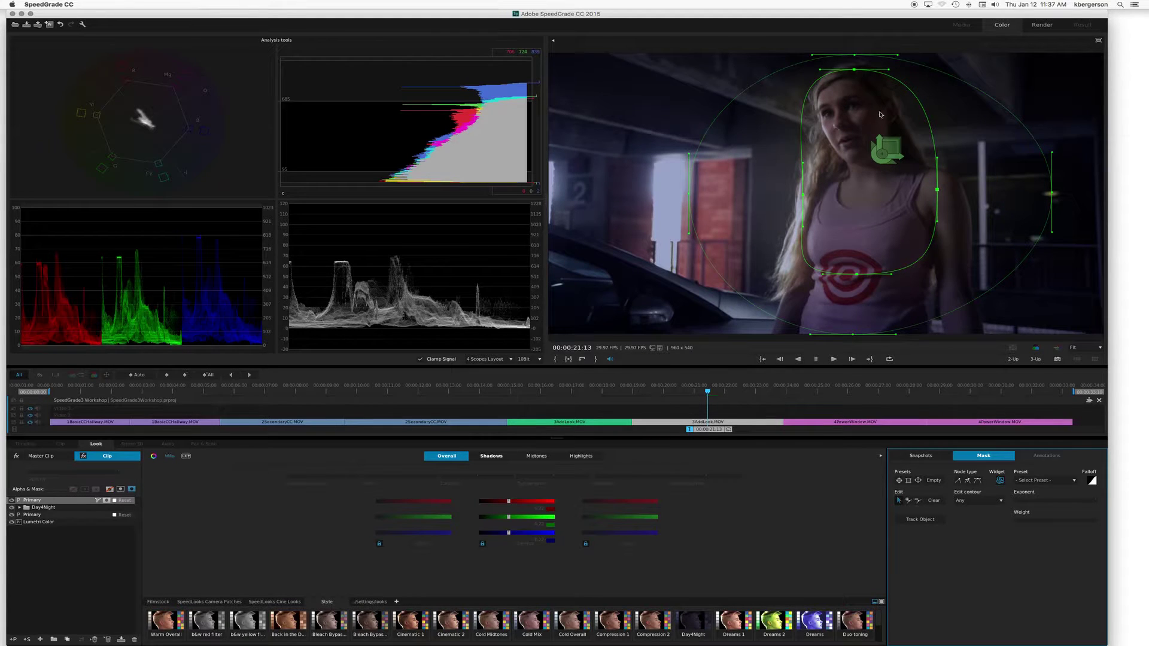
pyautogui.moveTo(857, 72); pyautogui.dragTo(852, 71)
pyautogui.moveTo(859, 273); pyautogui.dragTo(860, 260)
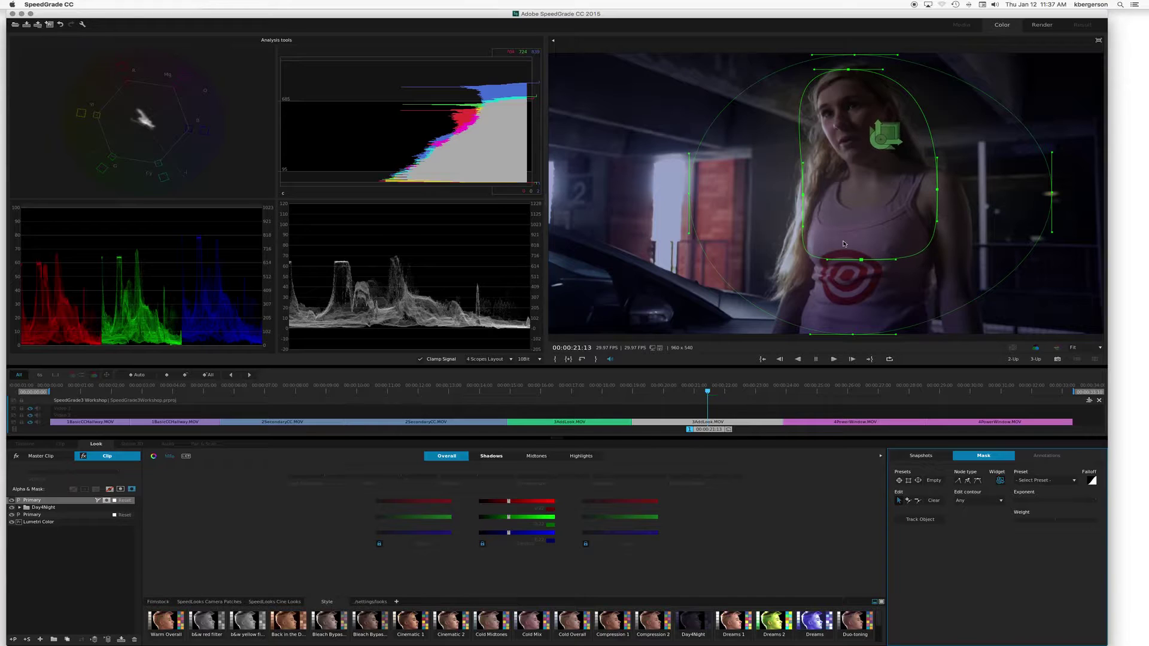
pyautogui.moveTo(850, 75); pyautogui.dragTo(862, 75)
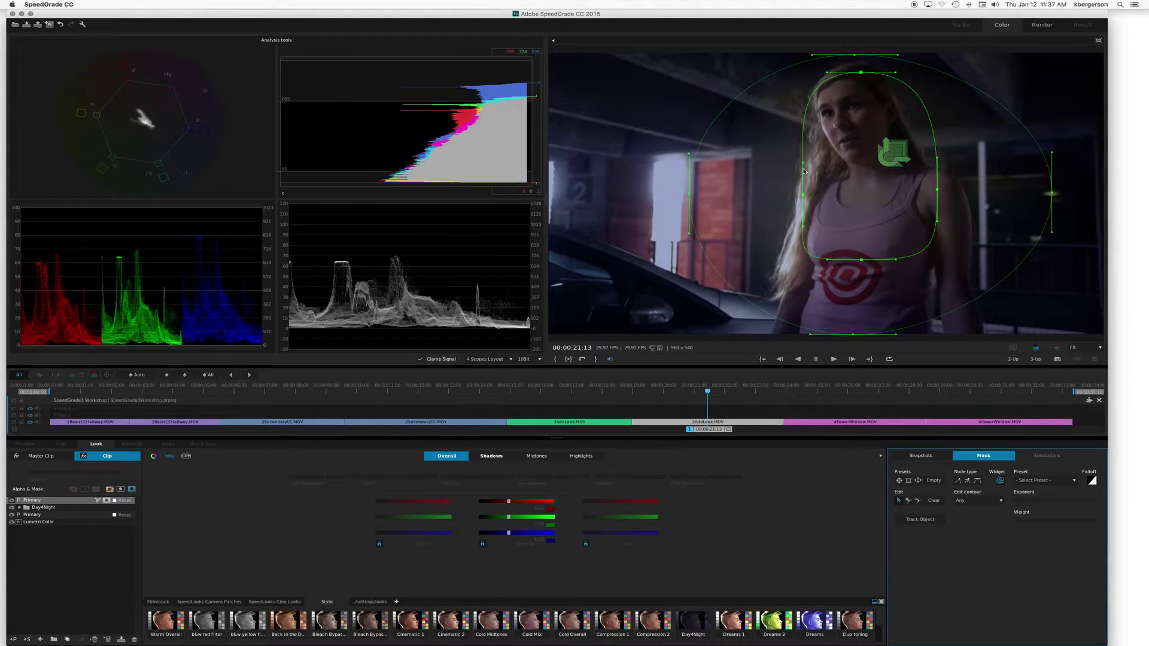
pyautogui.moveTo(802, 162); pyautogui.dragTo(811, 163)
# Step: Compare the parking garage shot at 00:00:20:15 with the masked Primary layer off and on
pyautogui.moveTo(707, 393); pyautogui.dragTo(679, 400)
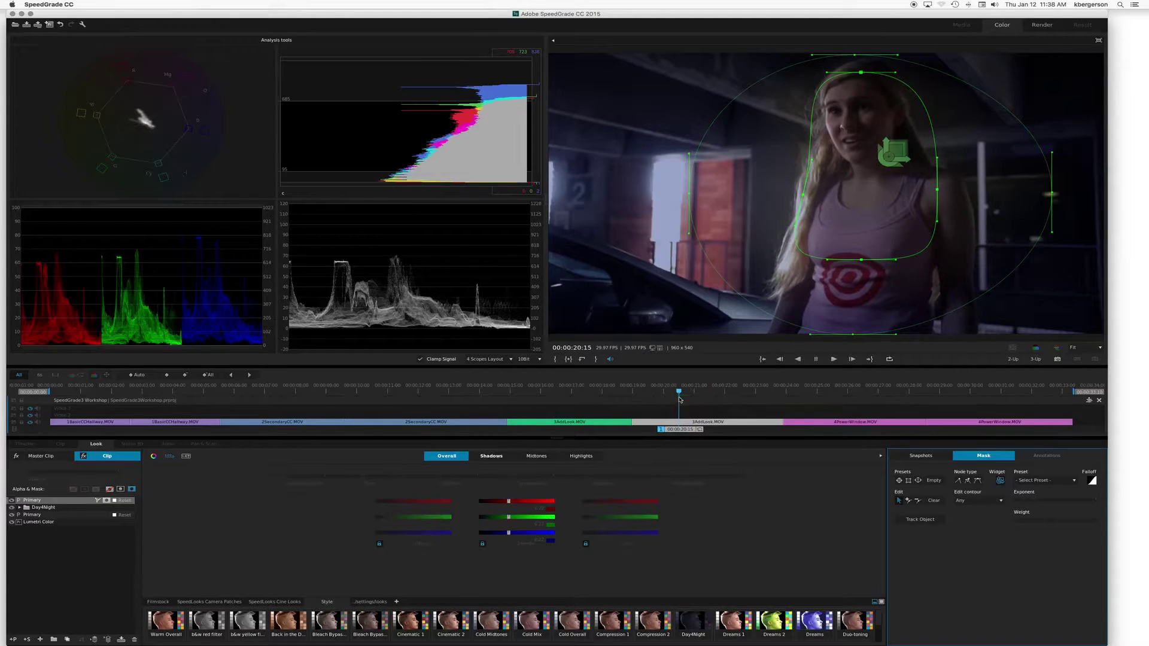
pyautogui.click(11, 501)
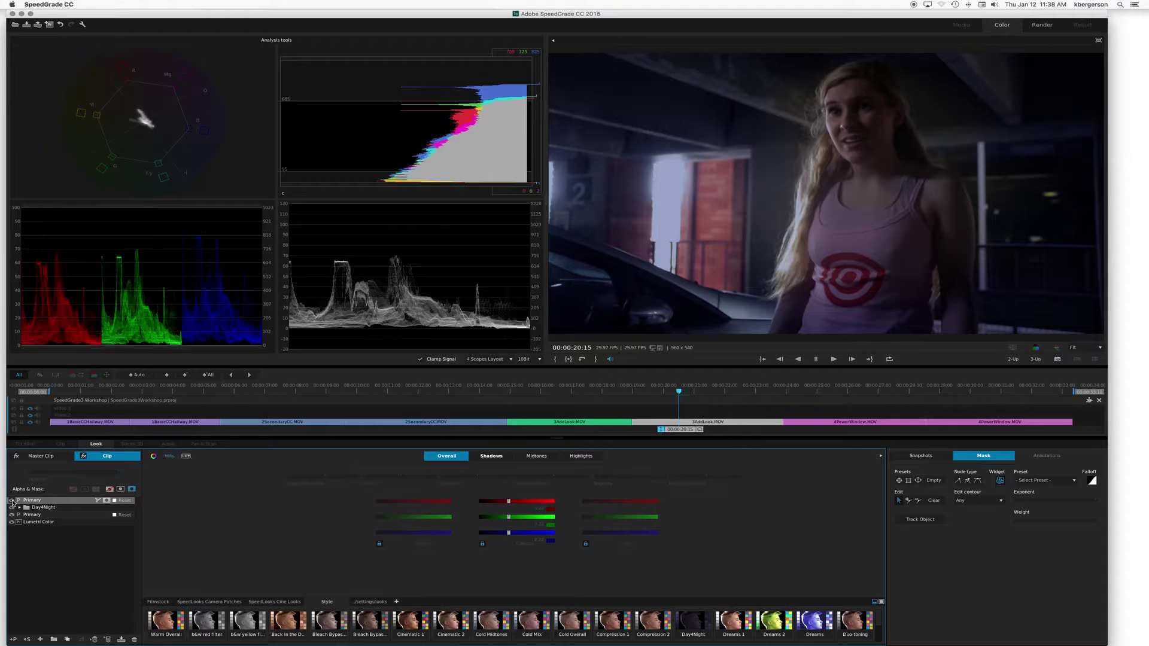
pyautogui.click(11, 501)
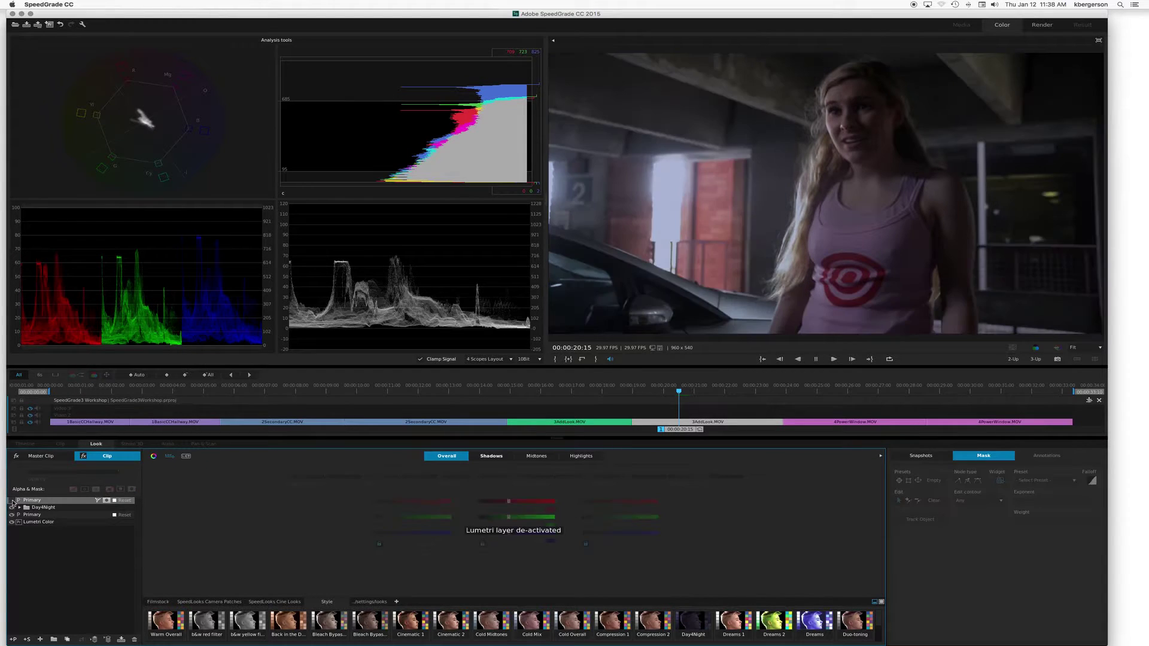
pyautogui.click(11, 501)
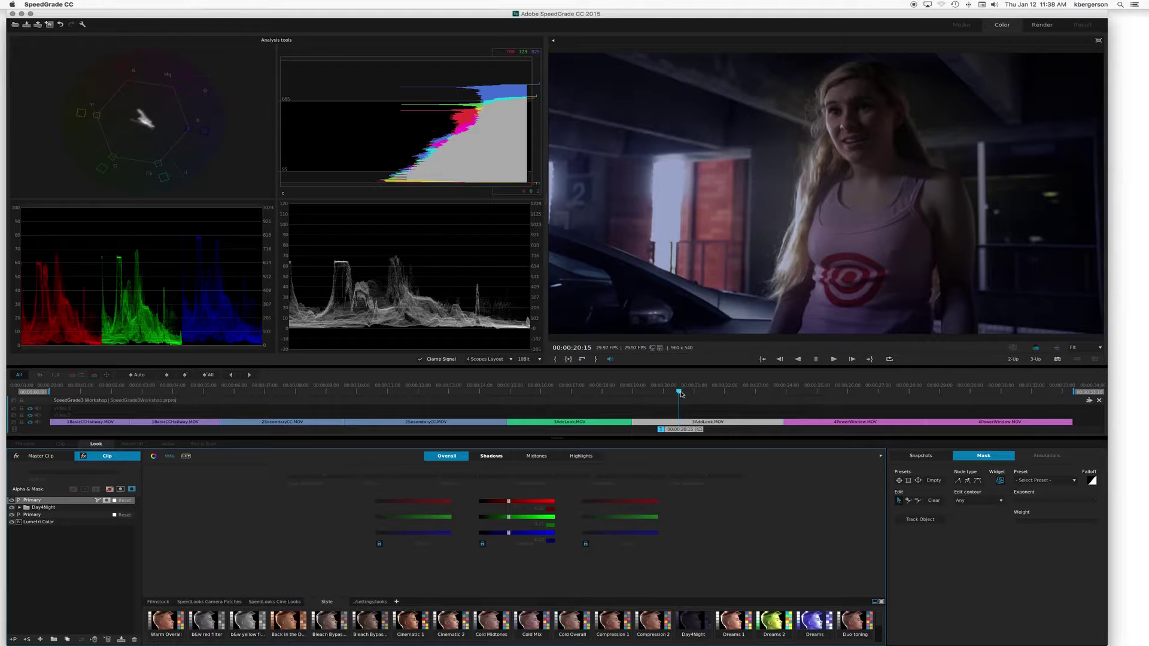
# Step: On the last 4PowerWindow clip at 00:00:30:13, lower overall red and green gamma, raise blue gamma, and compare the Primary layer off and on
pyautogui.moveTo(684, 392); pyautogui.dragTo(983, 408)
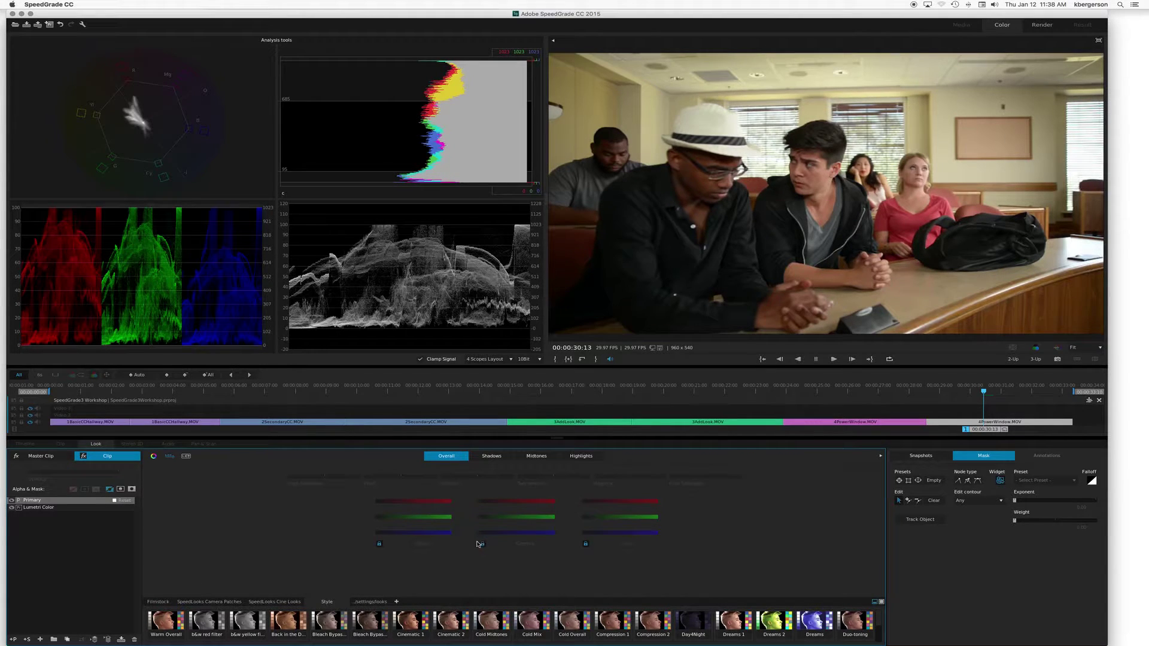
pyautogui.moveTo(518, 533); pyautogui.dragTo(508, 501)
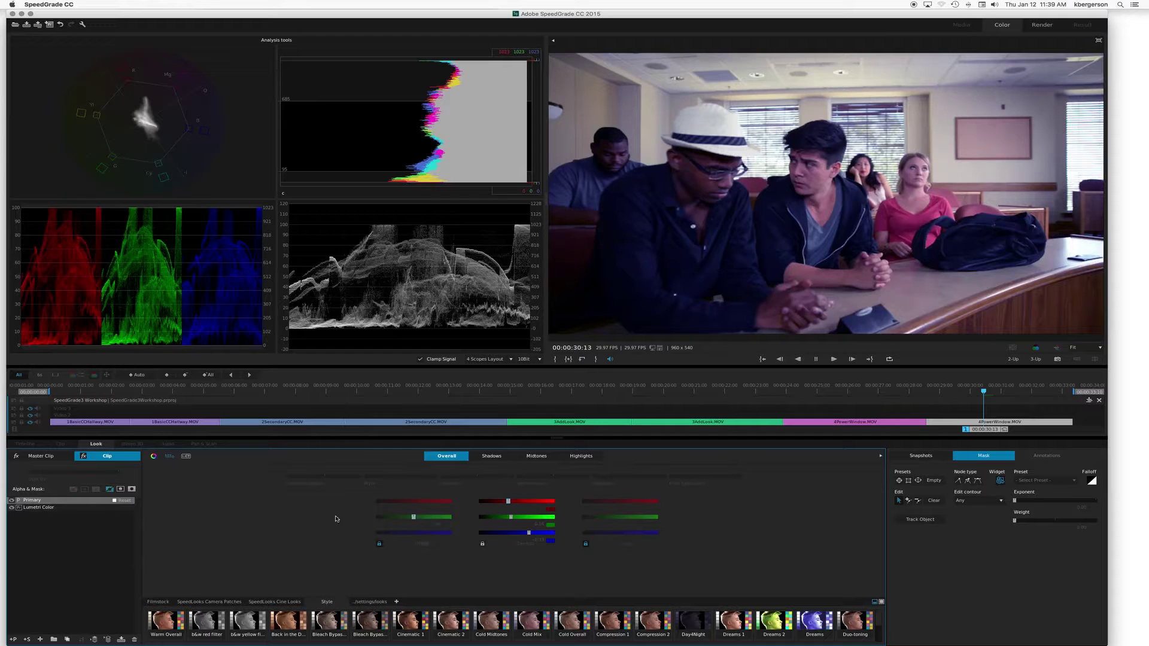
pyautogui.click(12, 501)
pyautogui.click(13, 502)
pyautogui.click(13, 501)
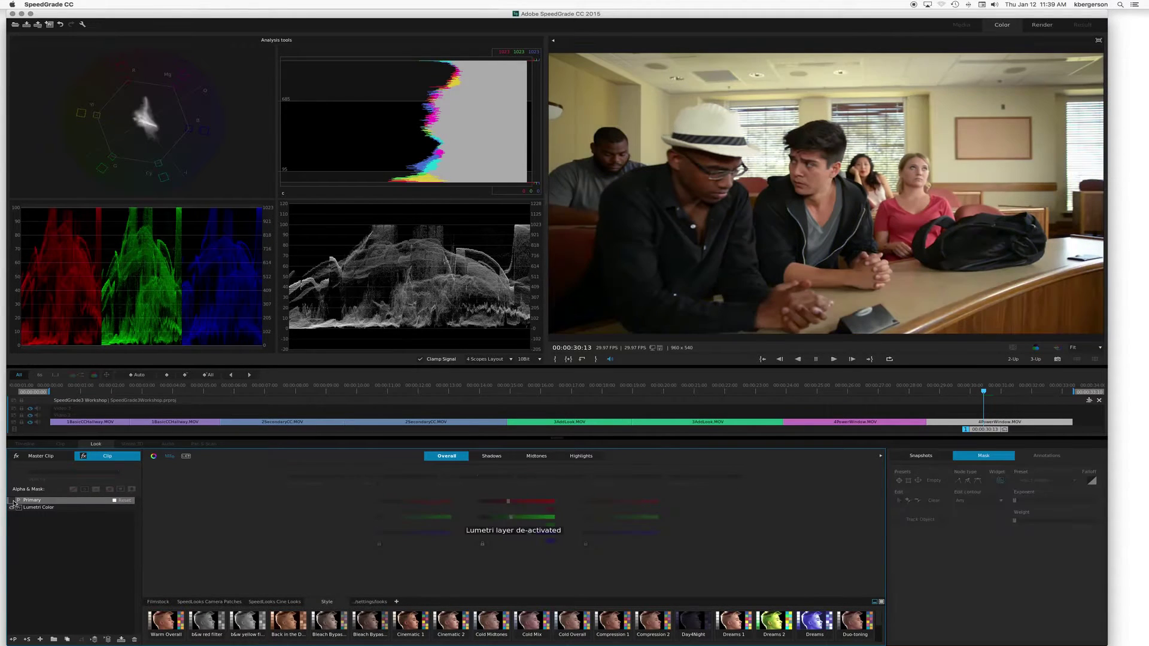
pyautogui.click(12, 502)
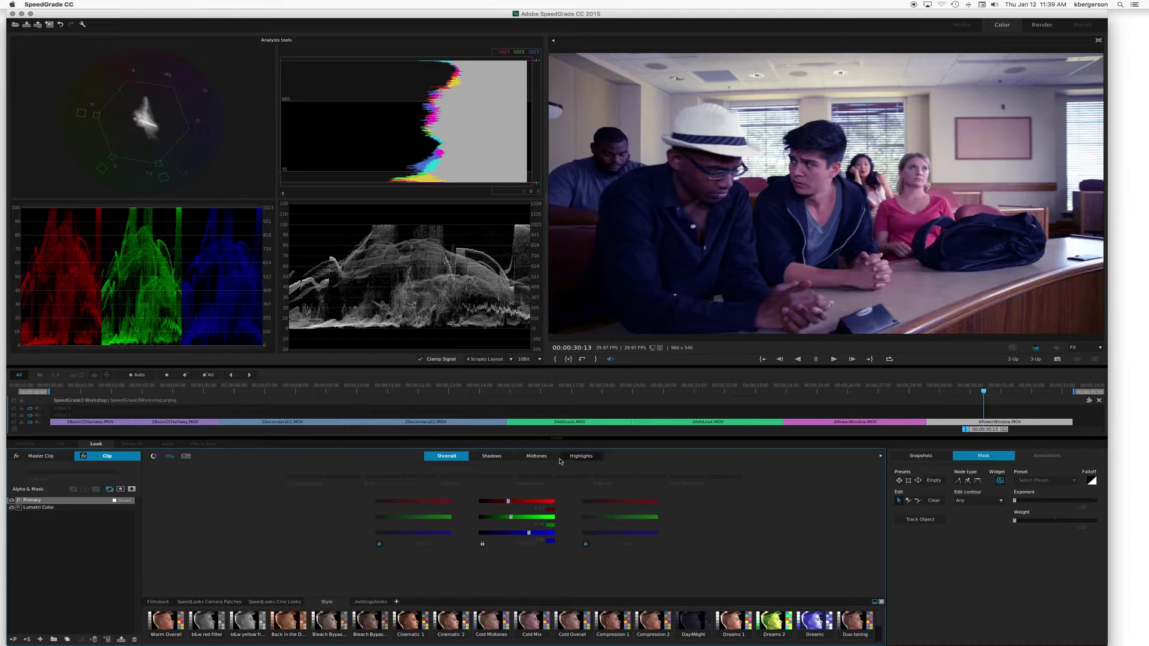
# Step: Lower the midtones' blue gamma on the courtroom clip and compare the shot with its Primary layer off and on
pyautogui.click(536, 457)
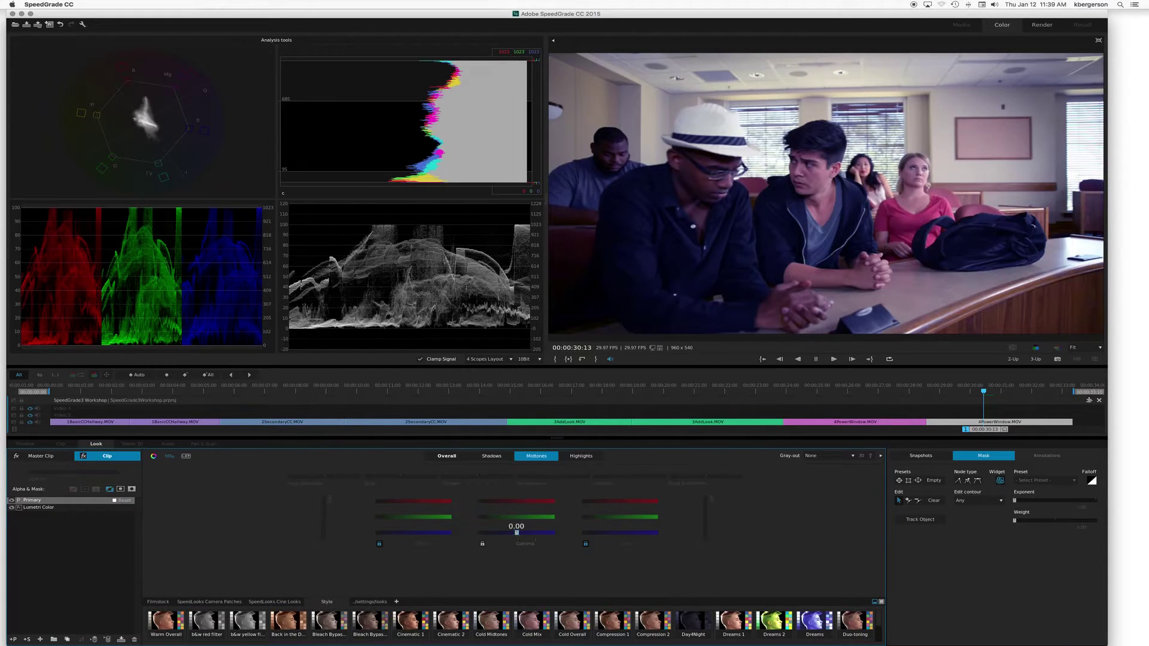
pyautogui.moveTo(516, 534); pyautogui.dragTo(515, 535)
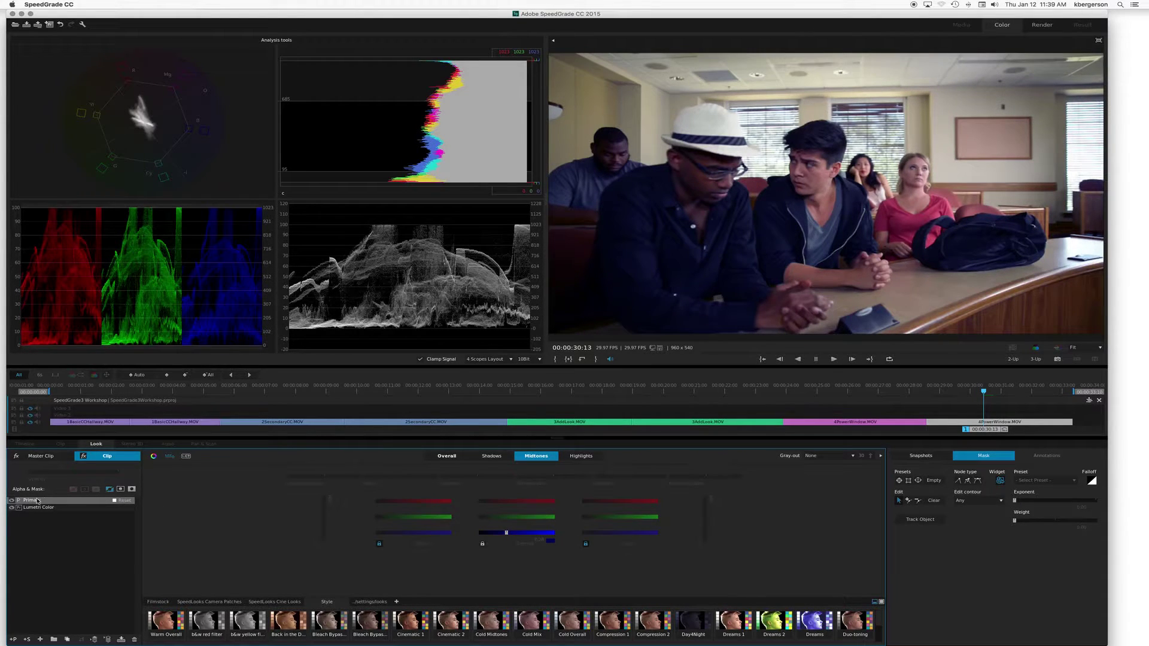
pyautogui.click(13, 504)
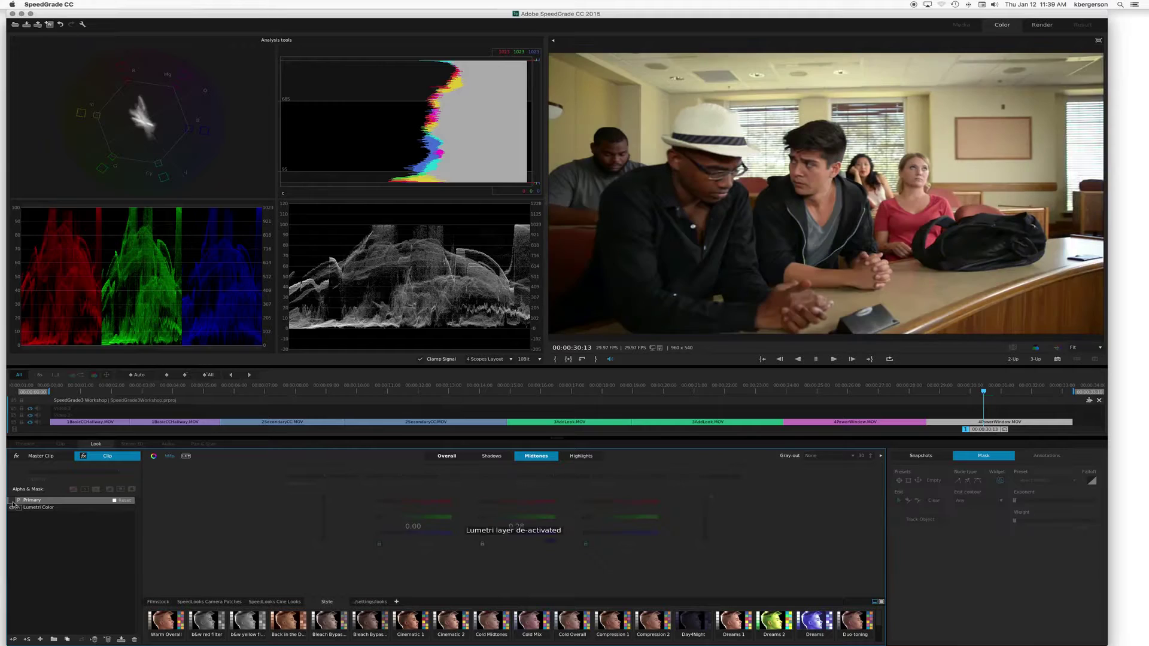
pyautogui.click(12, 504)
pyautogui.click(12, 504)
pyautogui.click(13, 503)
pyautogui.click(12, 504)
pyautogui.click(13, 504)
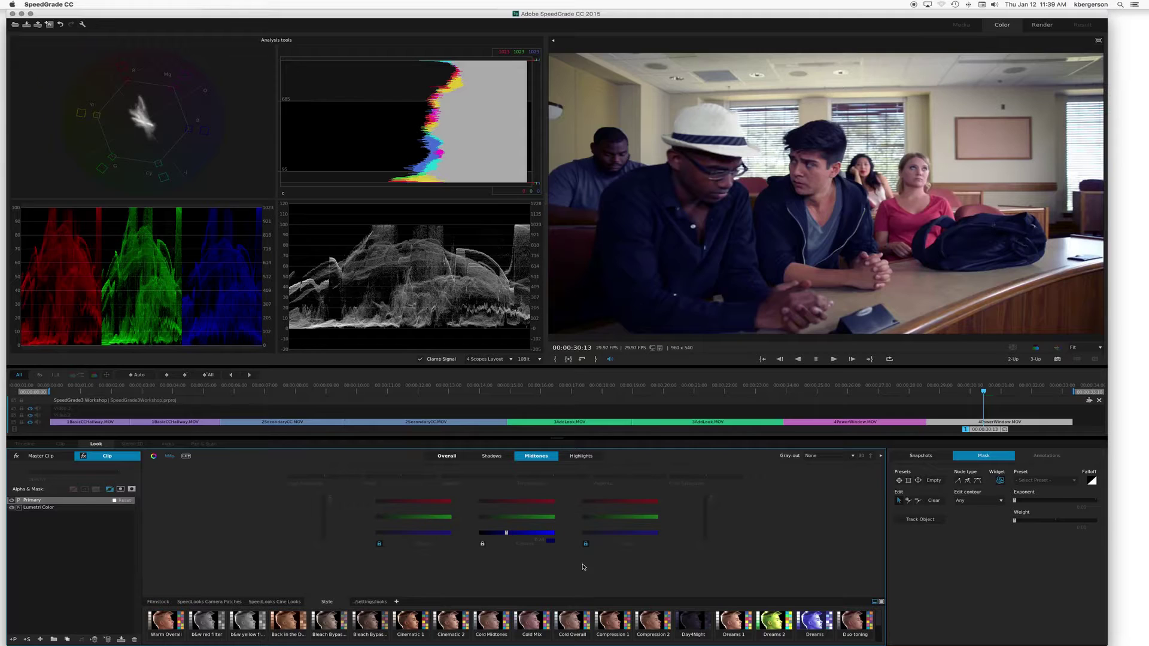
# Step: Try lowering the shadows' gain equally on the red, green and blue channels of the courtroom clip
pyautogui.click(491, 459)
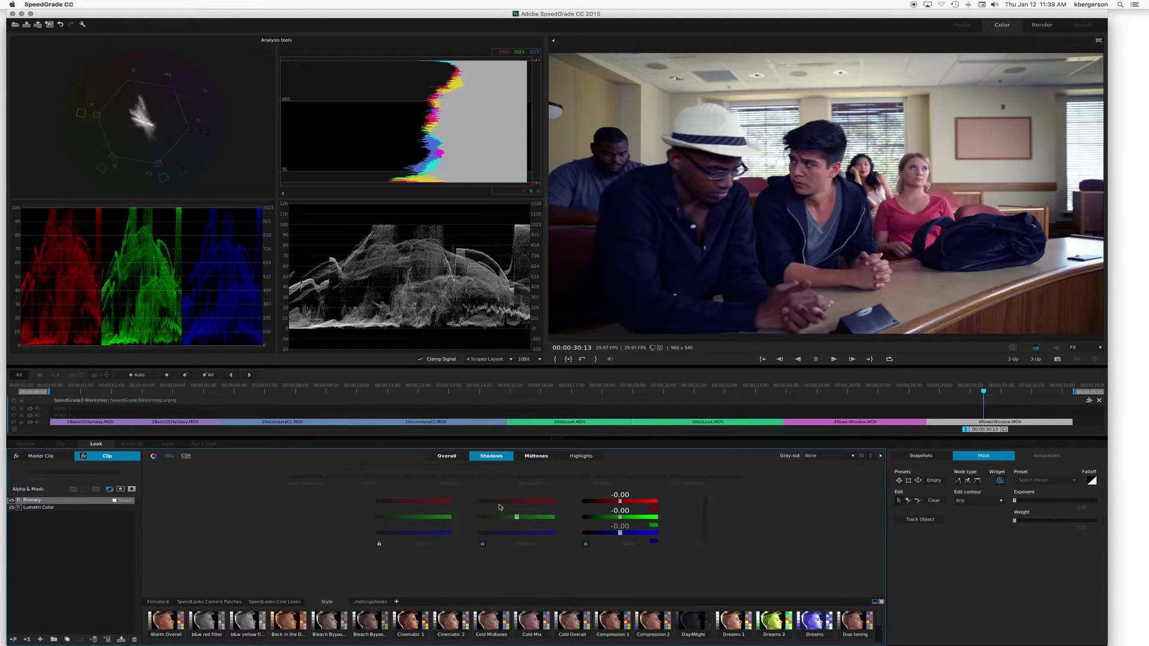
pyautogui.moveTo(621, 533); pyautogui.dragTo(607, 533)
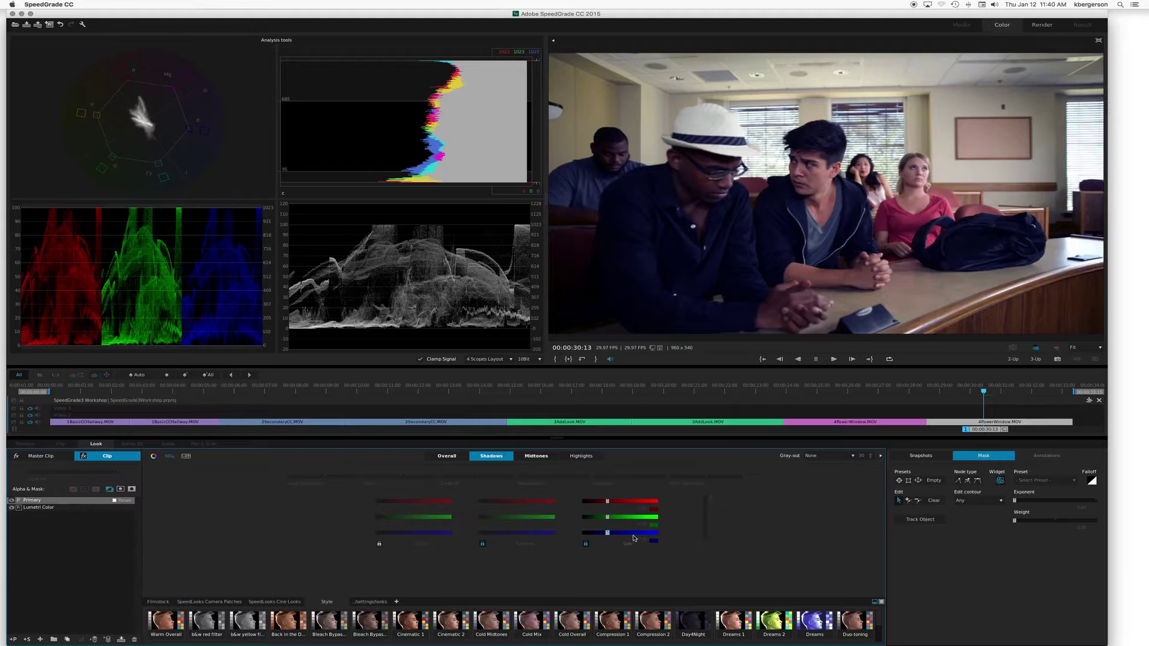
pyautogui.press('super+z')
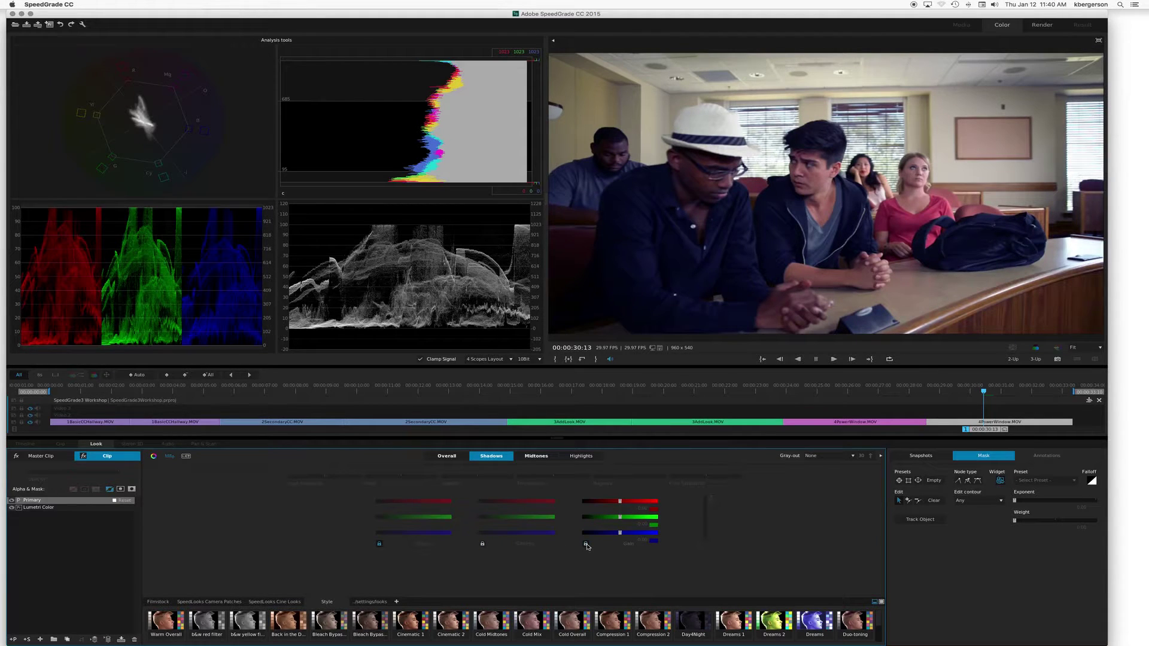
# Step: Try a shadows' blue gain of -0.32 on the courtroom clip, comparing the Primary layer off and on, and reset that gain
pyautogui.click(620, 533)
pyautogui.moveTo(616, 532); pyautogui.dragTo(607, 532)
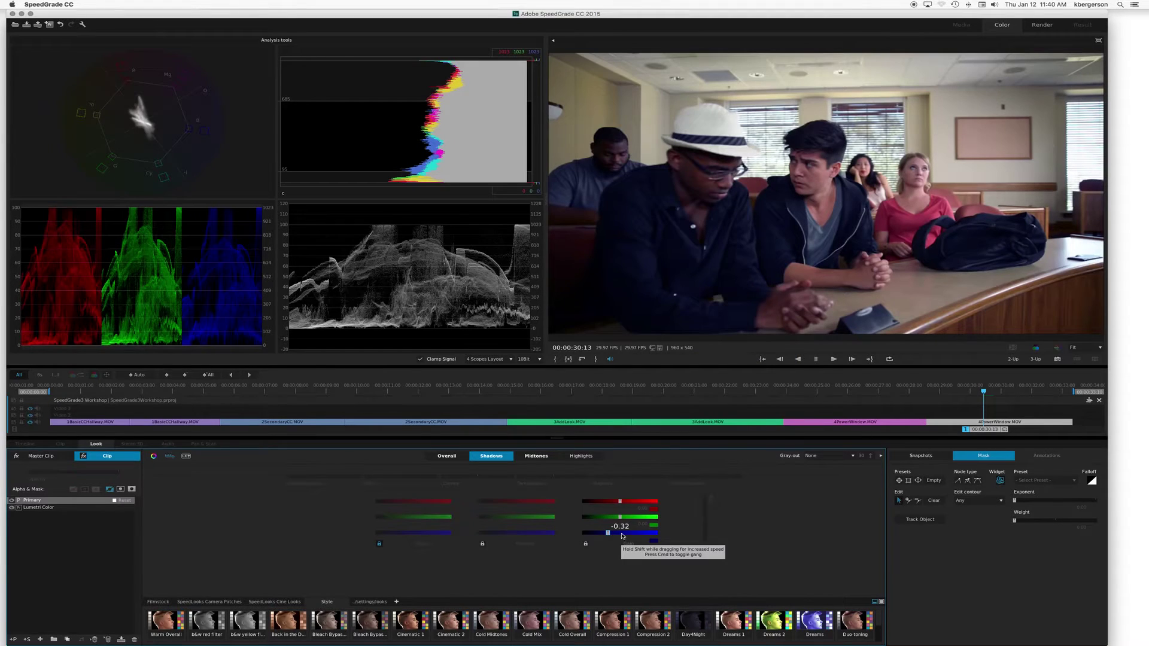
pyautogui.click(11, 502)
pyautogui.click(11, 501)
pyautogui.click(11, 501)
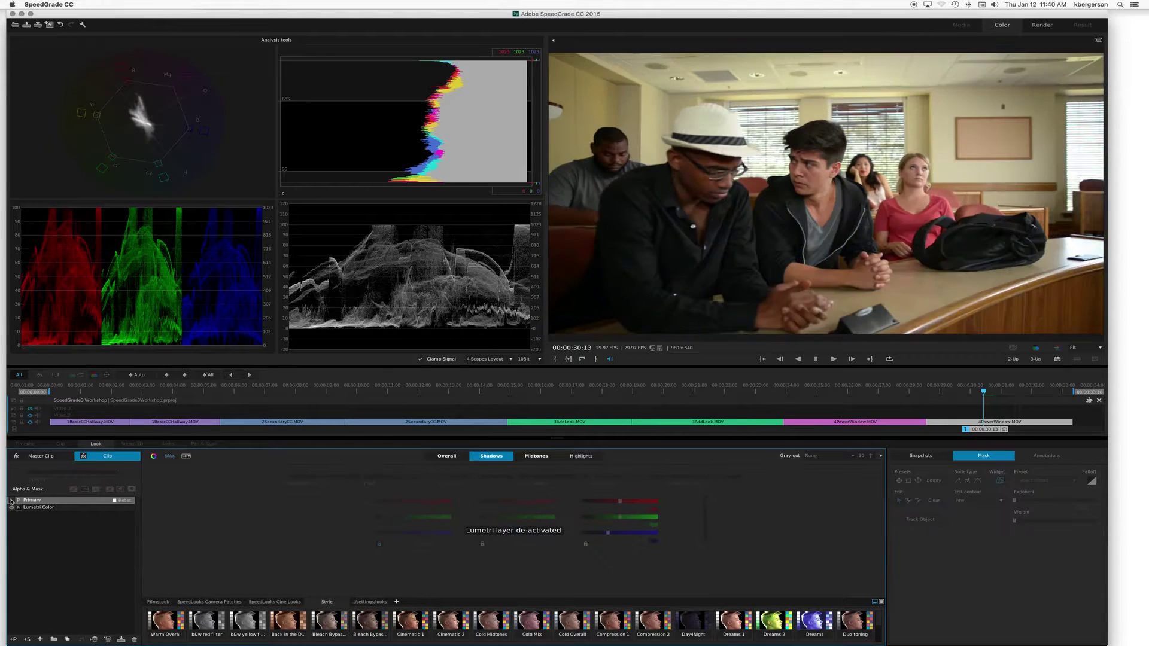
pyautogui.click(10, 501)
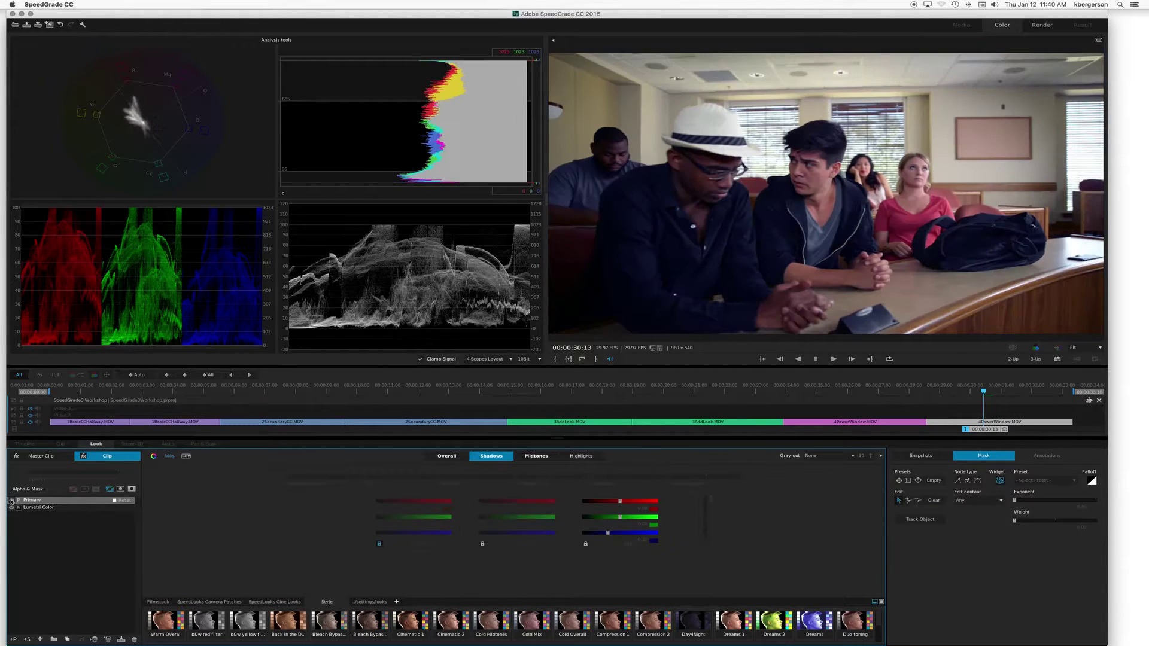
pyautogui.click(655, 542)
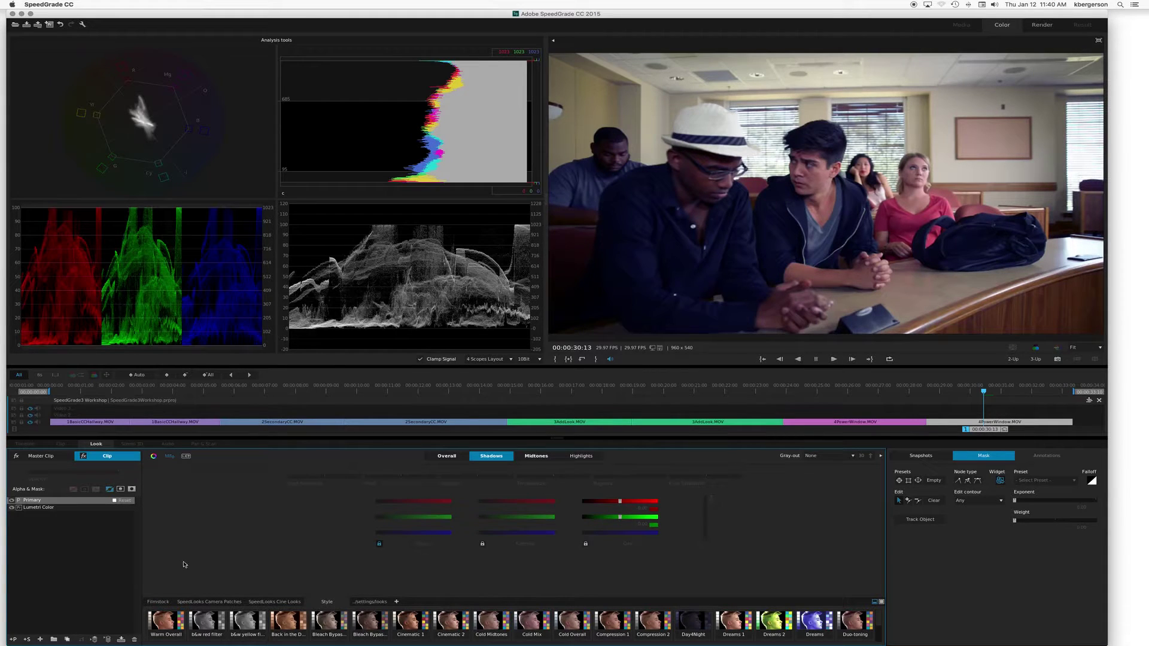
# Step: Add a second Primary layer to the courtroom clip, set its shadows' blue gamma to 0.17 and lower its shadows' blue gain
pyautogui.click(17, 638)
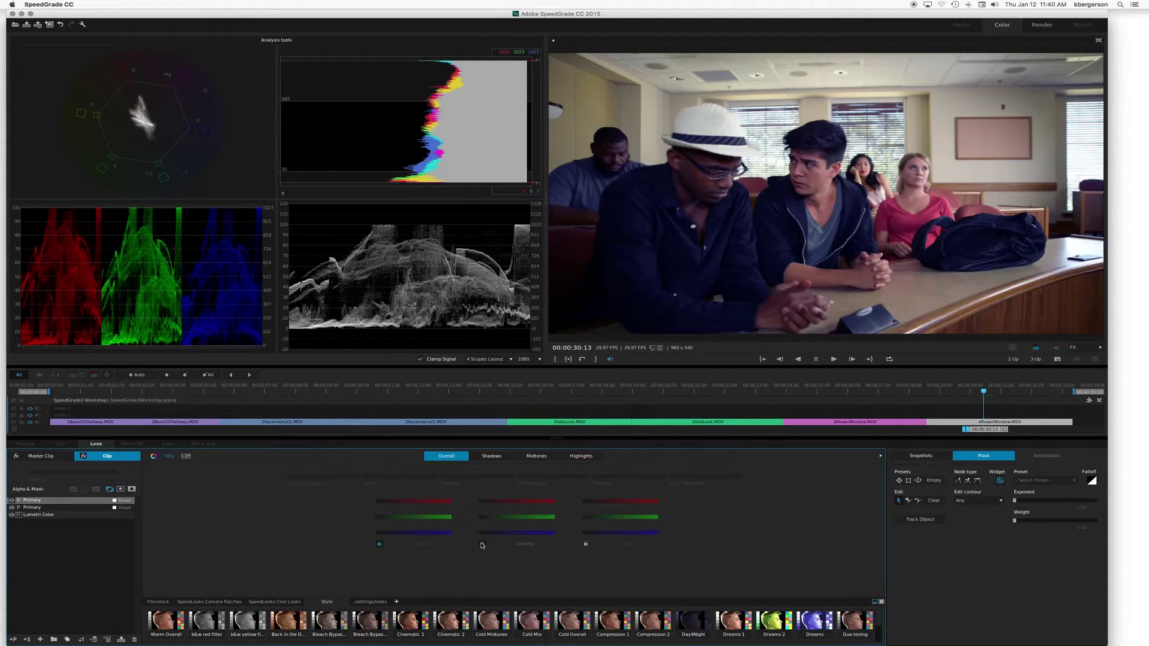
pyautogui.click(492, 456)
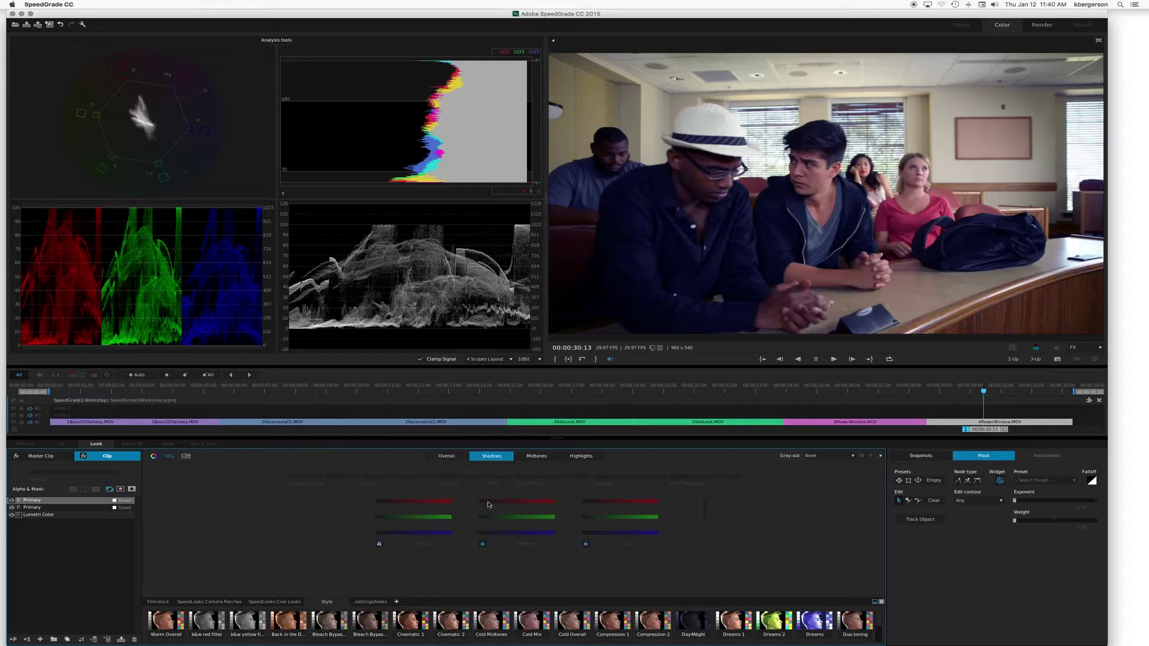
pyautogui.click(482, 544)
pyautogui.moveTo(518, 533); pyautogui.dragTo(511, 533)
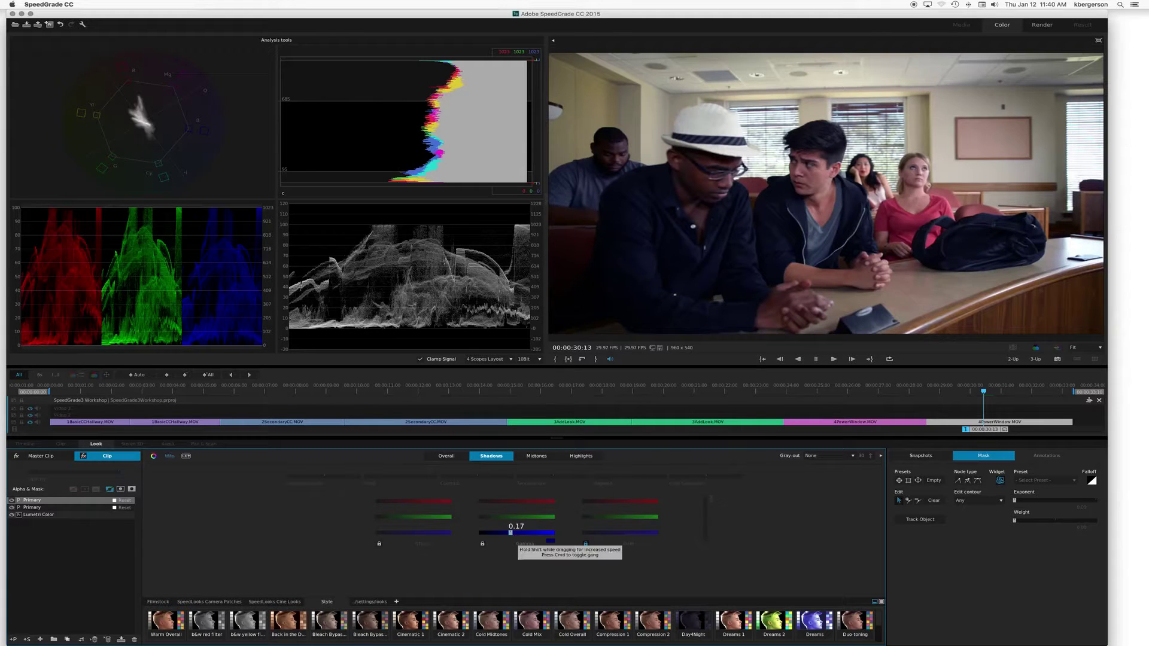
pyautogui.click(586, 544)
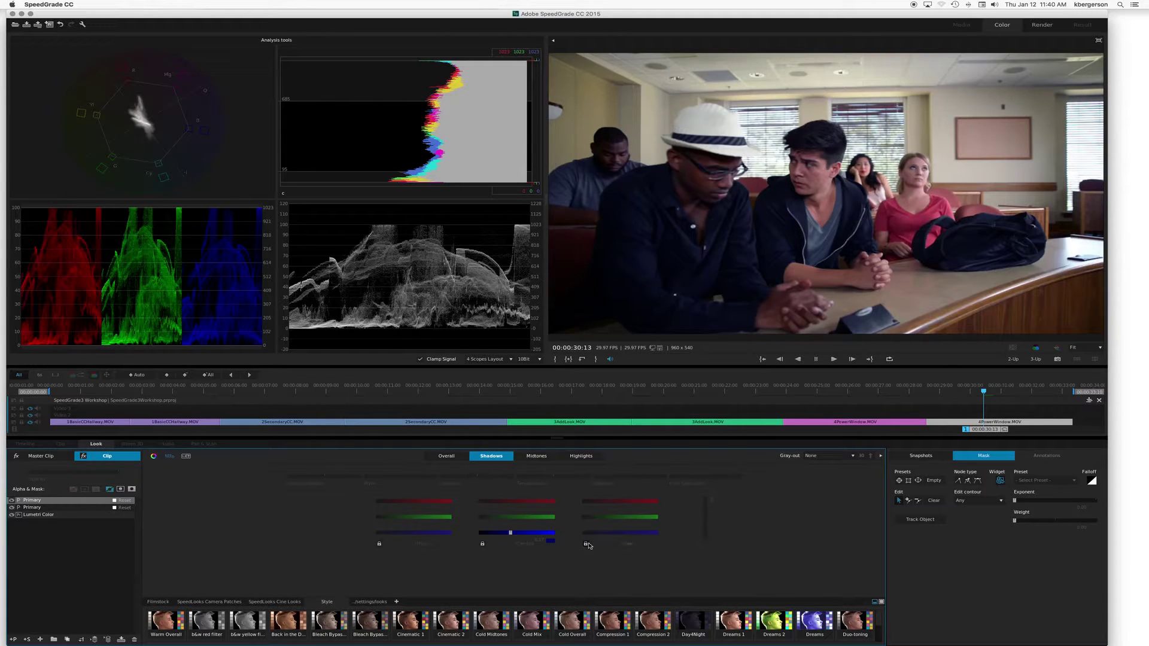
pyautogui.moveTo(620, 532); pyautogui.dragTo(601, 533)
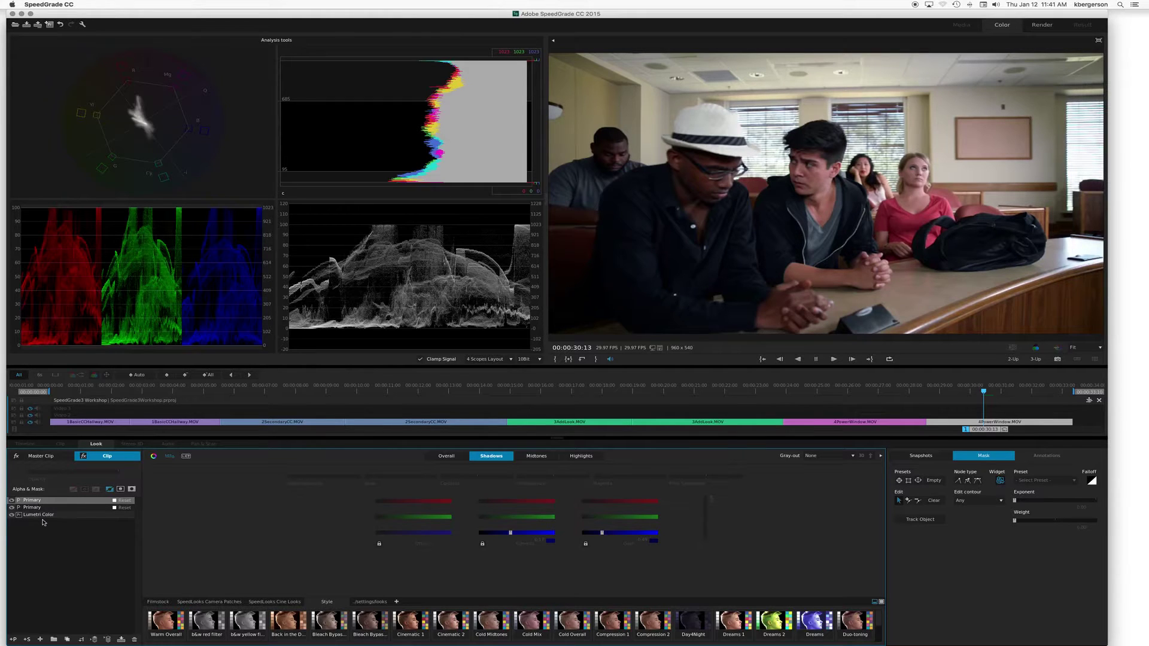
# Step: Add a third Primary layer with a vignette mask and reshape the mask into a wide oval around the seated people
pyautogui.click(14, 639)
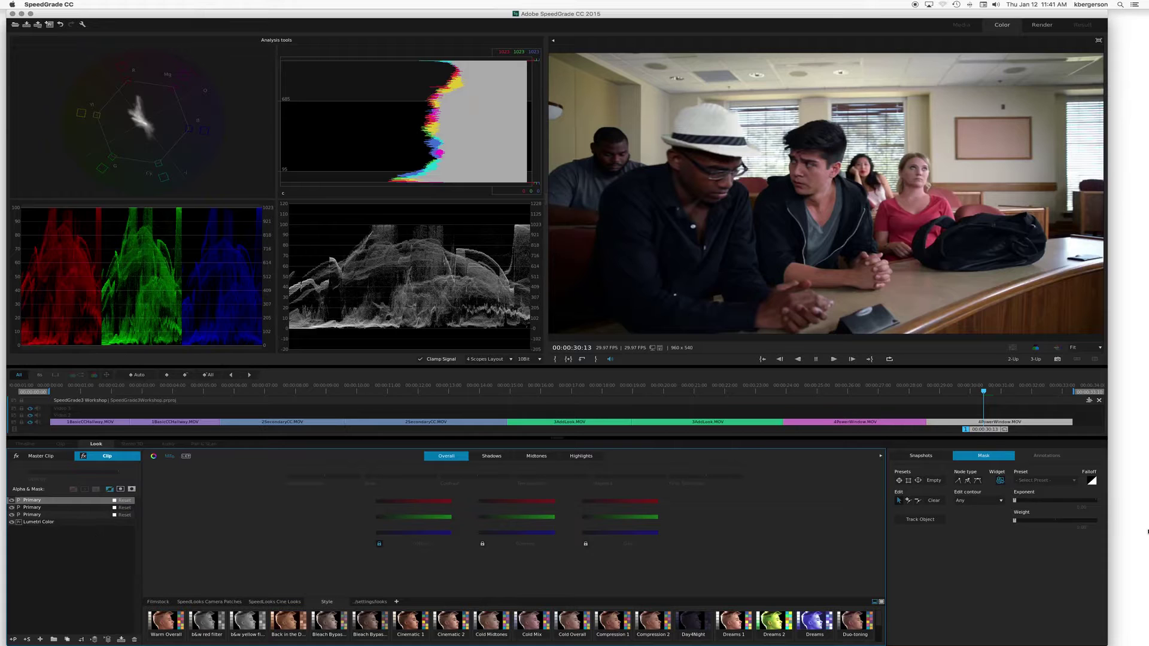
pyautogui.click(918, 480)
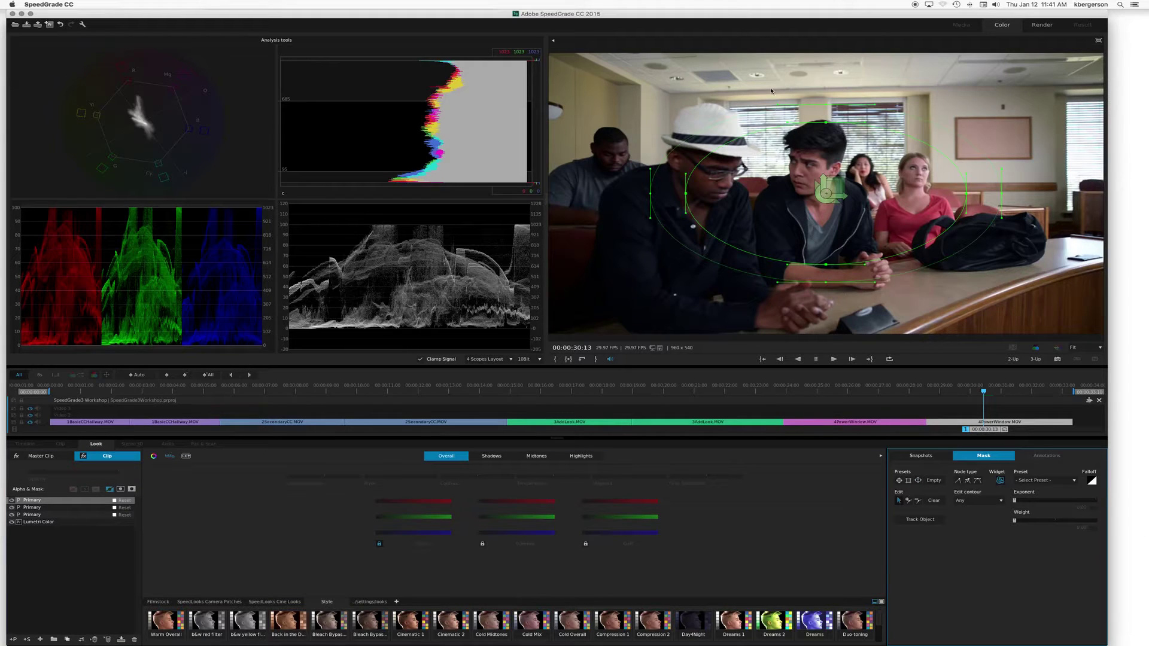
pyautogui.moveTo(827, 175); pyautogui.dragTo(873, 199)
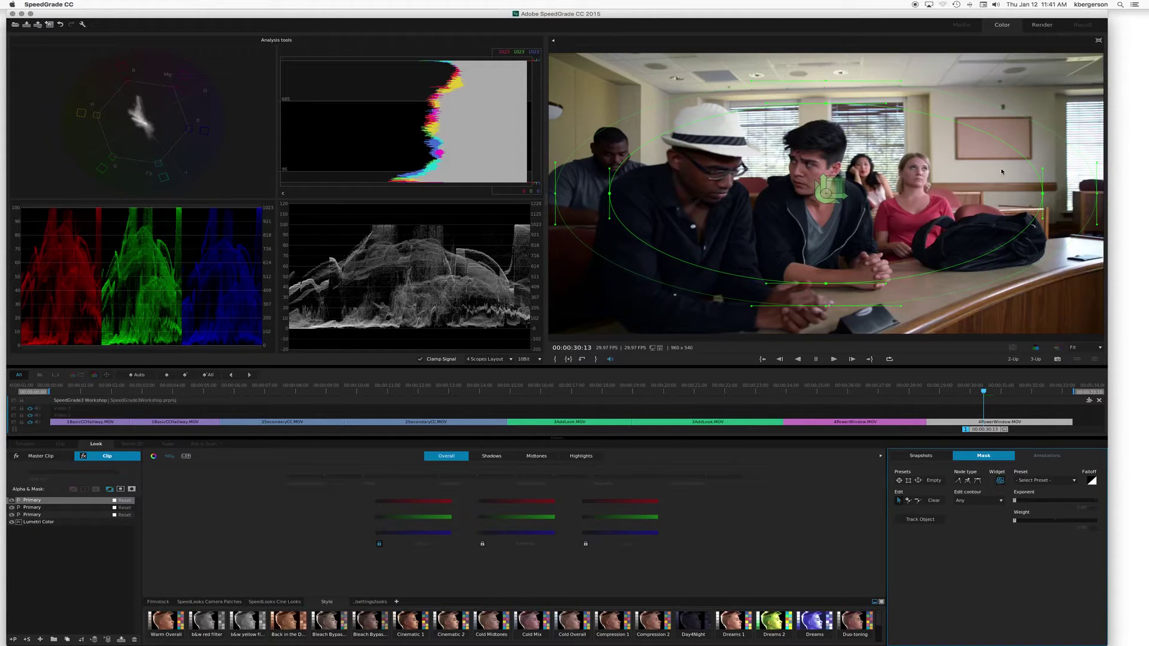
pyautogui.moveTo(1043, 192); pyautogui.dragTo(971, 201)
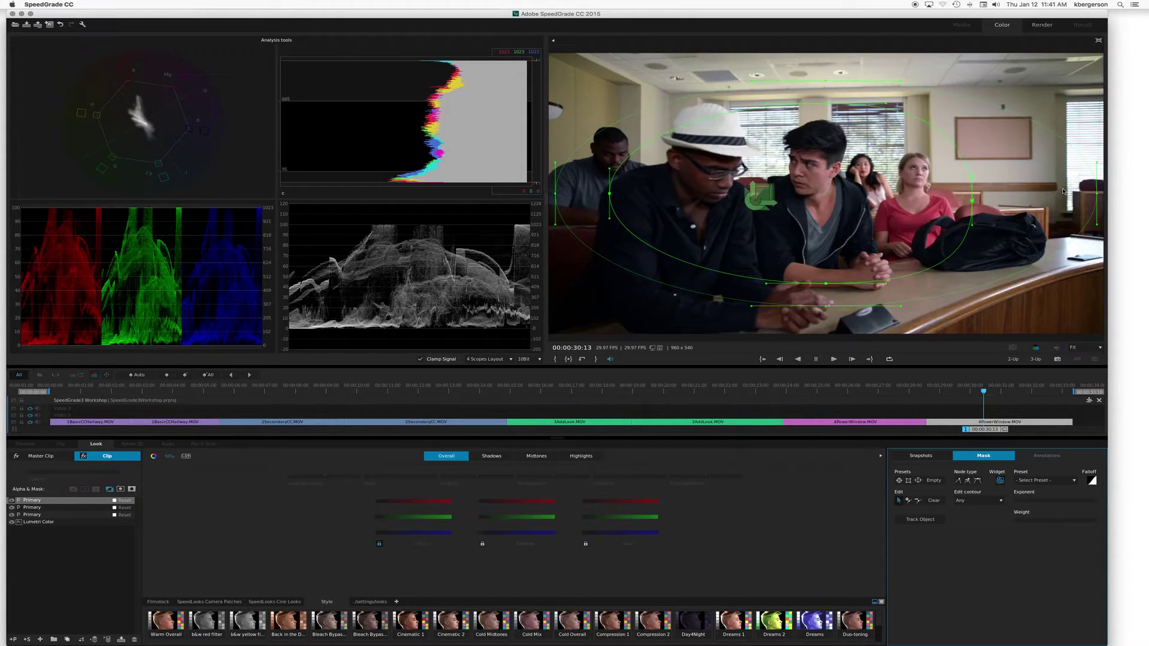
pyautogui.moveTo(1096, 193); pyautogui.dragTo(1045, 196)
pyautogui.moveTo(827, 309); pyautogui.dragTo(827, 316)
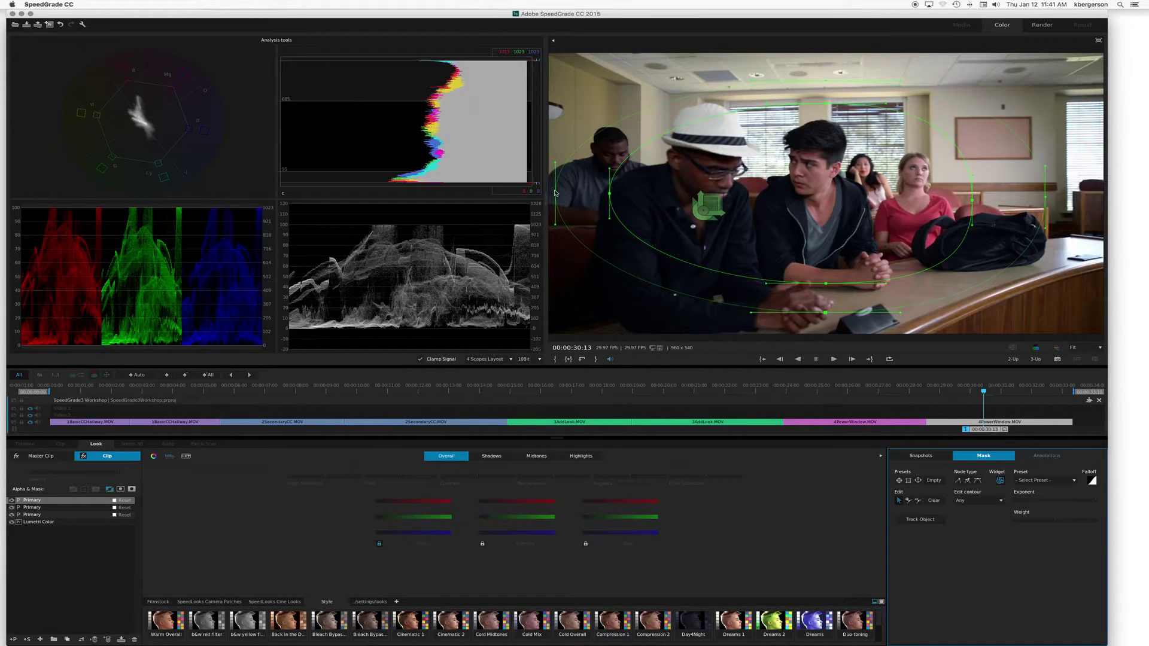
pyautogui.moveTo(608, 194); pyautogui.dragTo(579, 142)
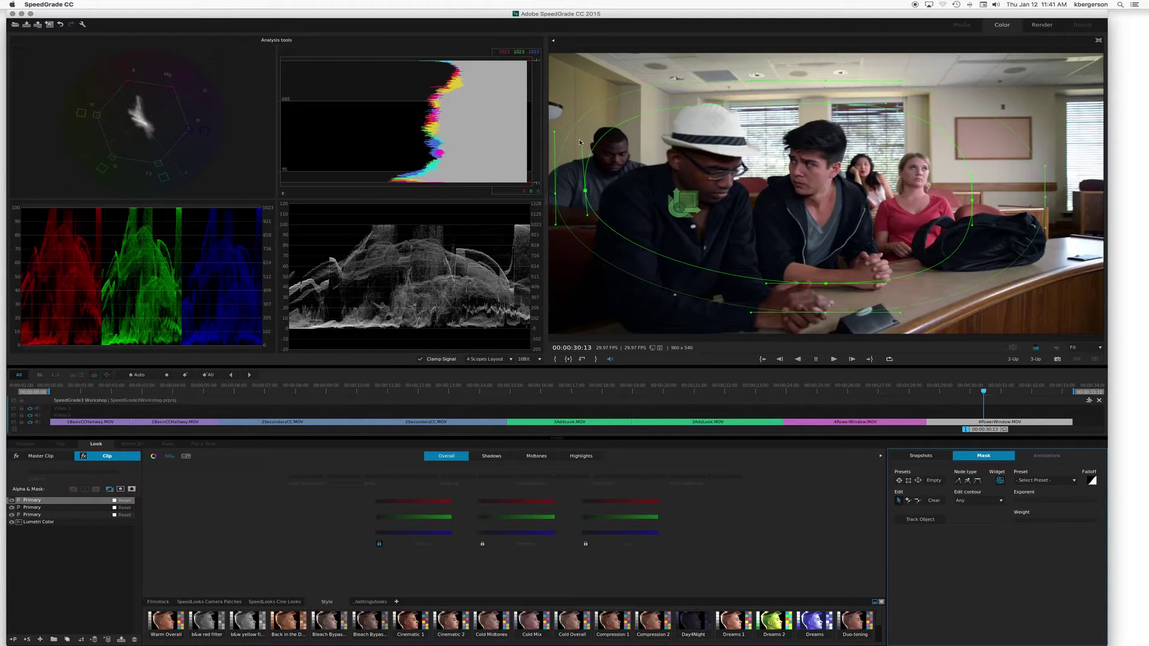
pyautogui.moveTo(585, 192); pyautogui.dragTo(578, 191)
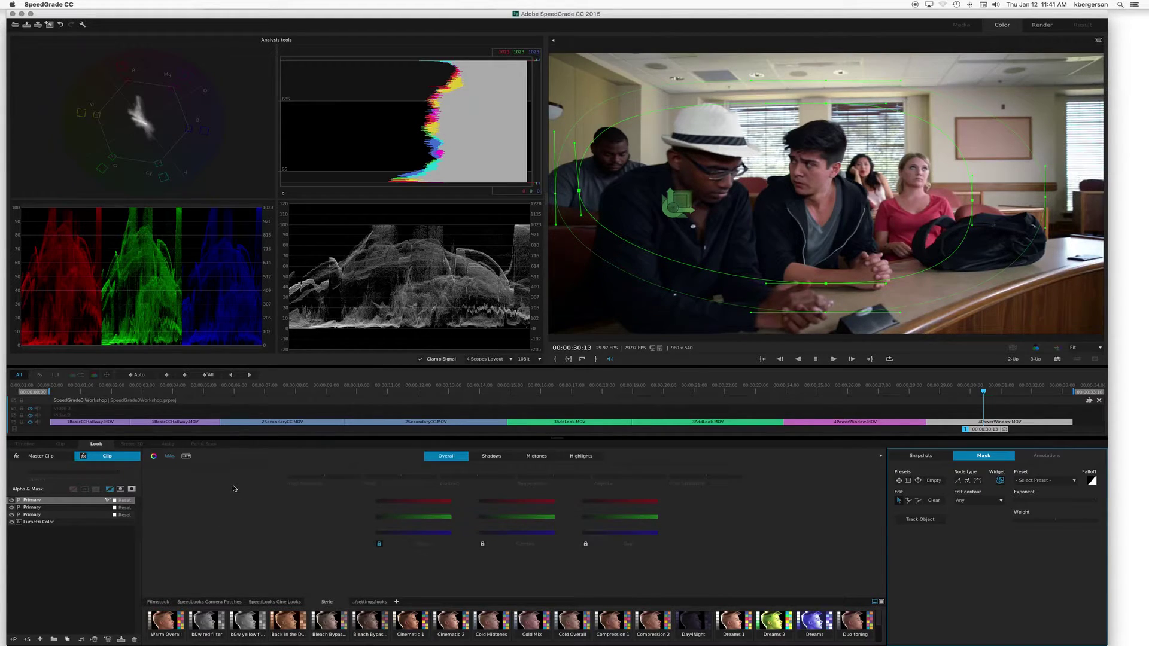
# Step: Apply the layer outside the vignette mask, lower overall gamma equally on all three channels, and compare the layer off and on
pyautogui.click(132, 490)
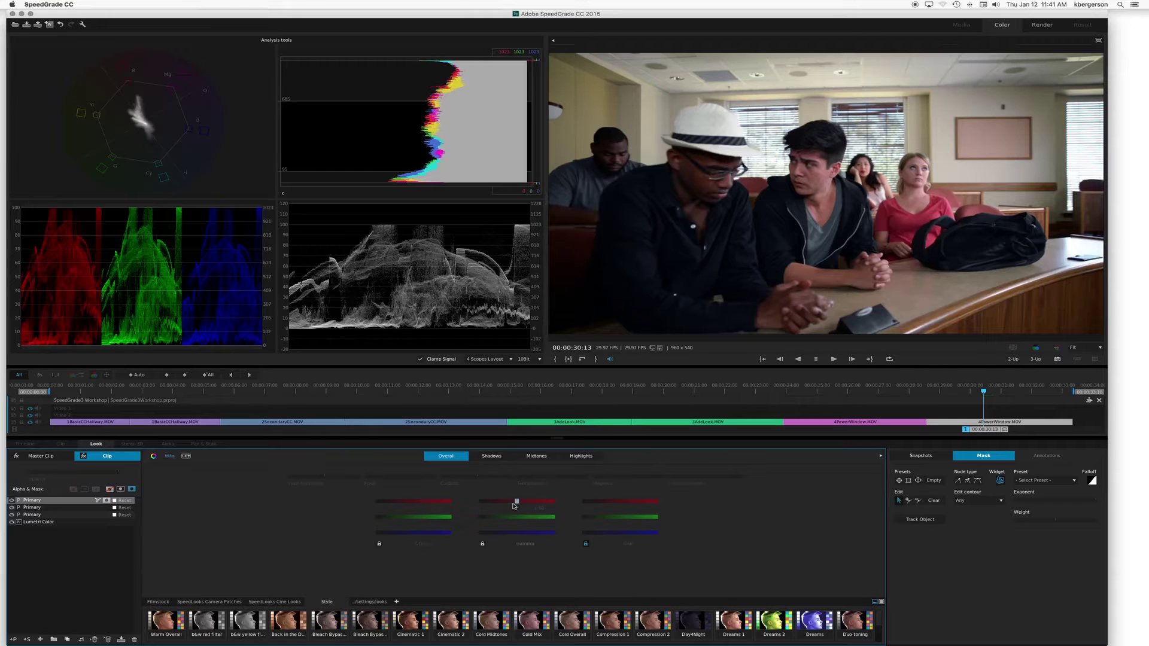
pyautogui.moveTo(515, 502); pyautogui.dragTo(491, 504)
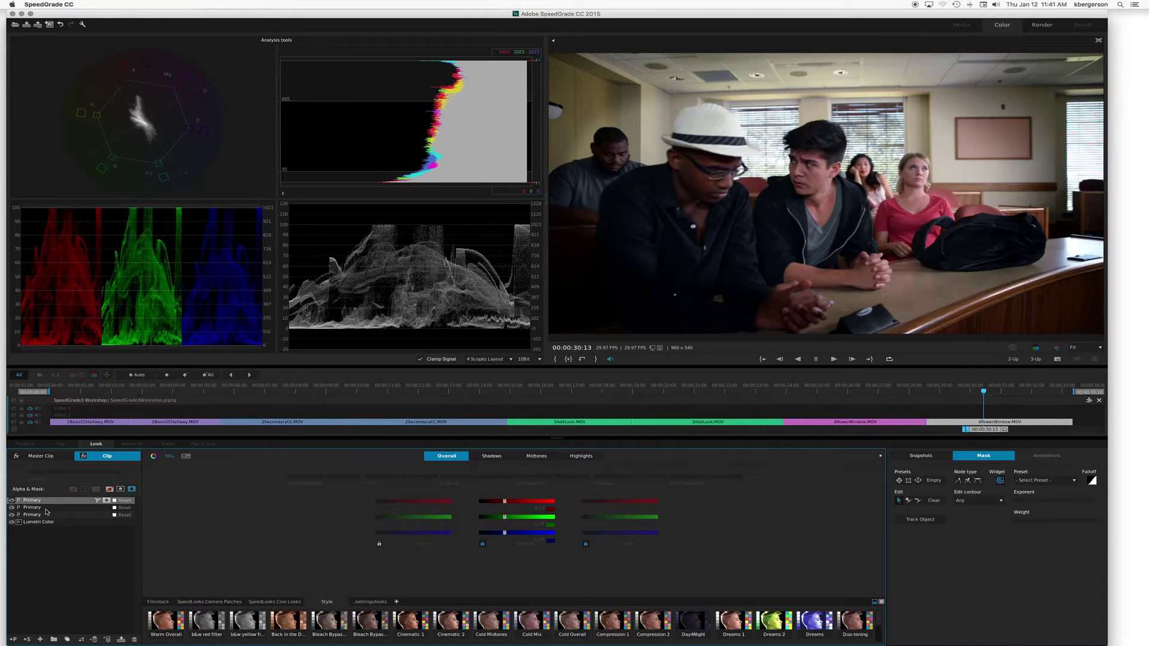
pyautogui.click(12, 502)
pyautogui.click(12, 501)
pyautogui.click(12, 502)
pyautogui.click(12, 502)
pyautogui.click(12, 502)
pyautogui.click(12, 501)
# Step: Soften the existing vignette by extending its outer contour toward the frame edges, and compare the masked layer off and on
pyautogui.click(917, 481)
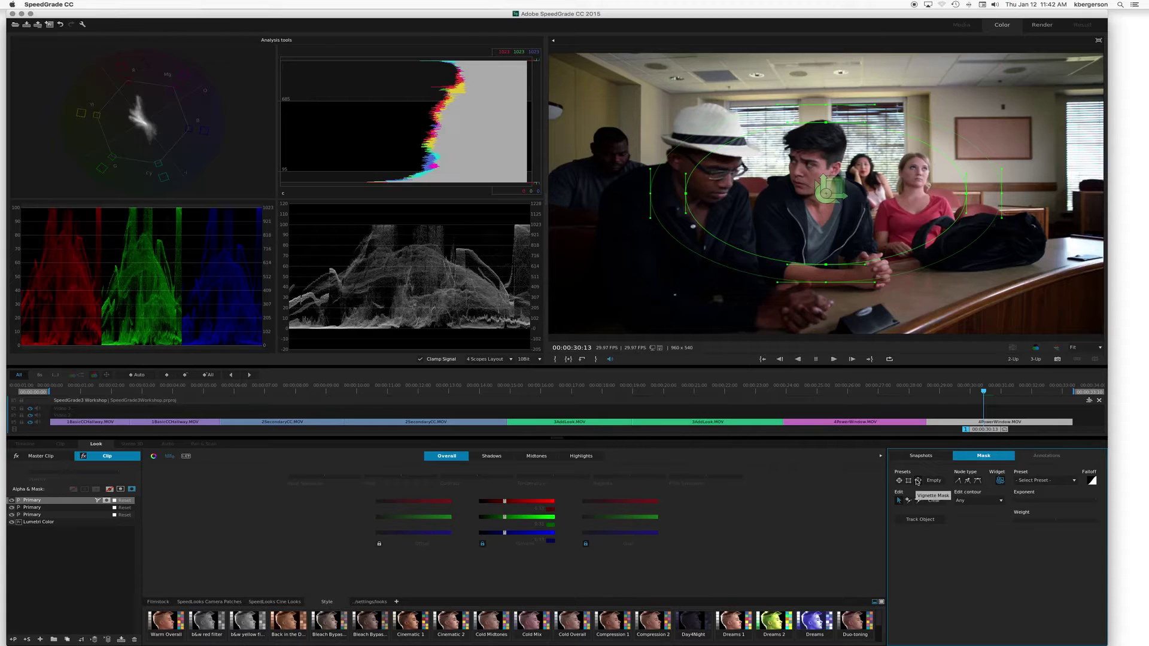
pyautogui.press('super+z')
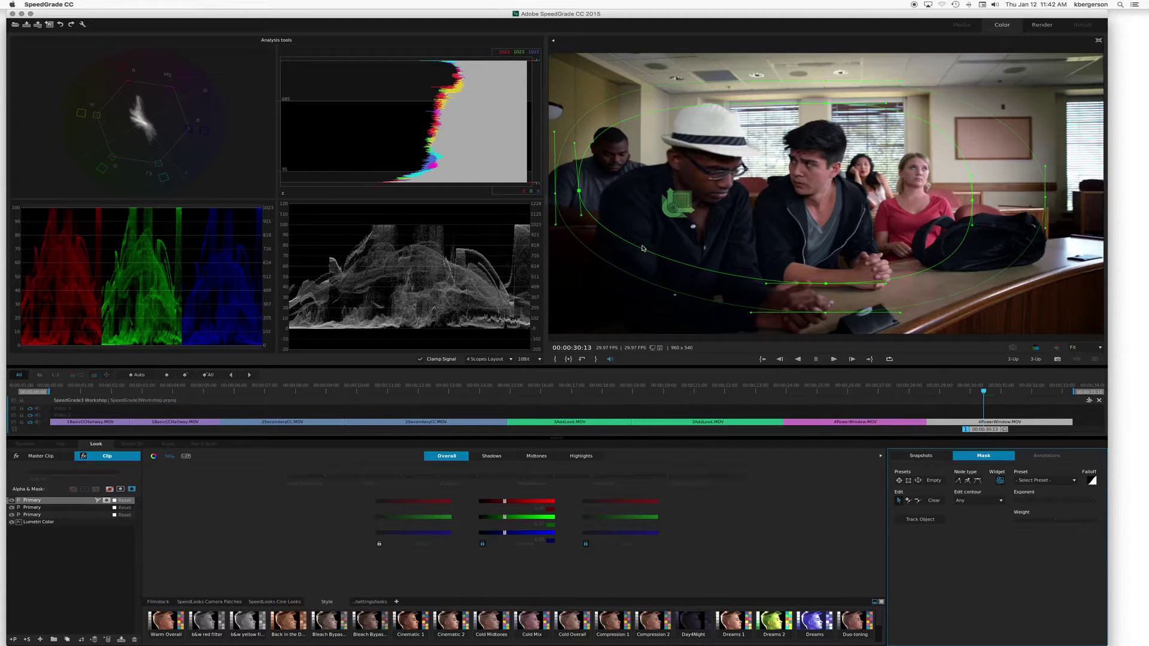
pyautogui.moveTo(578, 185); pyautogui.dragTo(483, 188)
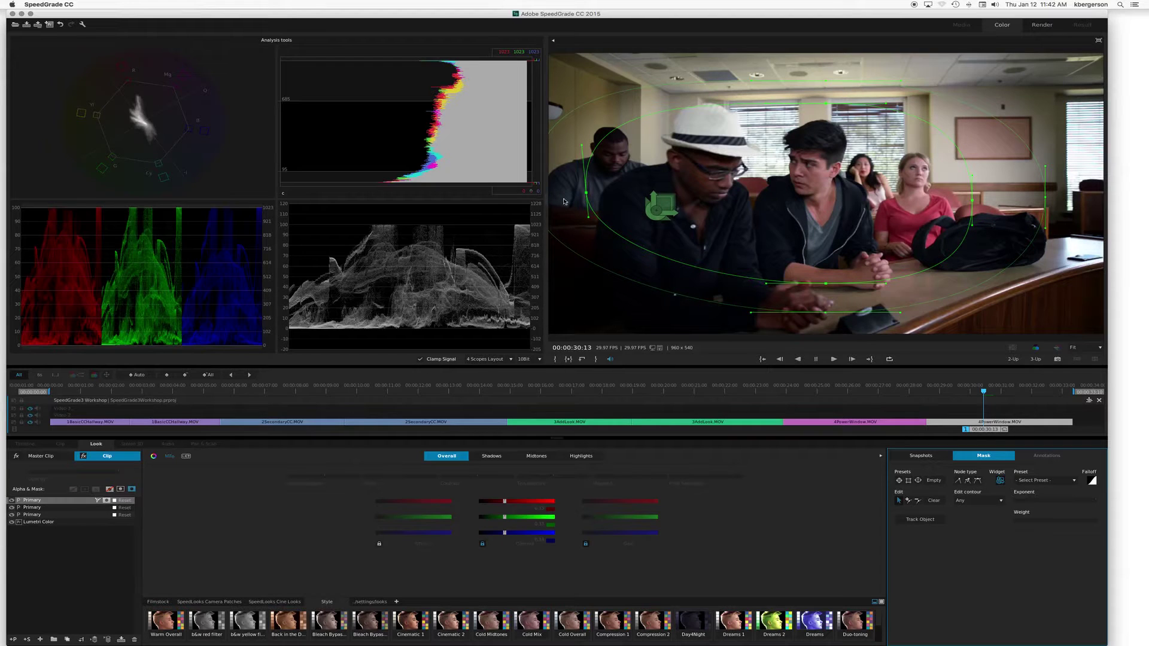
pyautogui.moveTo(1046, 199); pyautogui.dragTo(1088, 194)
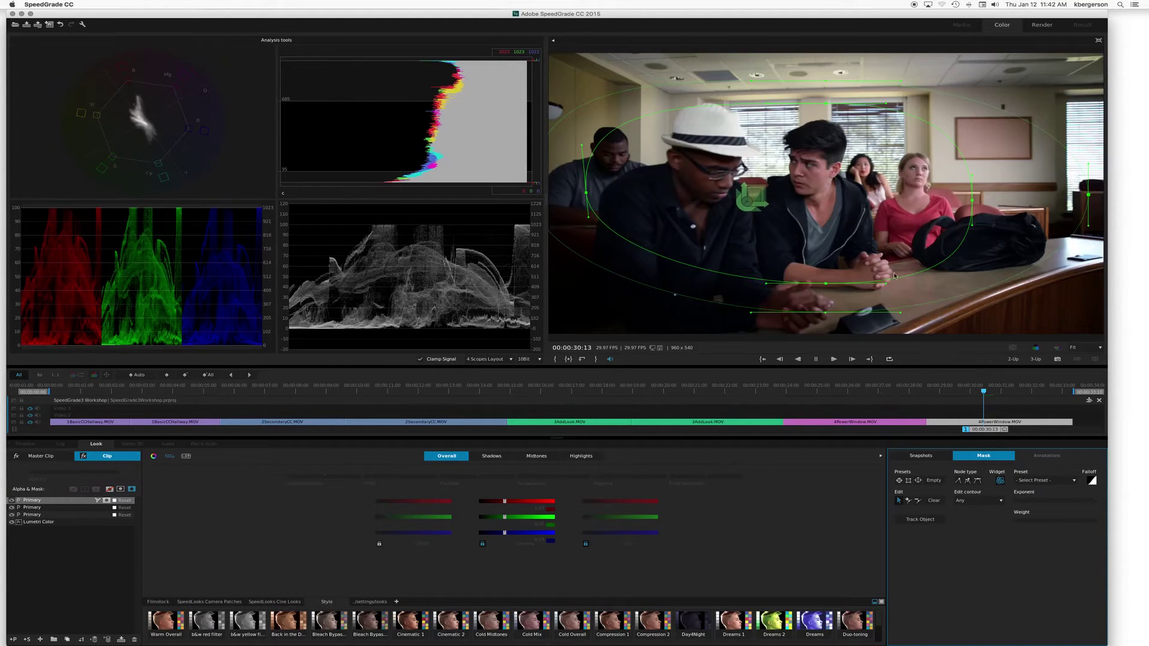
pyautogui.moveTo(827, 316); pyautogui.dragTo(833, 327)
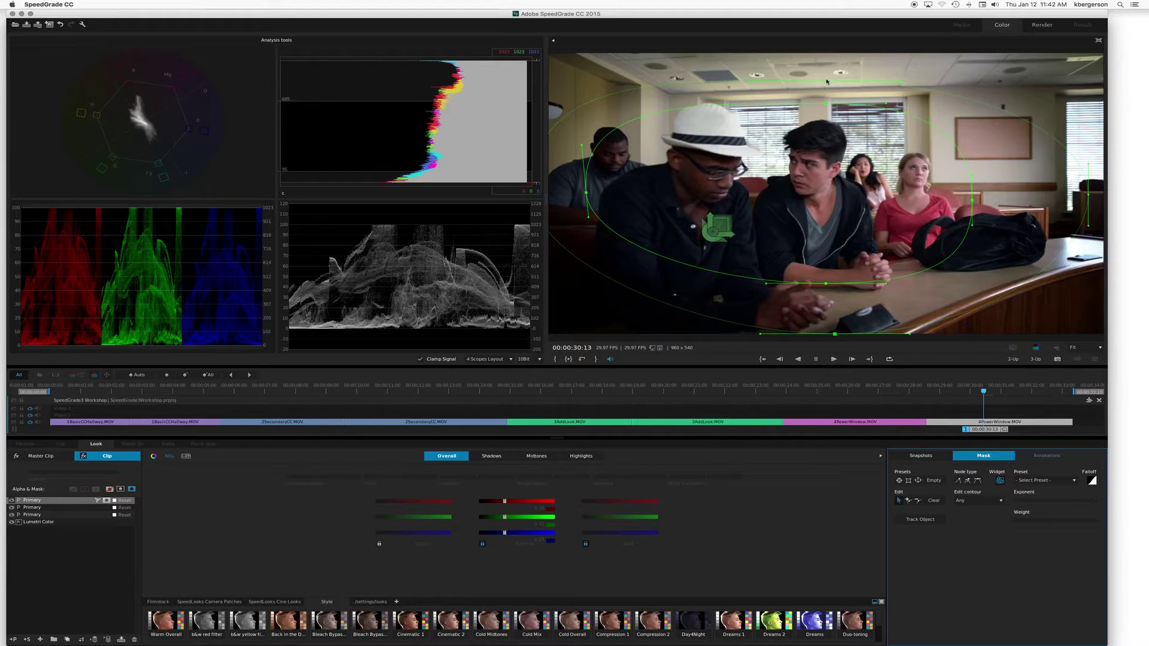
pyautogui.moveTo(832, 80); pyautogui.dragTo(830, 67)
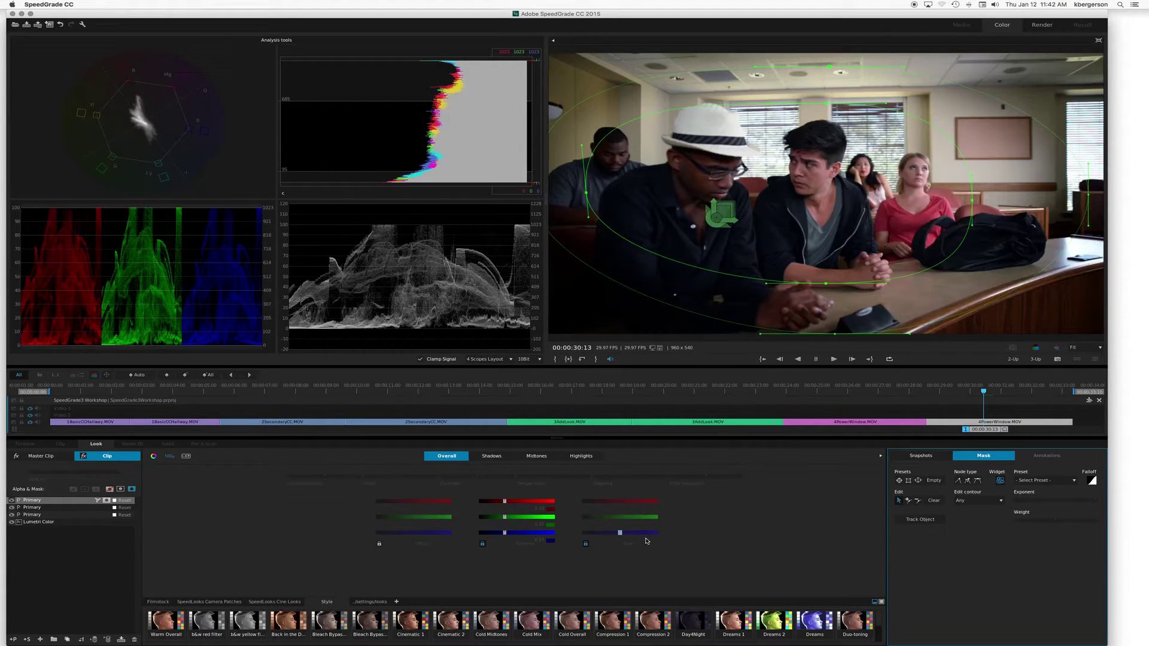
pyautogui.click(10, 501)
pyautogui.click(11, 501)
pyautogui.click(11, 502)
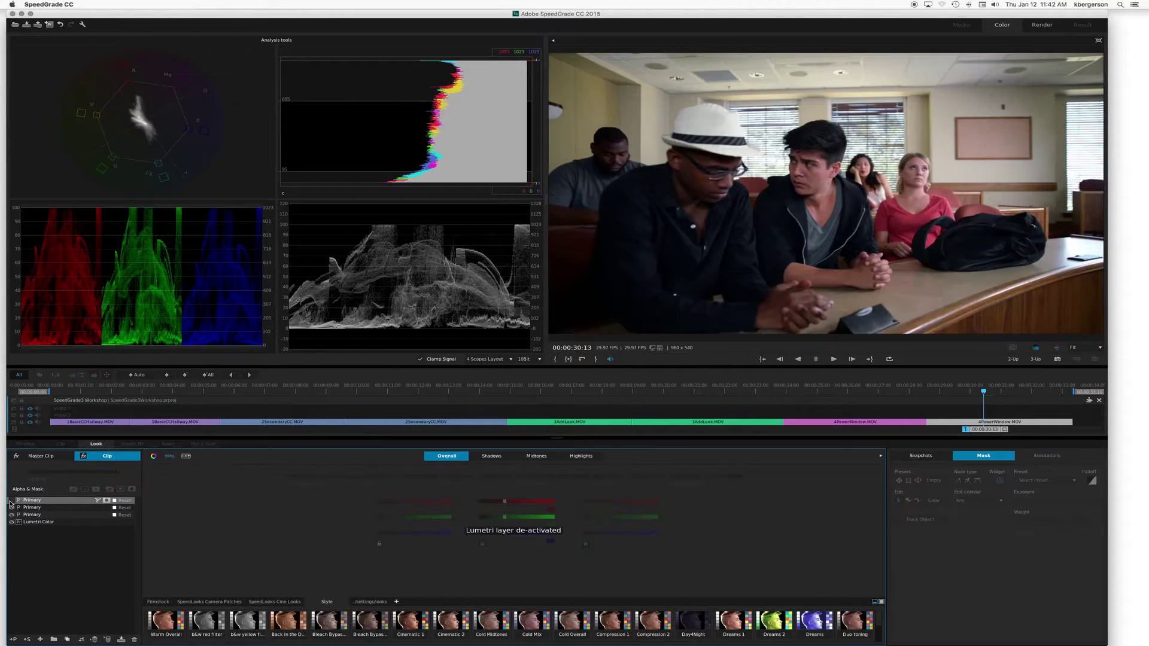
pyautogui.click(11, 502)
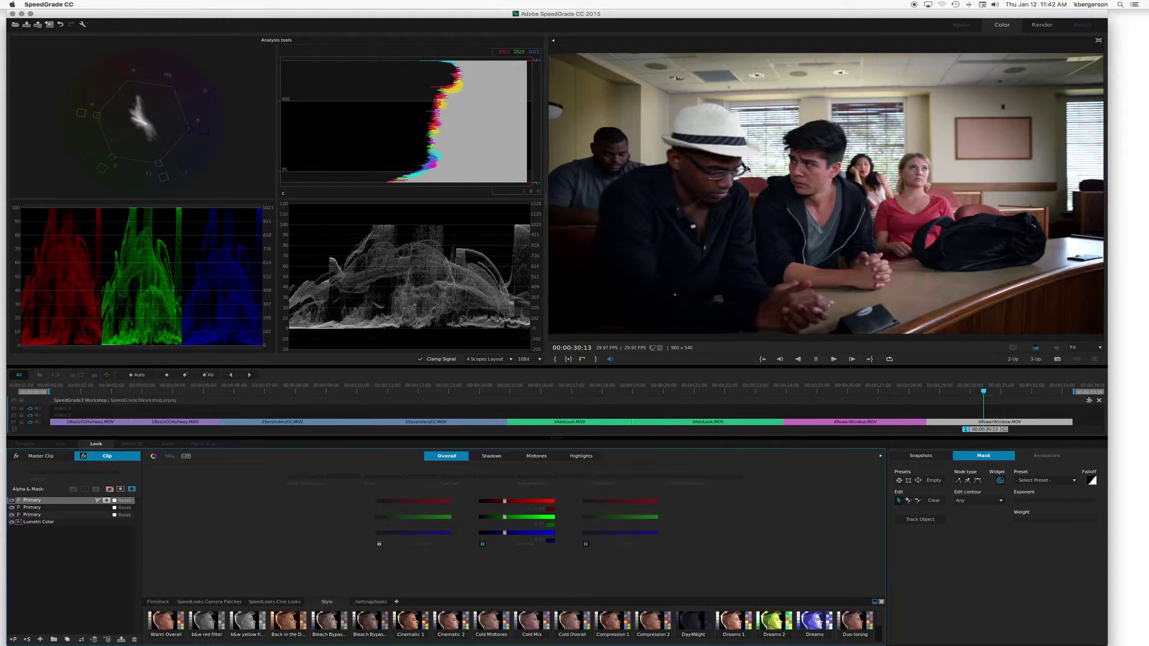
# Step: Add a fourth Primary layer, draw a custom mask around the bright window at the frame's right edge, and apply the grade inside it
pyautogui.click(13, 639)
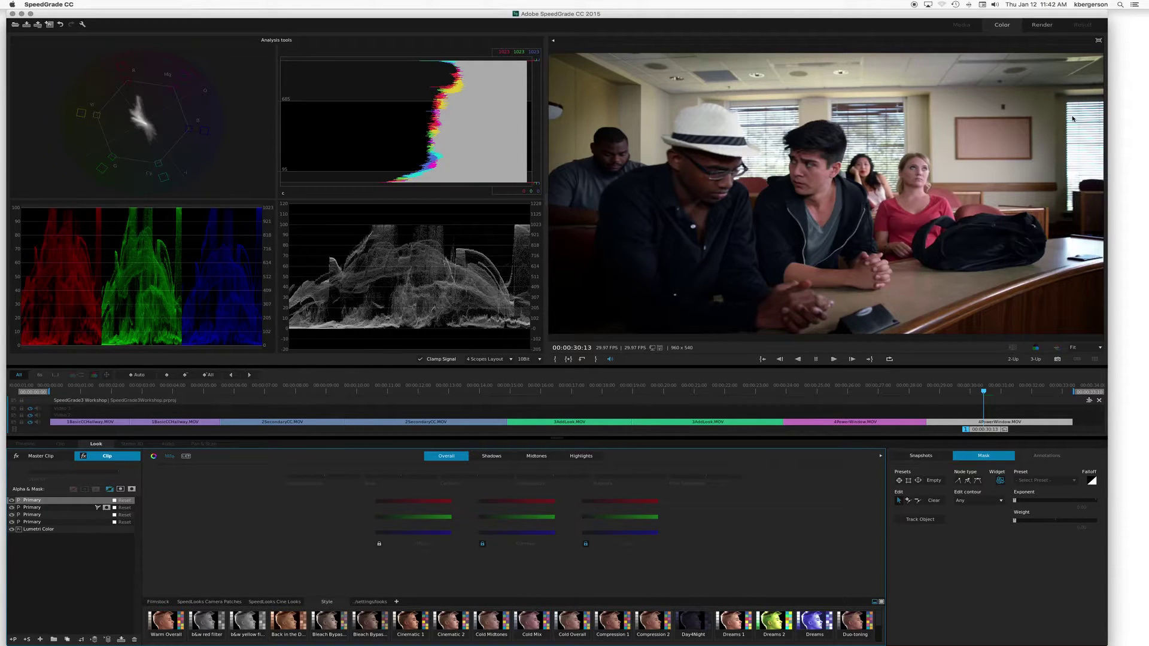
pyautogui.click(908, 500)
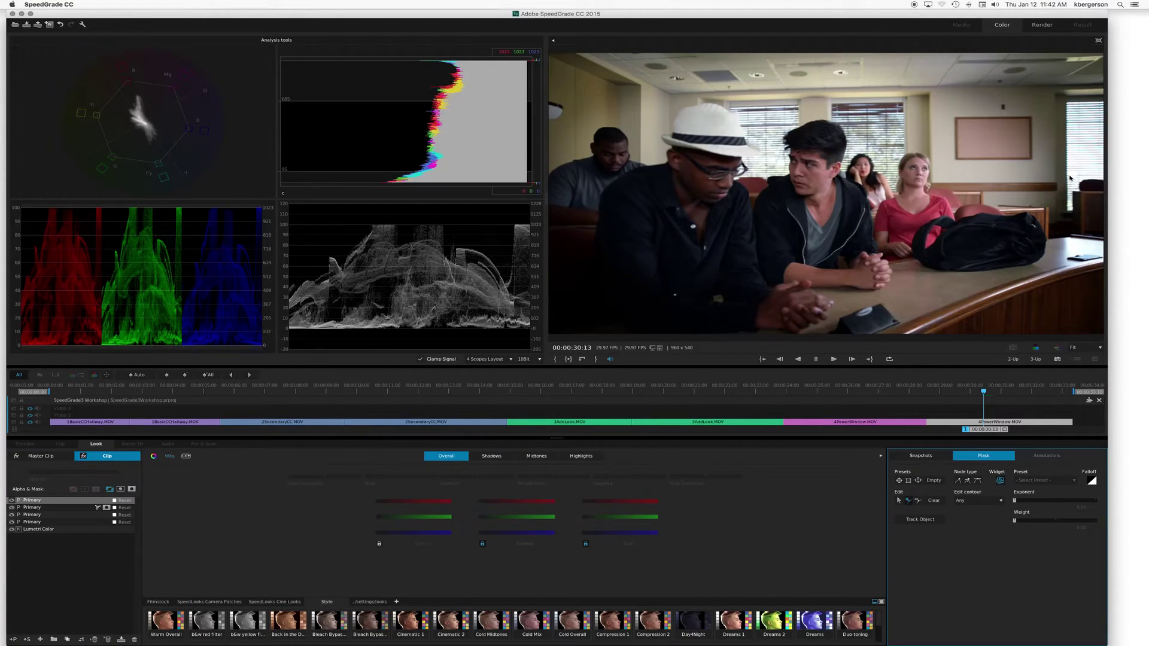
pyautogui.click(1102, 104)
pyautogui.click(1066, 103)
pyautogui.click(1068, 211)
pyautogui.click(897, 500)
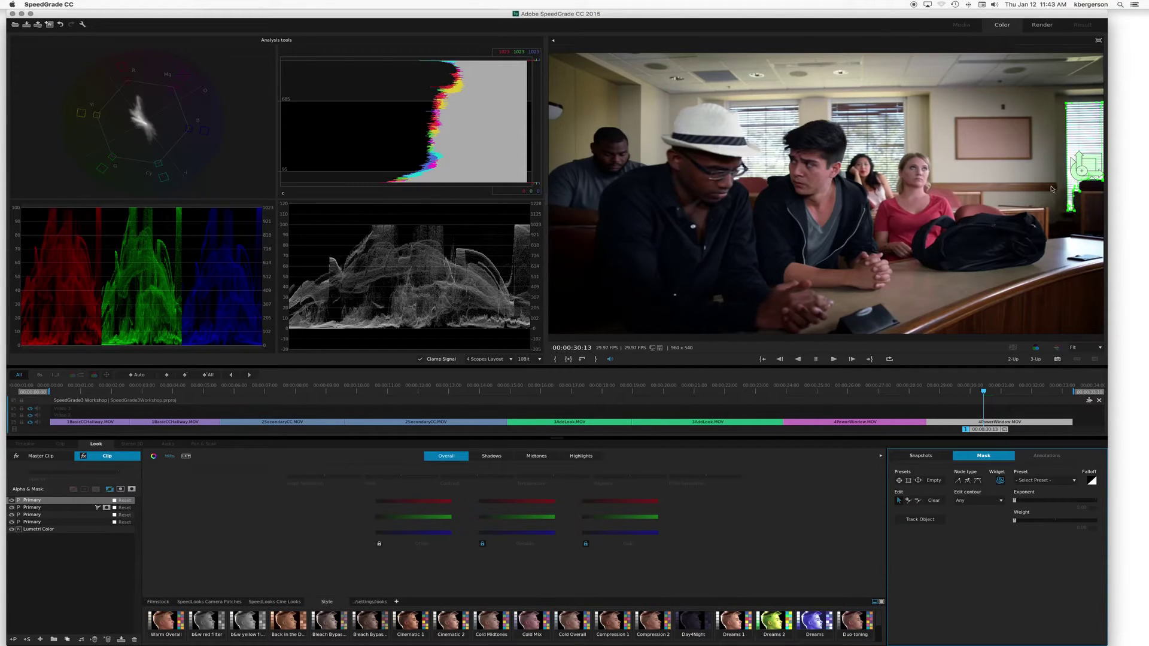
pyautogui.click(121, 490)
pyautogui.click(120, 490)
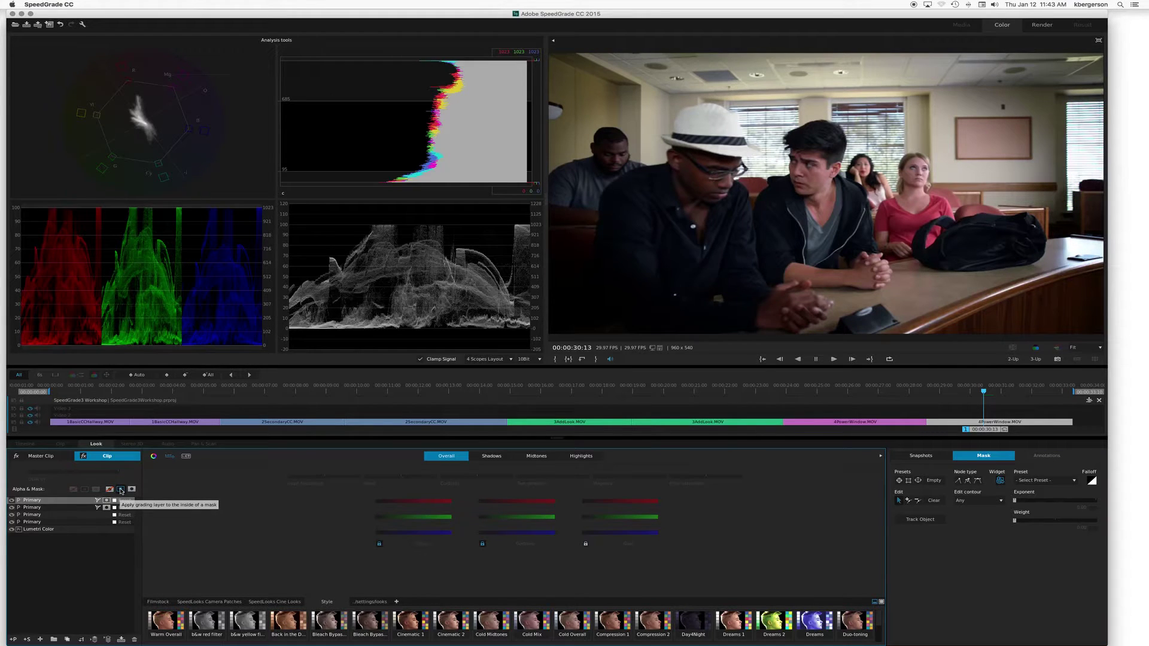
# Step: Lower the overall gamma of the masked window layer to 0.50 on all three channels, and compare the layer off and on
pyautogui.click(581, 459)
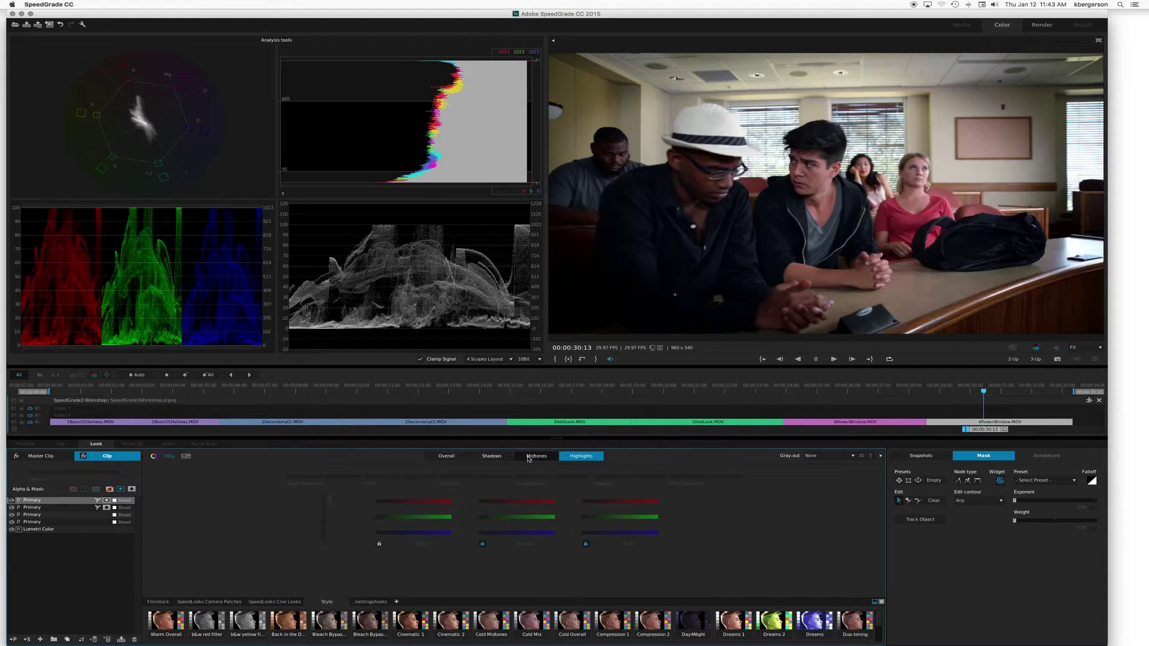
pyautogui.click(446, 456)
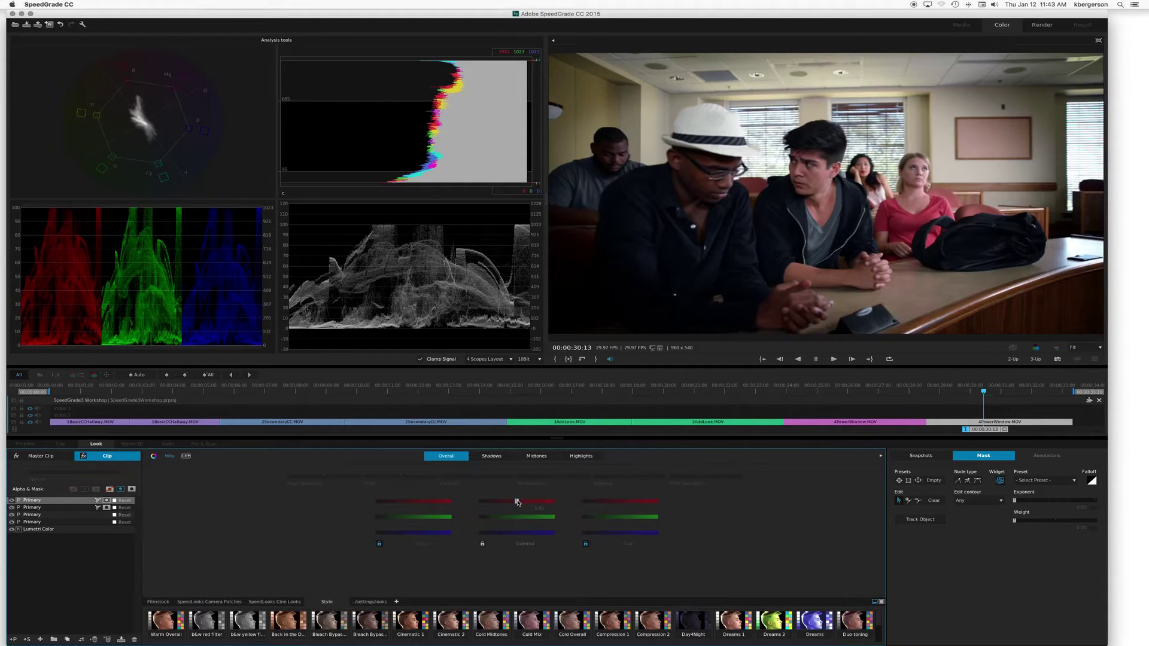
pyautogui.moveTo(517, 501)
pyautogui.moveTo(515, 501); pyautogui.dragTo(518, 502)
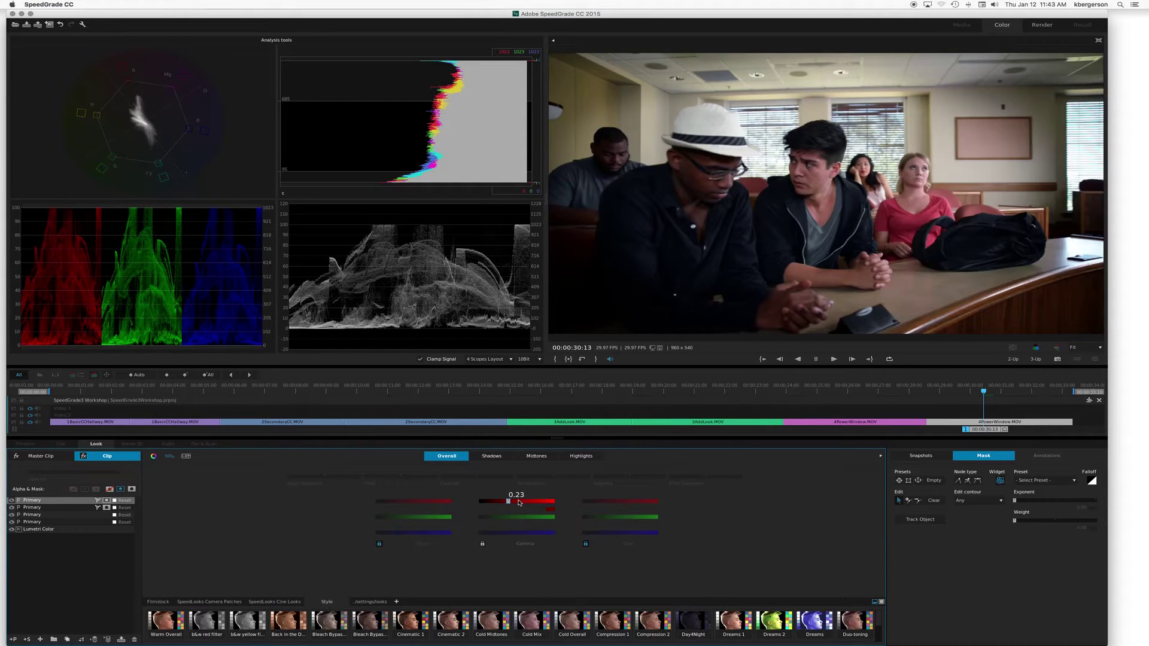
pyautogui.click(483, 544)
pyautogui.moveTo(517, 502); pyautogui.dragTo(498, 501)
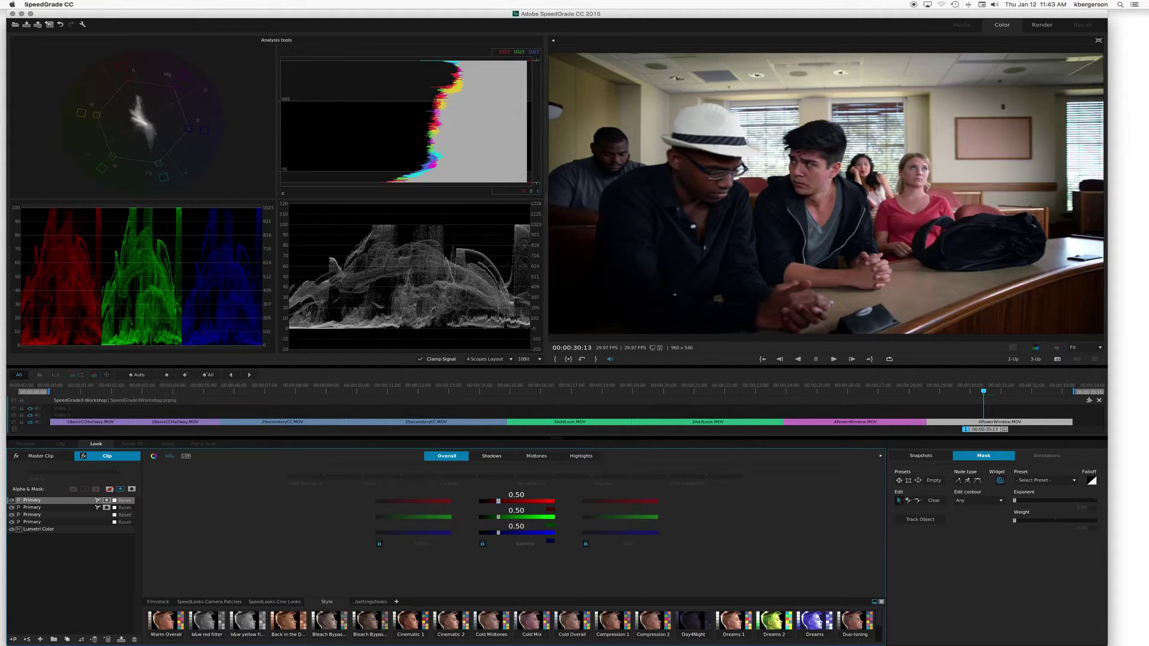
pyautogui.click(12, 501)
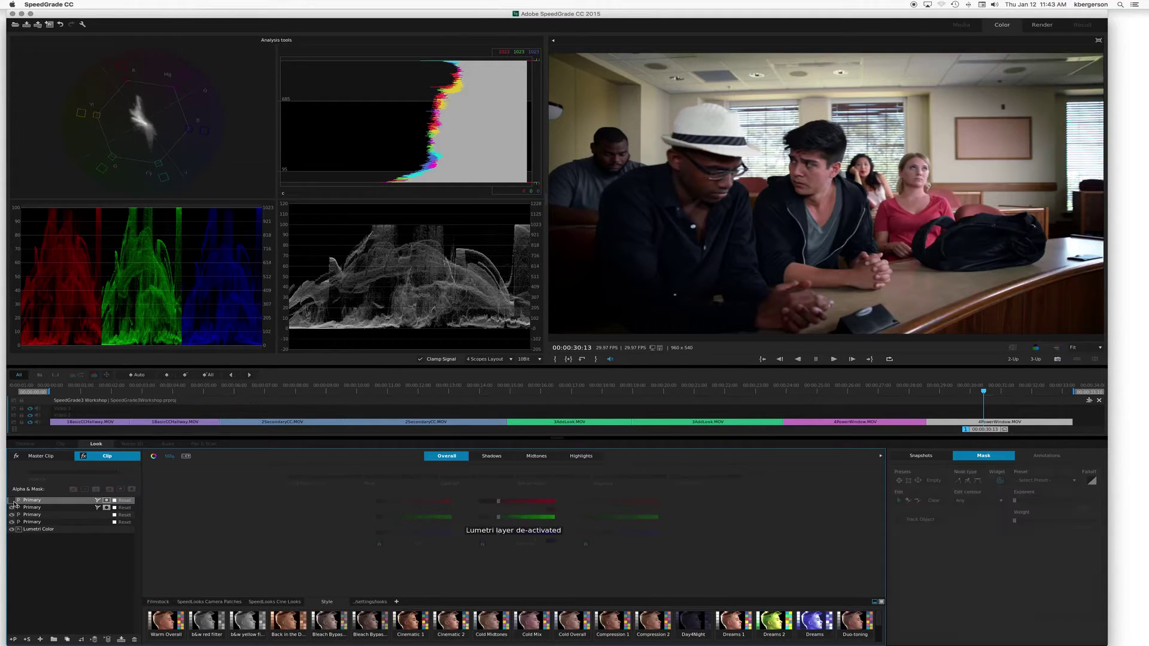
pyautogui.click(12, 500)
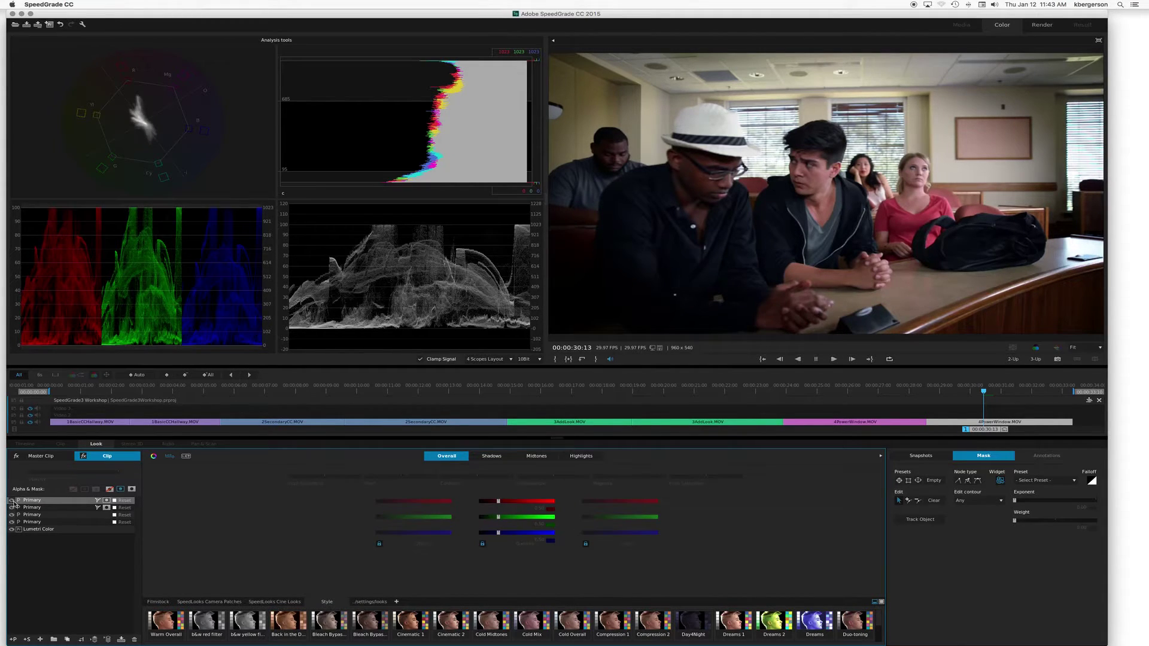
# Step: Lower the window layer's highlights gain slightly on all channels, reduce its highlights final saturation, and compare the layer off and on
pyautogui.click(583, 457)
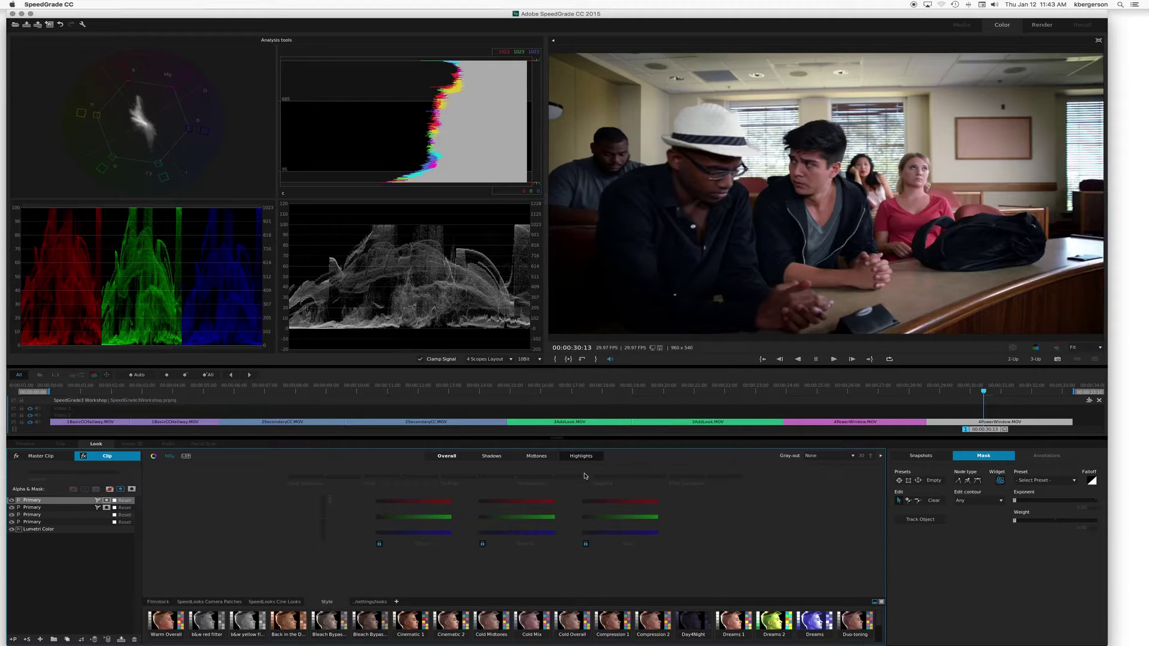
pyautogui.click(583, 457)
pyautogui.moveTo(620, 501); pyautogui.dragTo(614, 501)
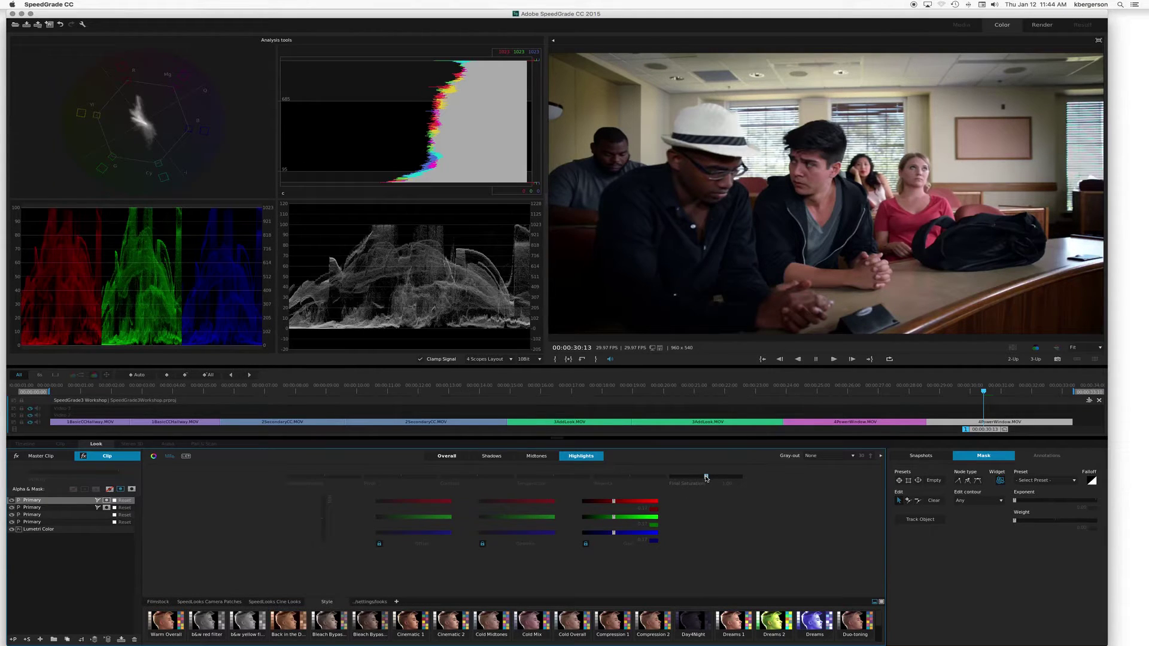
pyautogui.moveTo(706, 477); pyautogui.dragTo(686, 477)
pyautogui.click(12, 501)
pyautogui.click(11, 501)
# Step: Save the clip's grade as a look preset and rename it NewName
pyautogui.click(121, 640)
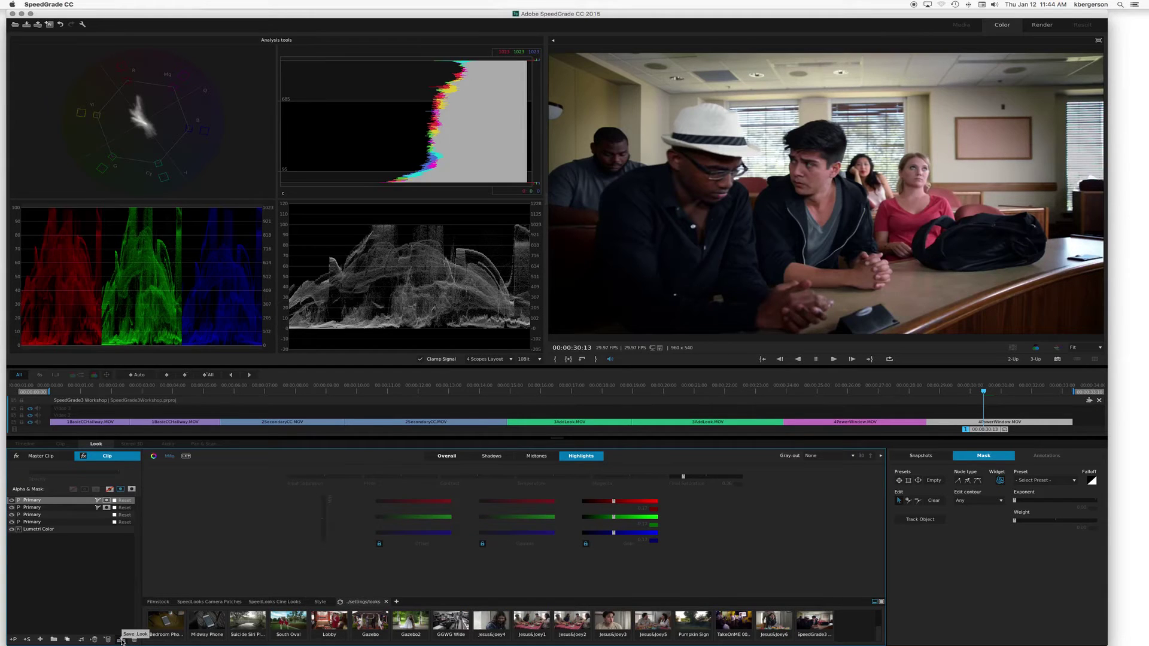
pyautogui.click(812, 635)
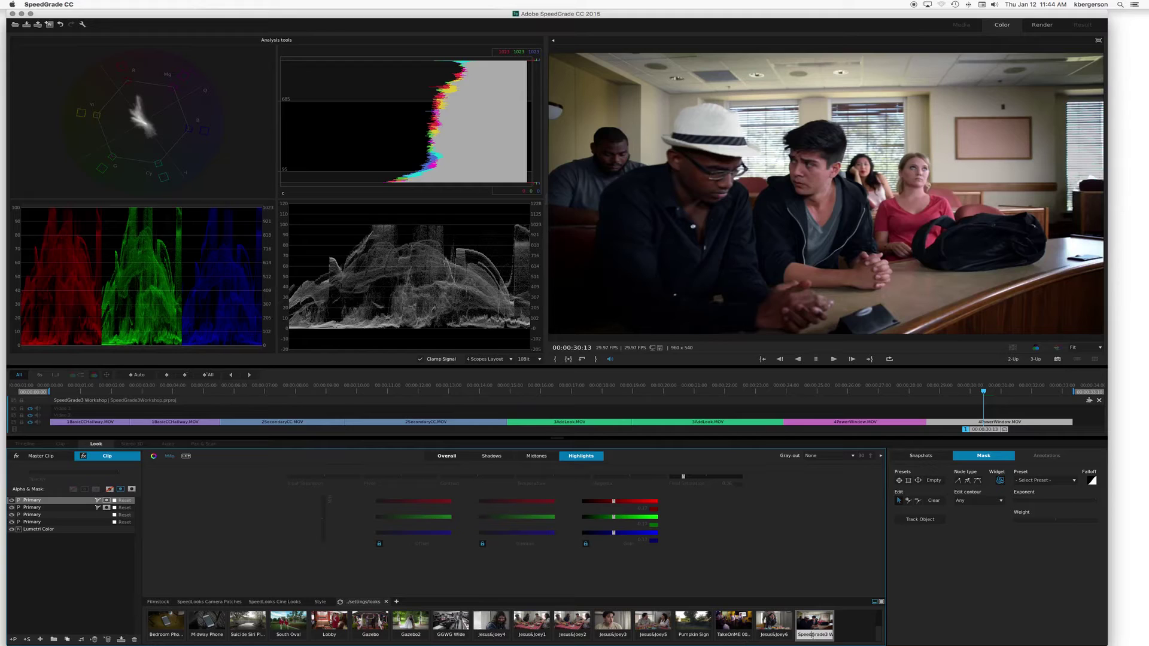
pyautogui.press('super+a')
pyautogui.write('NewName')
pyautogui.press('Return')
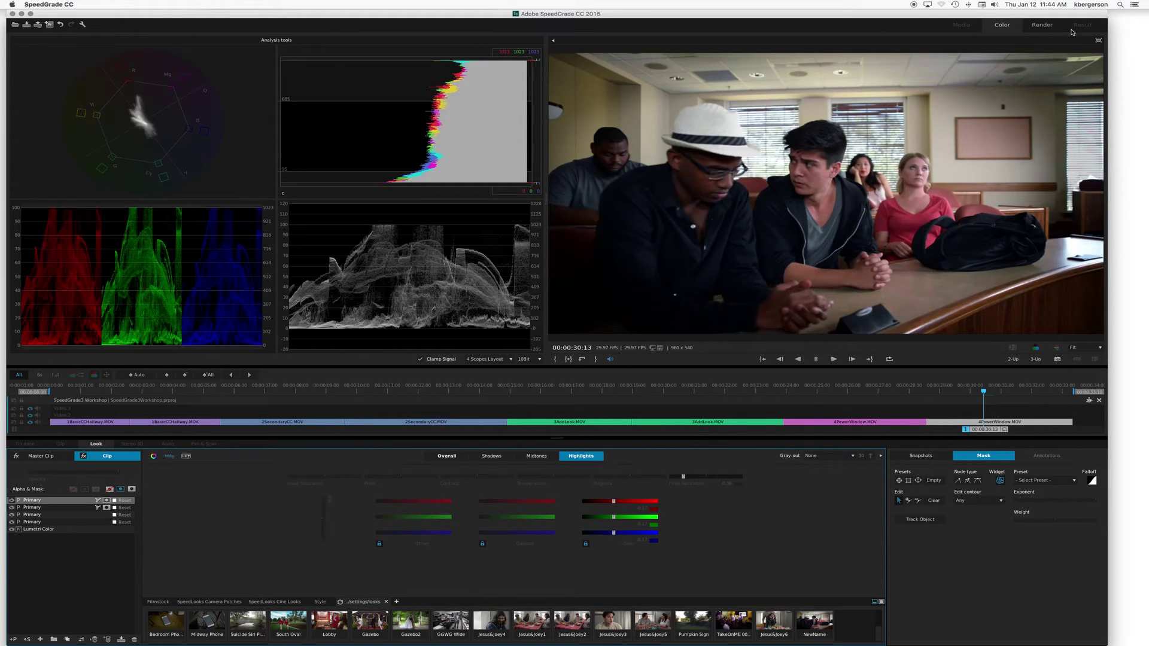
# Step: Save the grade back to Adobe Premiere Pro, check the courtroom clip on the timeline, and render the sequence's effects in to out
pyautogui.click(1043, 26)
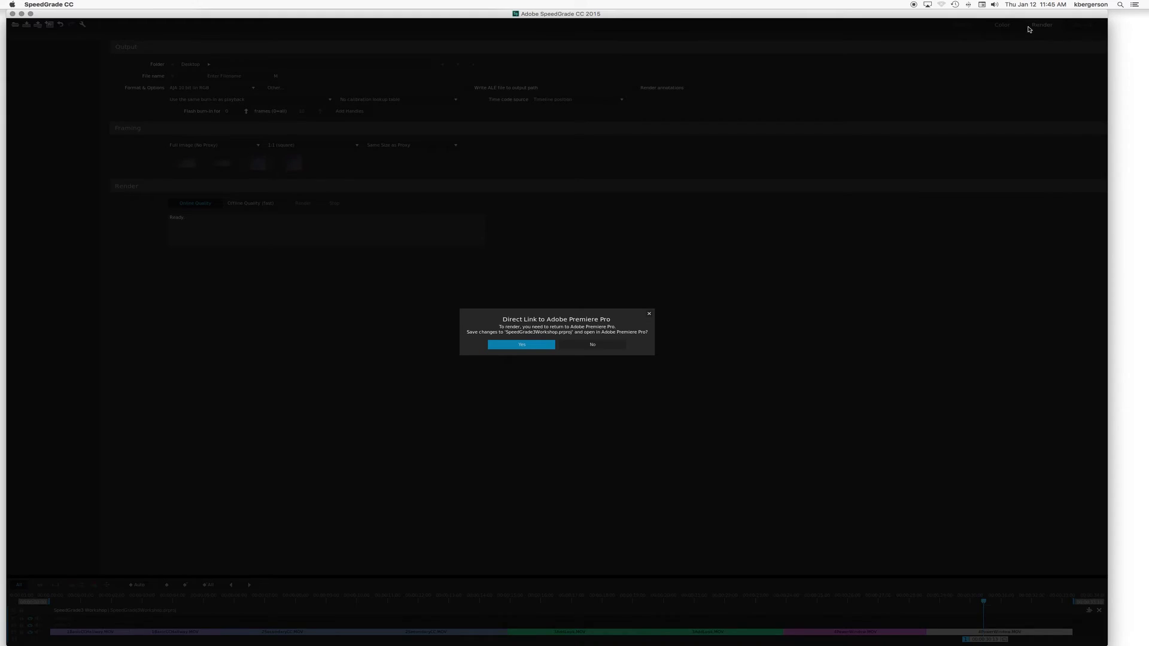
pyautogui.click(496, 345)
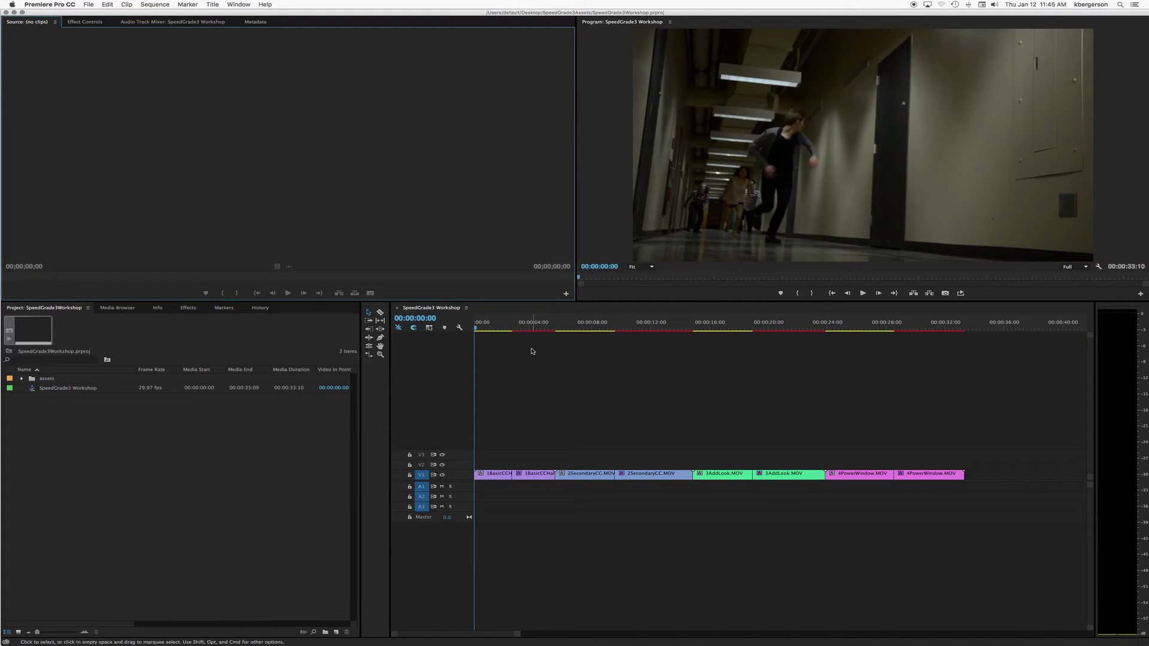
pyautogui.moveTo(478, 327); pyautogui.dragTo(944, 294)
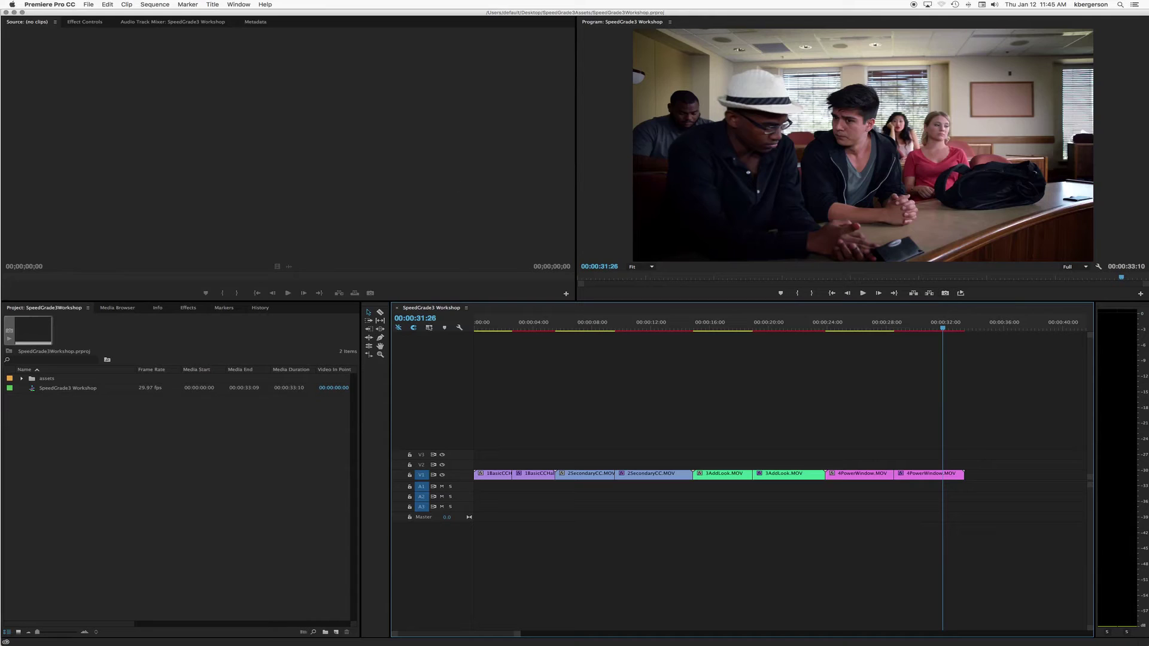
pyautogui.click(155, 4)
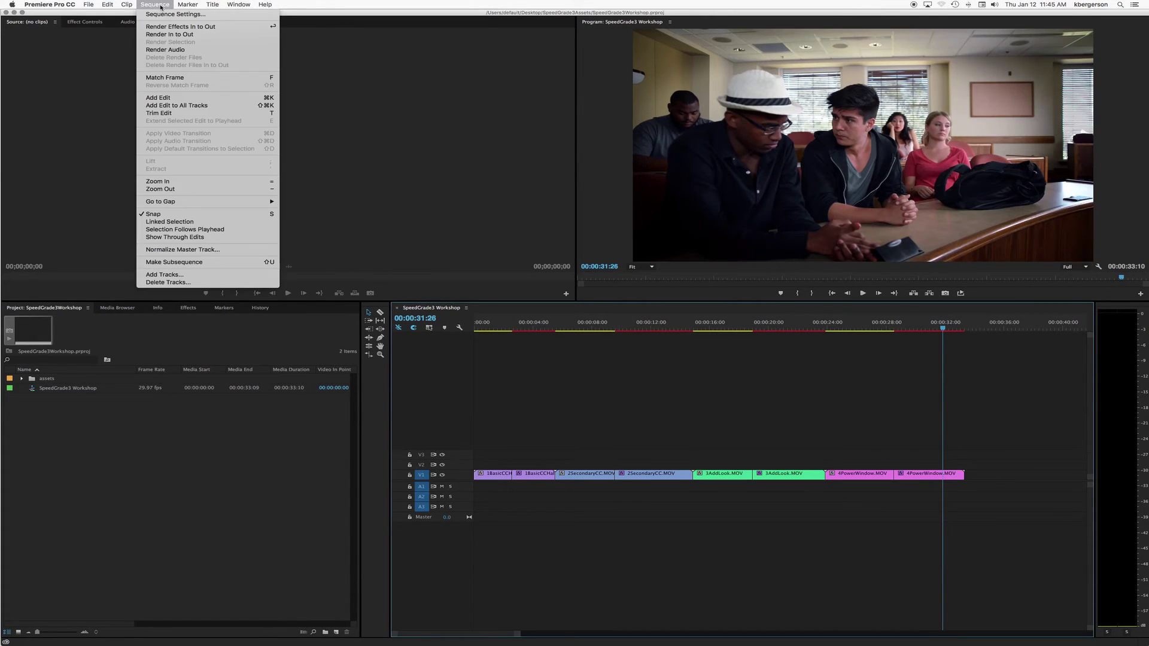
pyautogui.click(166, 30)
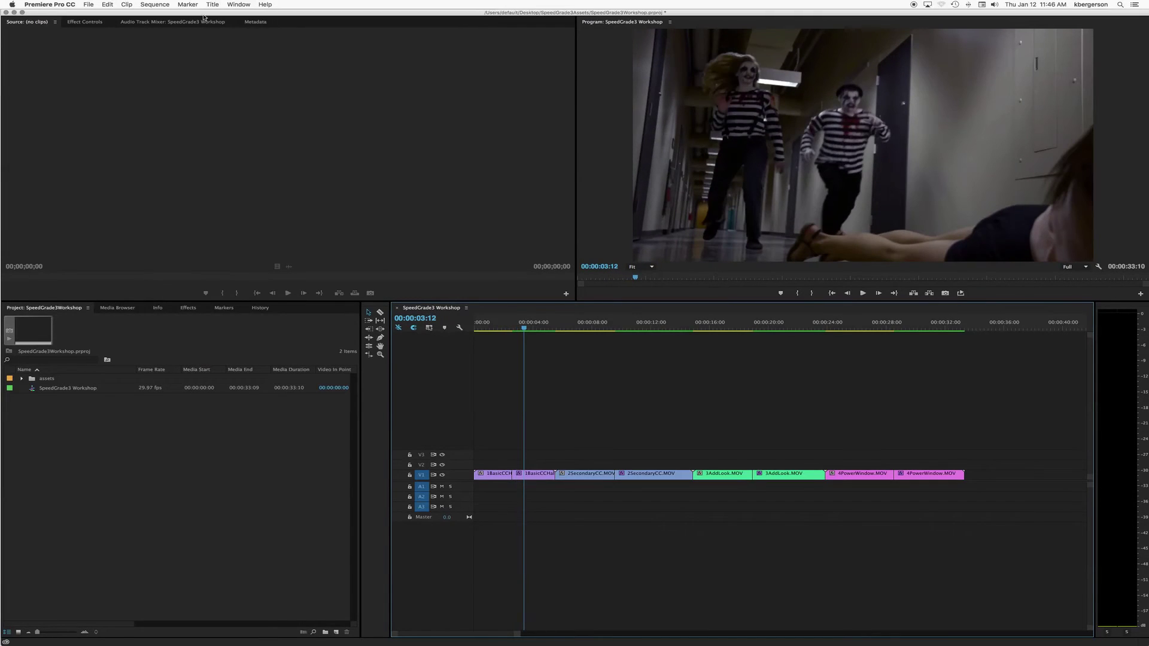
# Step: Start a media export of the sequence and choose the Desktop as the output location
pyautogui.click(89, 5)
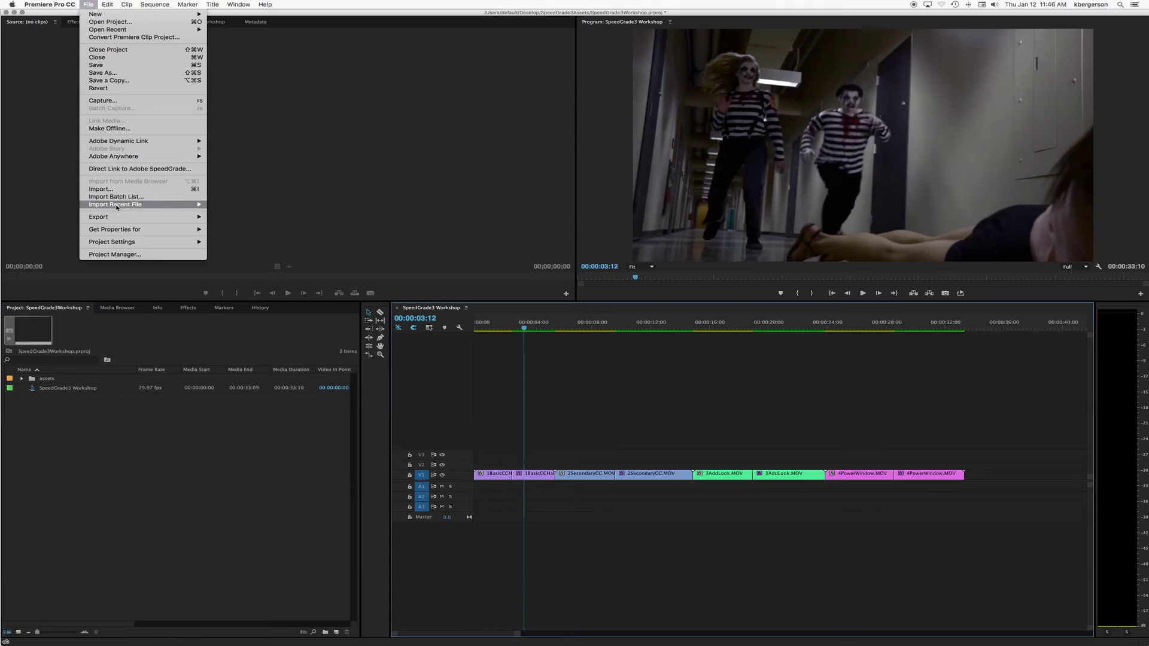
pyautogui.moveTo(180, 217)
pyautogui.click(231, 218)
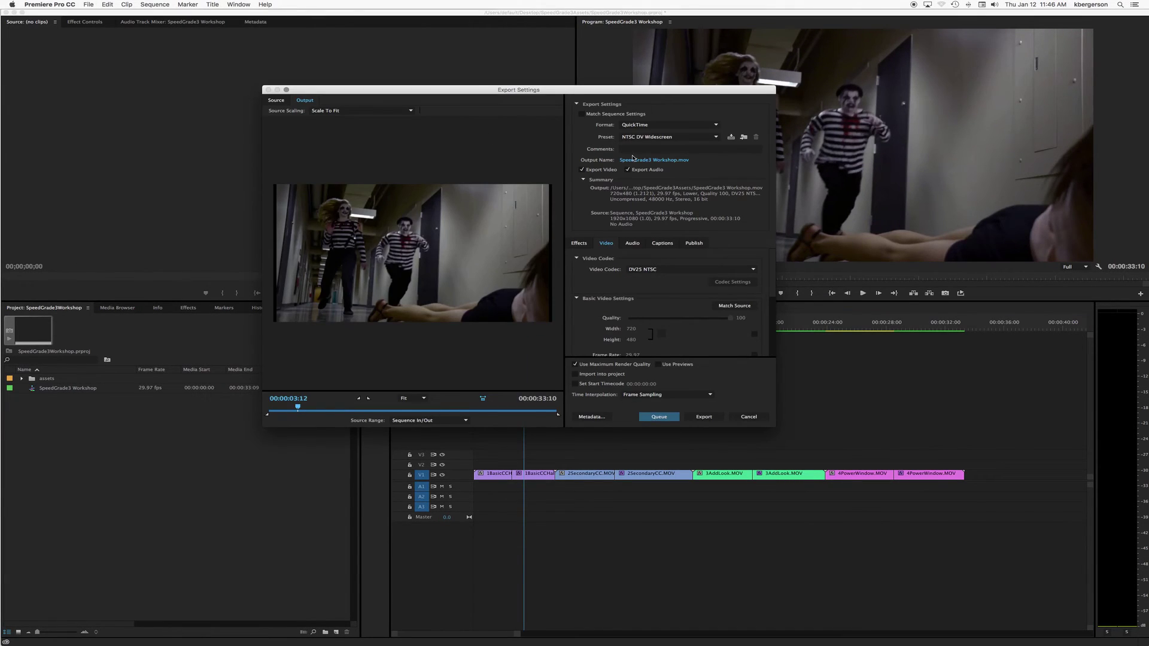
pyautogui.click(637, 162)
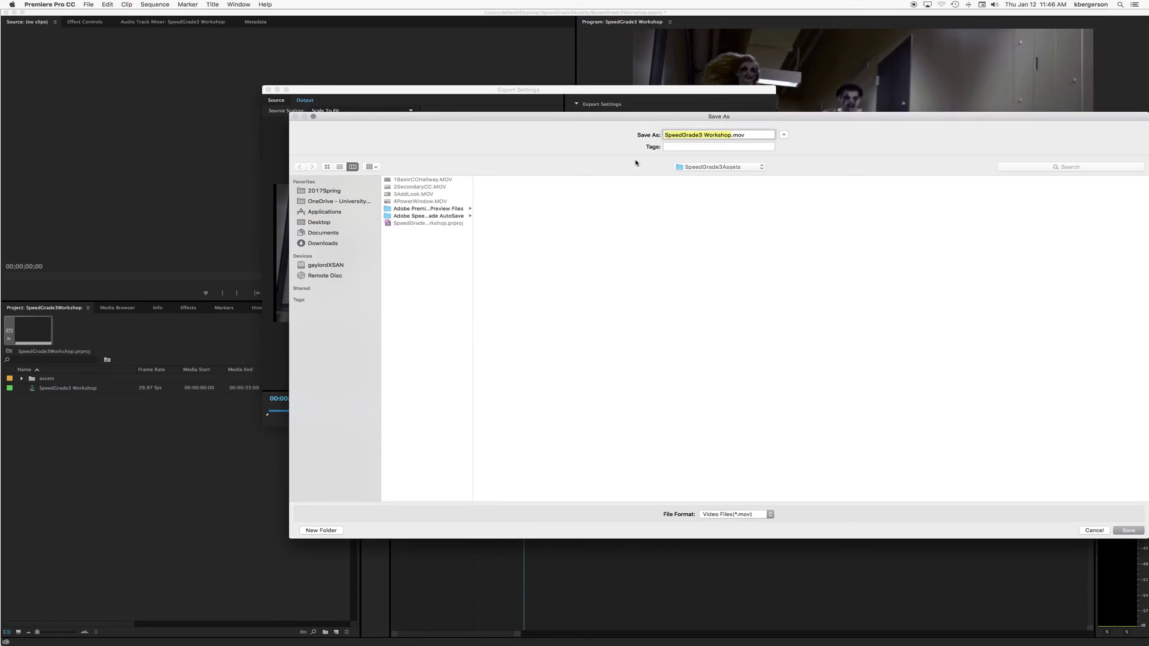
pyautogui.click(316, 223)
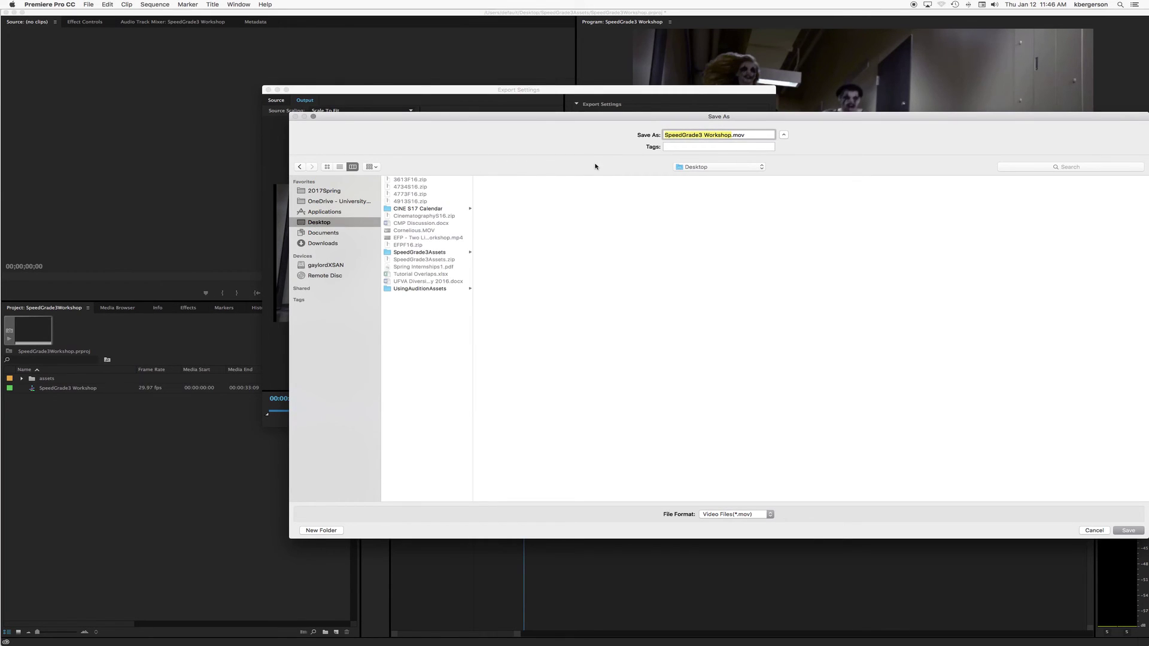
# Step: Name the export file YourNameSpeedGrade3 Workshop.mov and save the output name
pyautogui.click(667, 135)
pyautogui.write('YOUR')
pyautogui.press('BackSpace')
pyautogui.press('BackSpace')
pyautogui.press('BackSpace')
pyautogui.write('ourNae')
pyautogui.press('BackSpace')
pyautogui.write('me')
pyautogui.click(1130, 532)
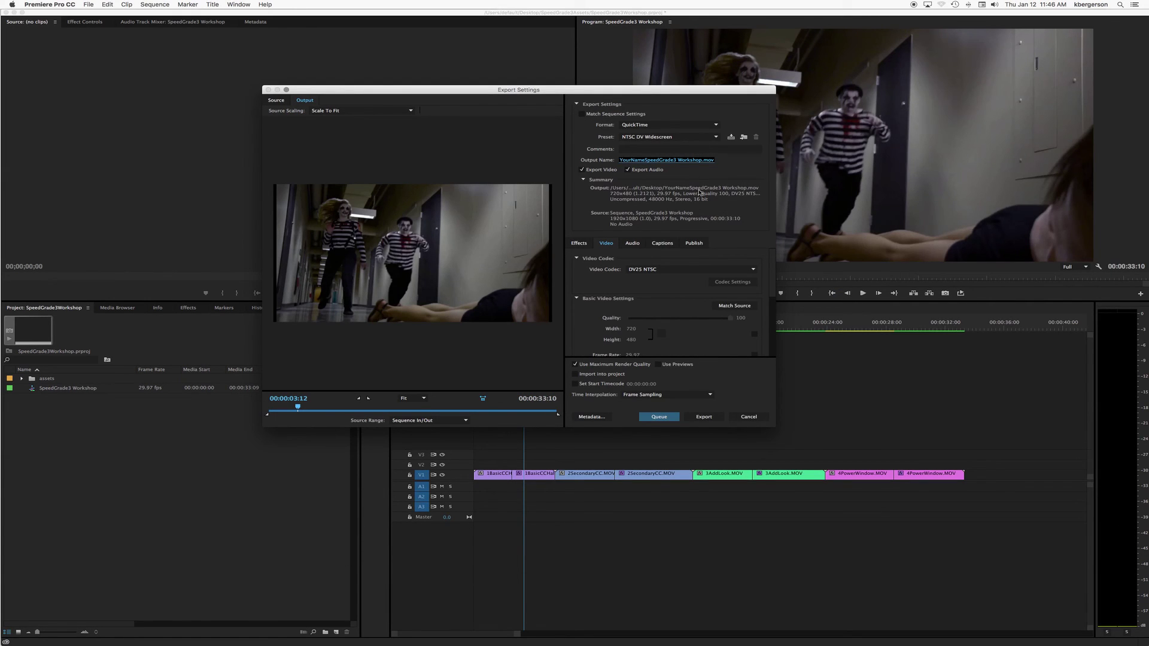
# Step: Set the video codec to H.264, match the video settings to the source, and export the movie
pyautogui.click(748, 270)
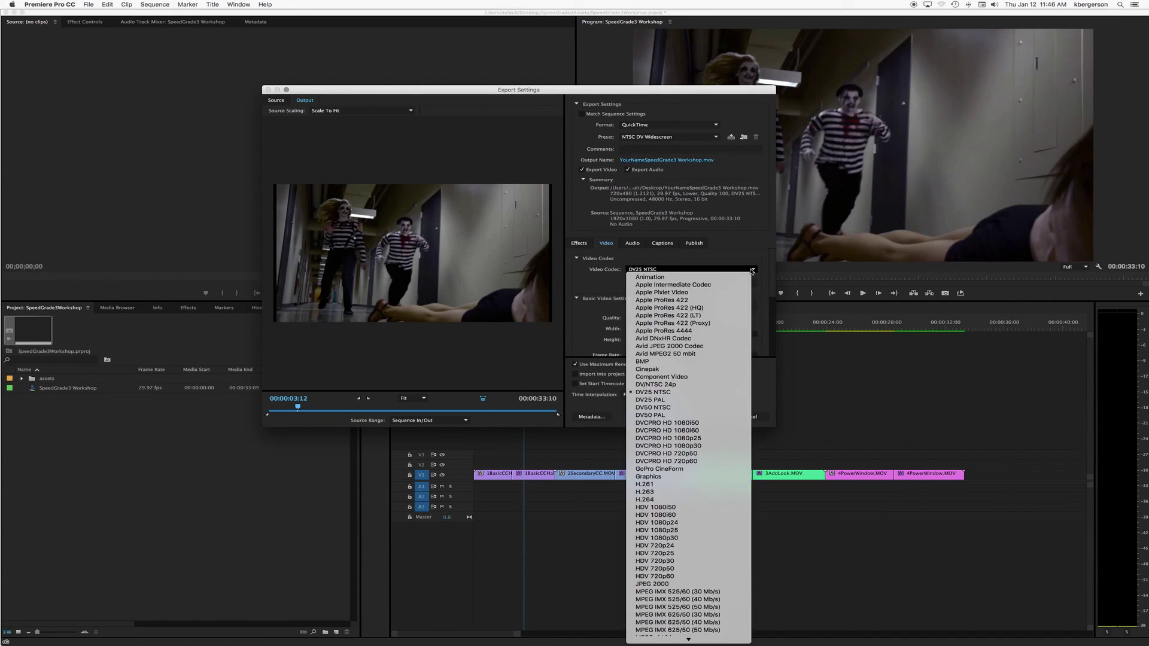
pyautogui.click(694, 500)
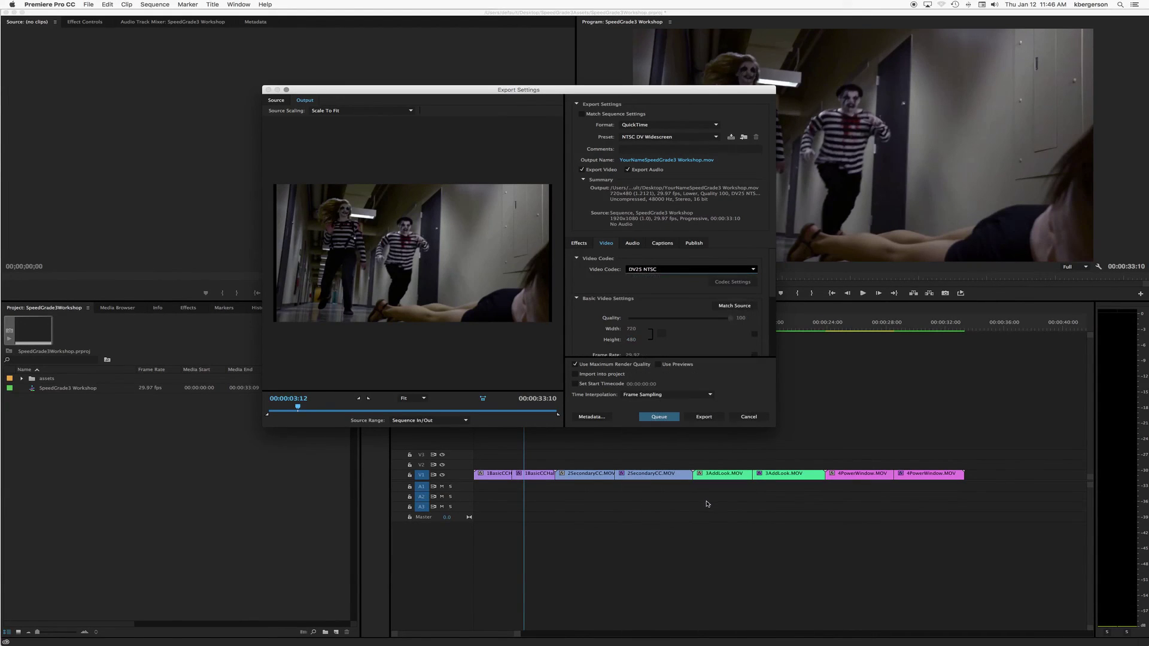
pyautogui.click(742, 306)
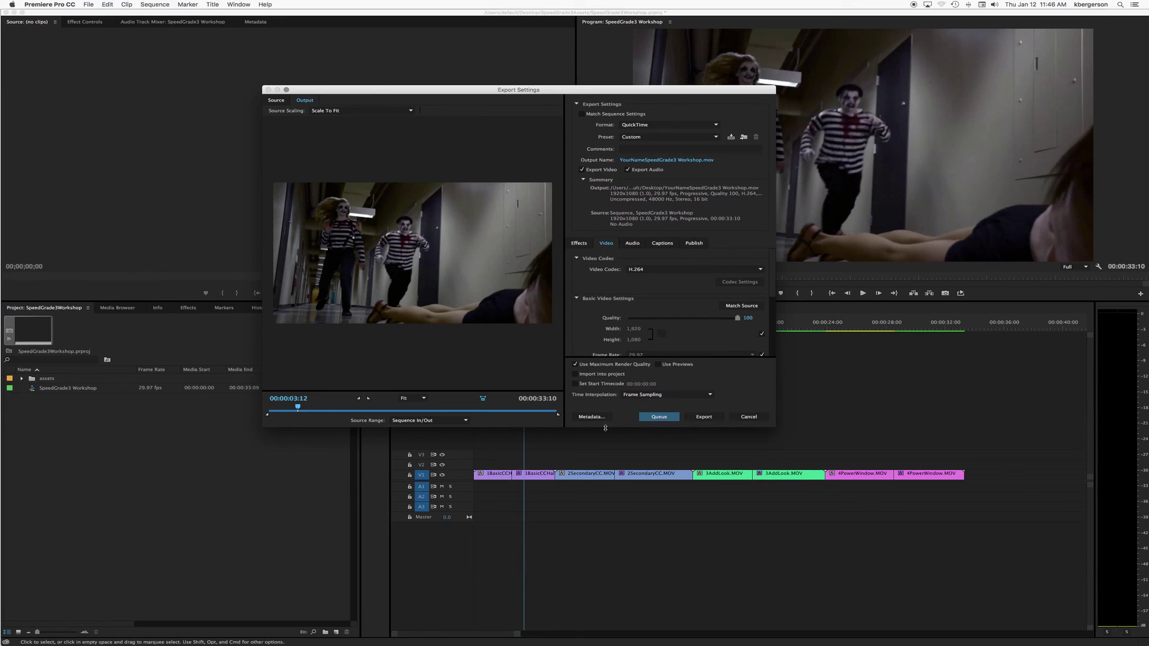
pyautogui.moveTo(605, 428); pyautogui.dragTo(607, 510)
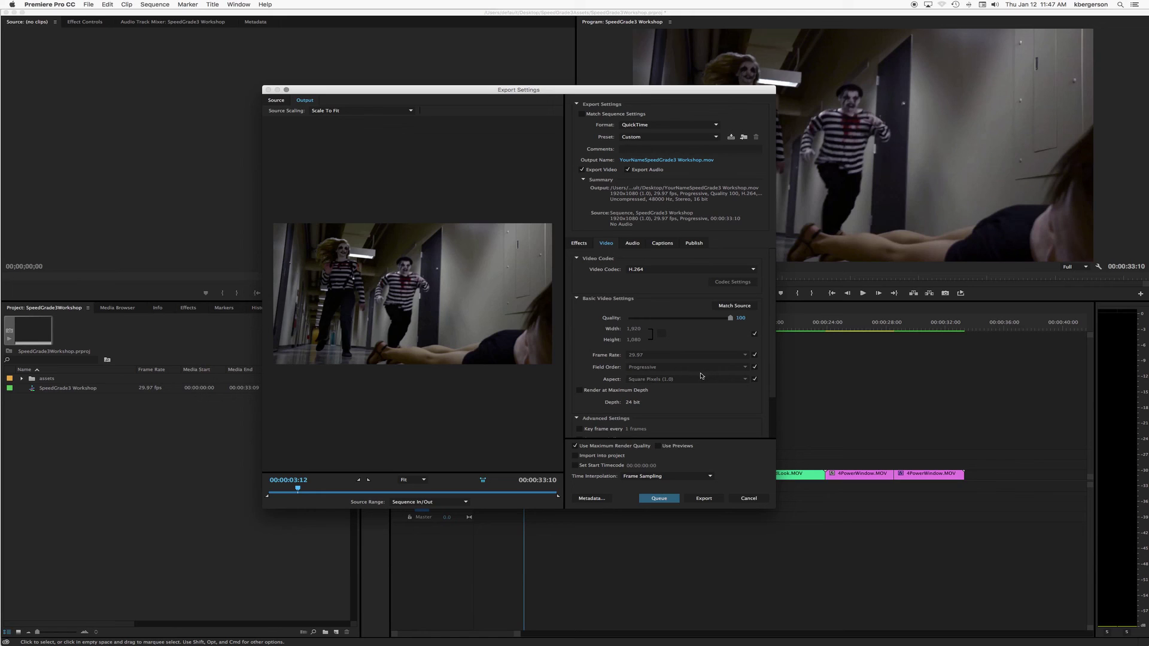
pyautogui.click(704, 499)
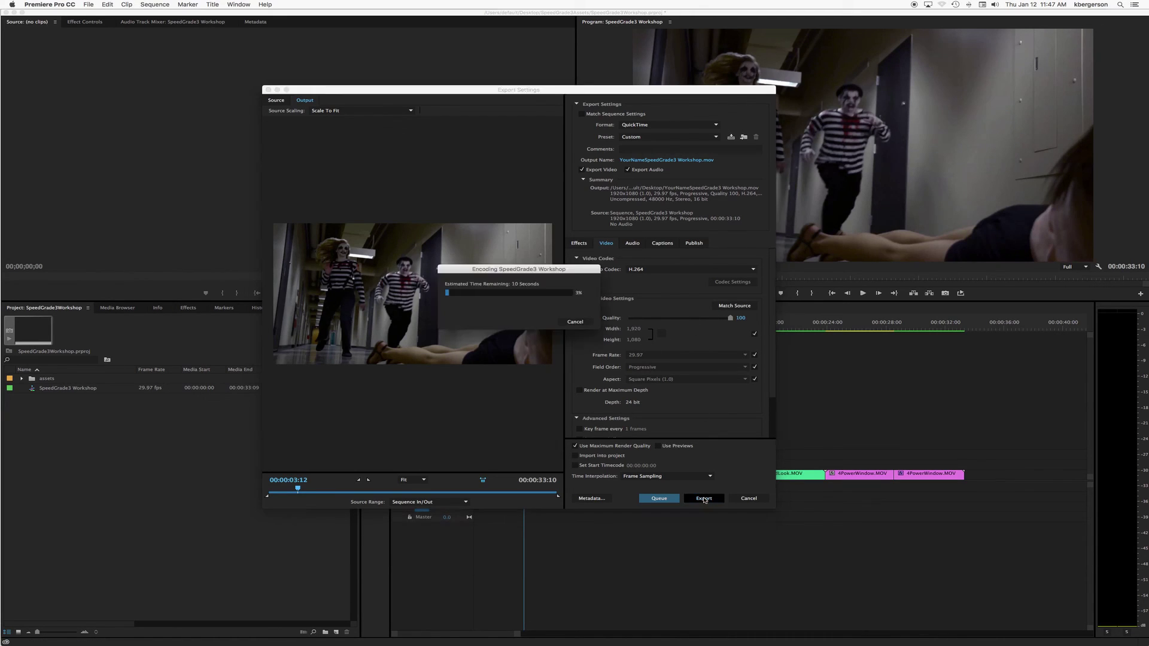